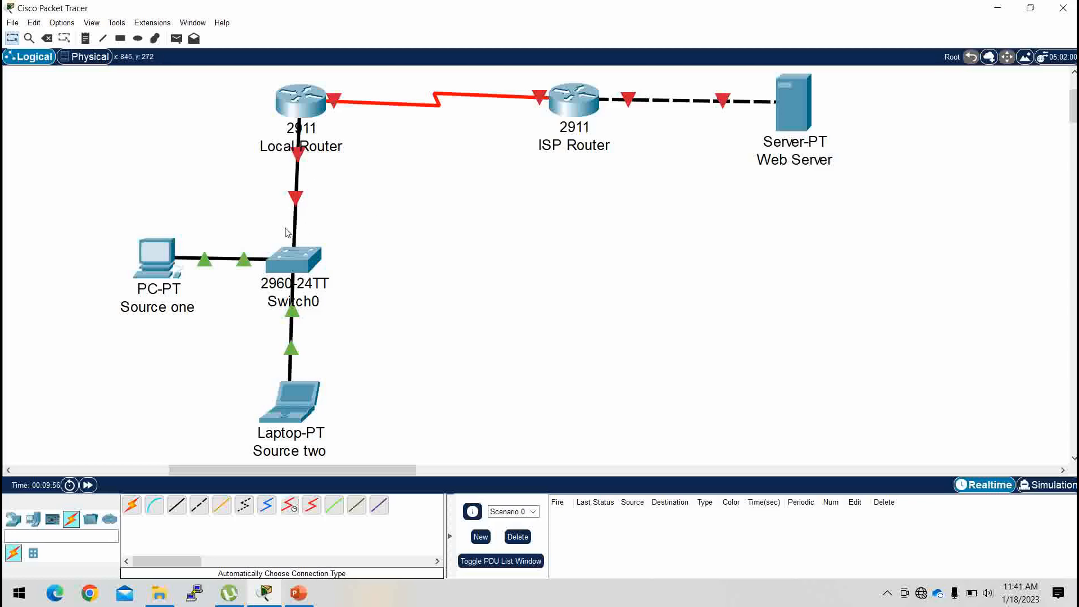
Open the Local Router's command line and decline the initial configuration dialog.
left_click(299, 104)
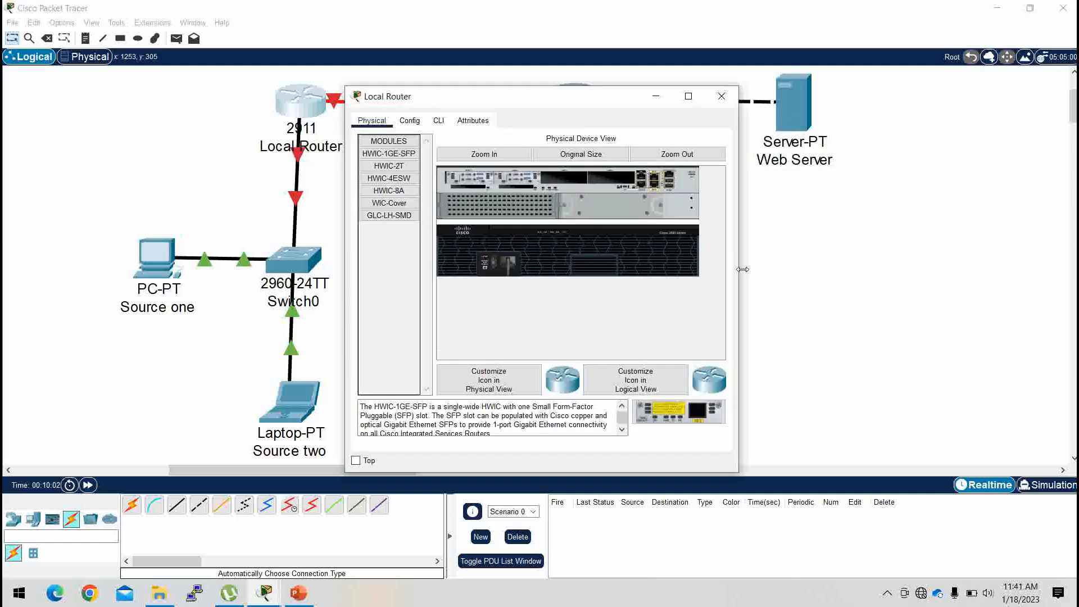
left_click_drag(742, 269, 904, 253)
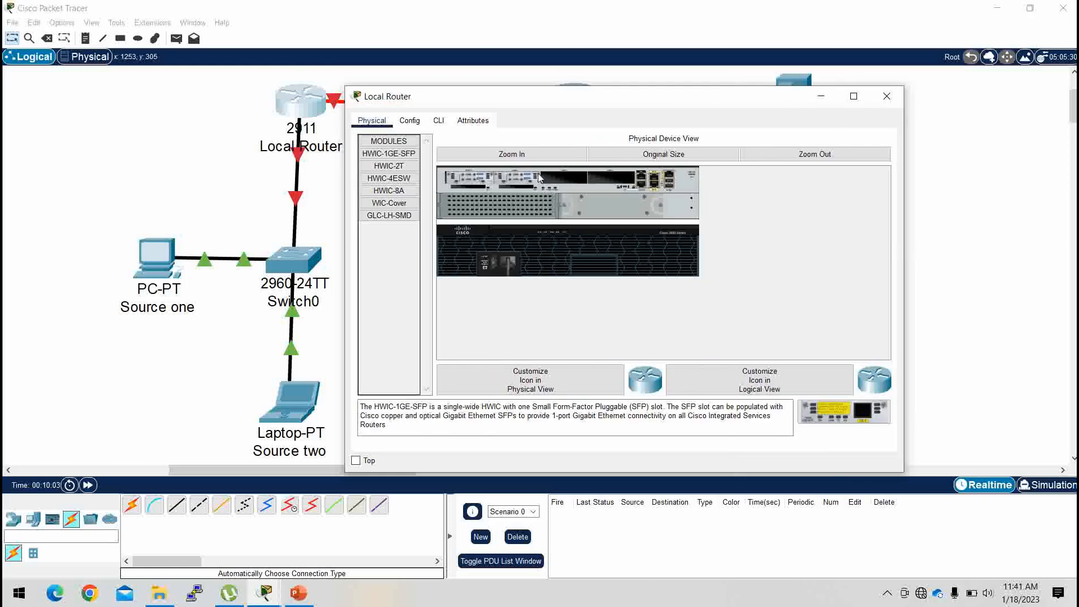
left_click(444, 121)
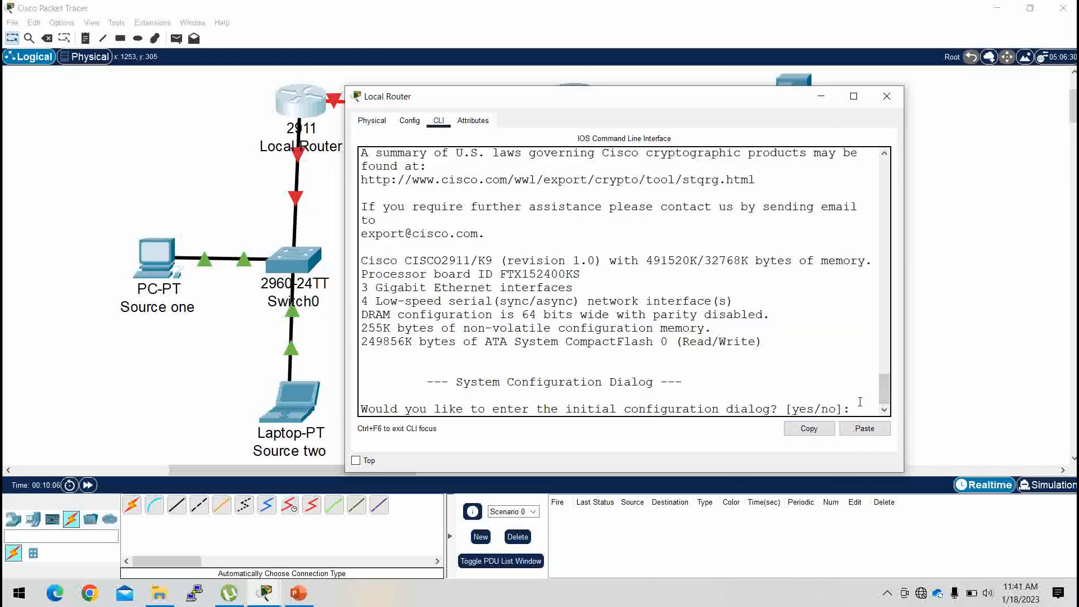
type("no")
key("Return")
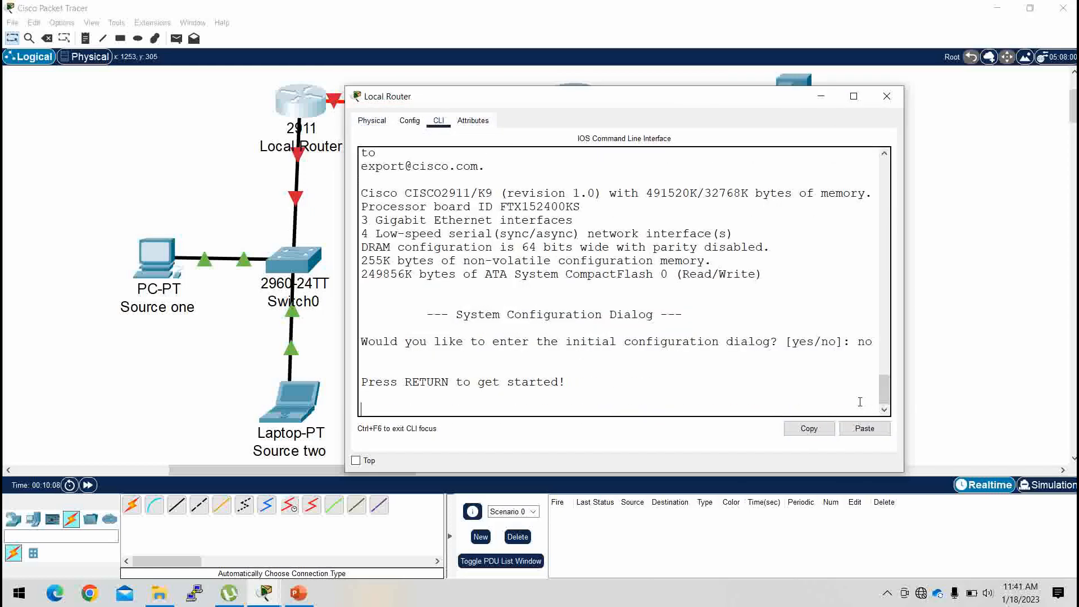
Enter privileged mode and then global configuration mode on the Local Router.
key("Return")
key("Return")
type("en")
key("Return")
type("conf t")
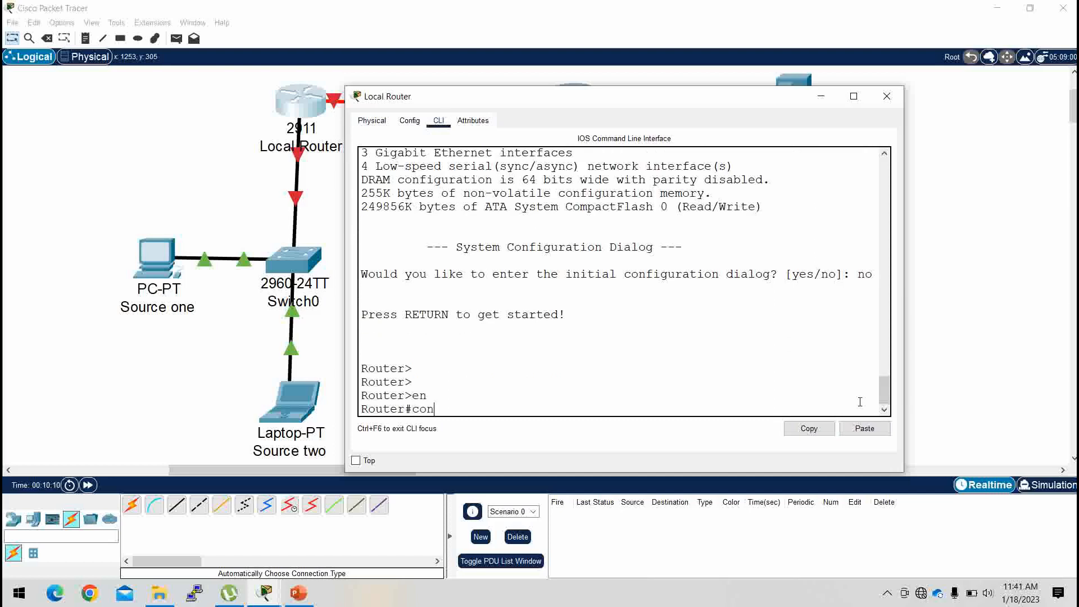
key("Return")
key("Return")
key("Return")
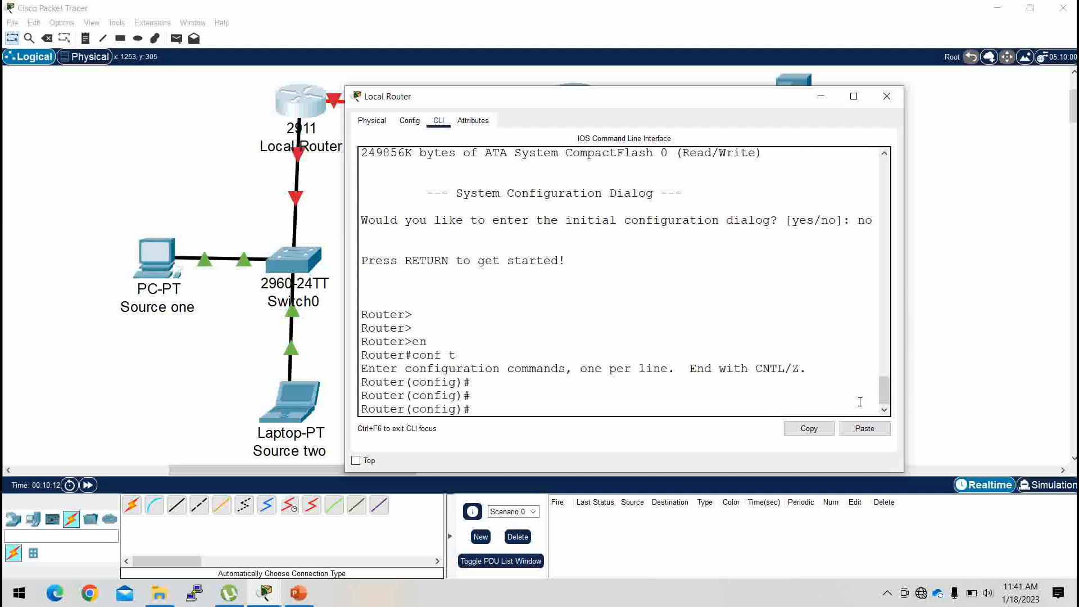
Set the router's hostname to LocalRouter.
type("hos")
key("Tab")
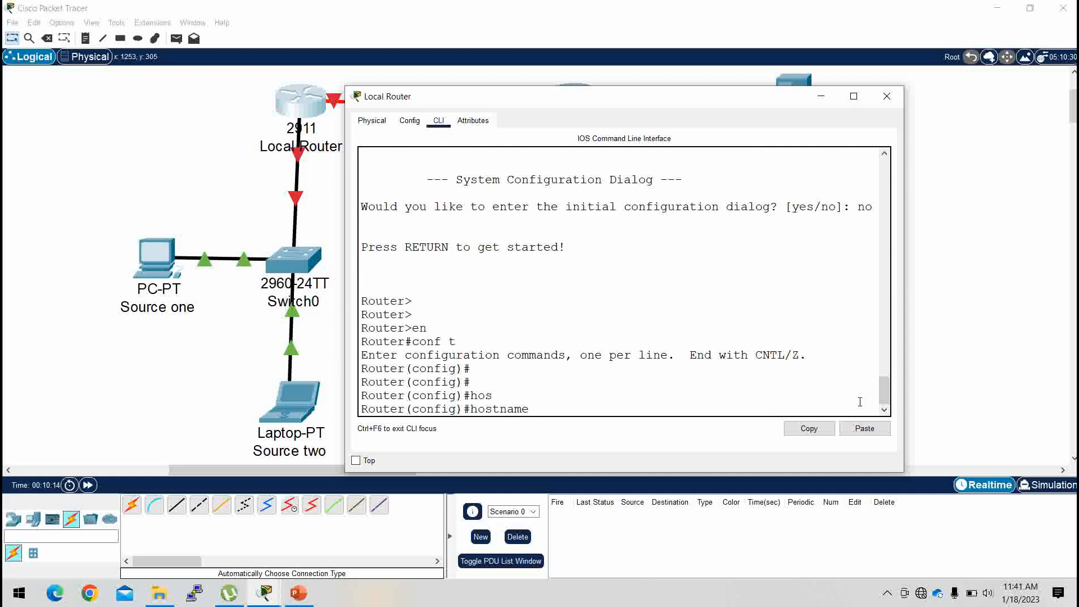
type("LocalRouter")
key("Return")
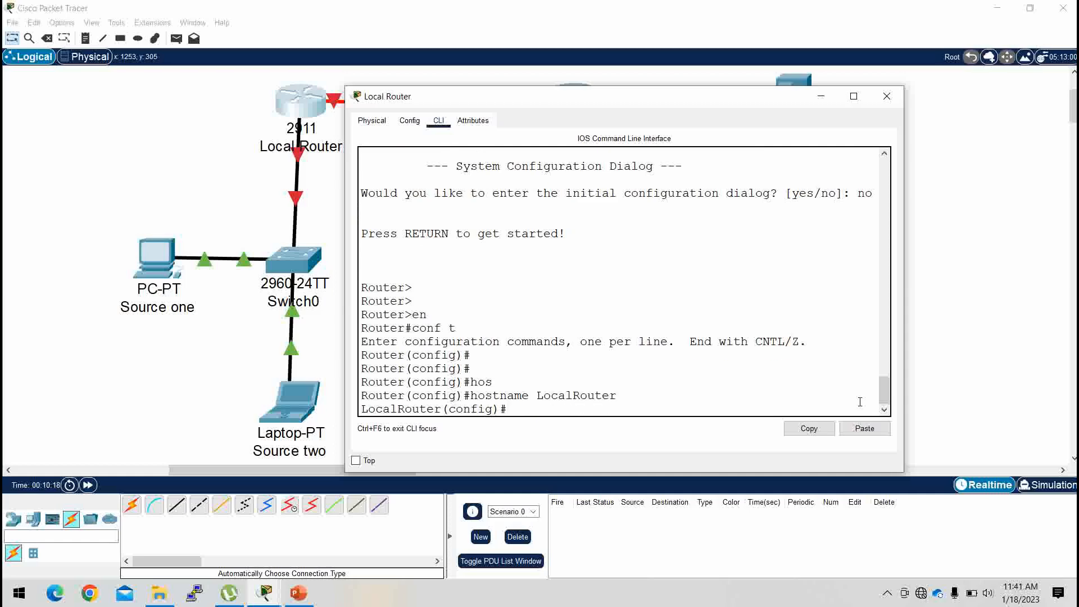
Assign IP address 172.16.0.1 with subnet mask 255.255.0.0 to interface gi0/0.
type("int gi0/0")
key("Return")
type("ip a")
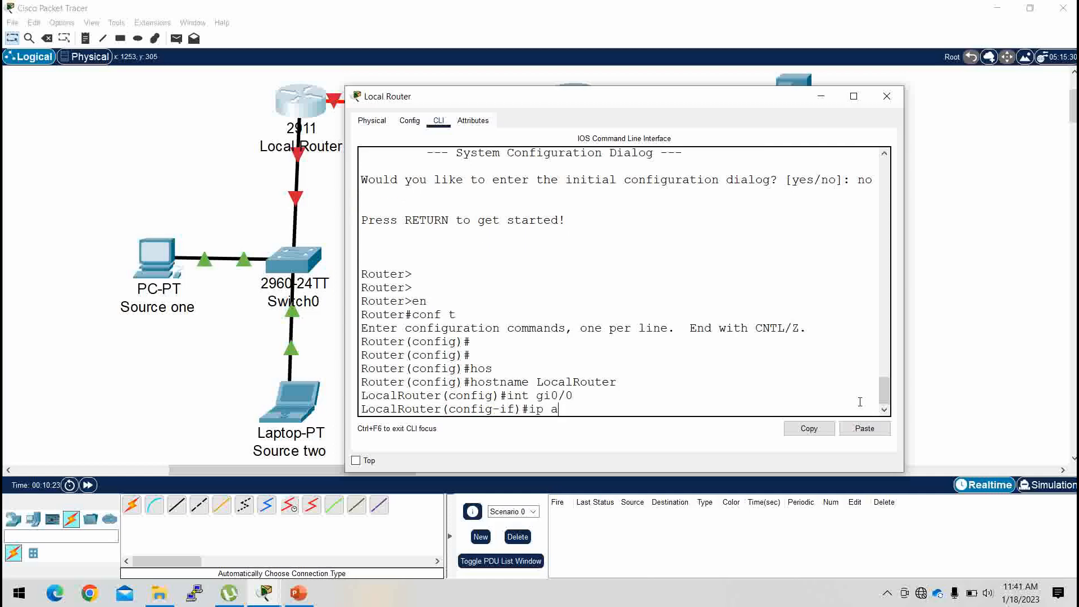
type("dd 172.16.0.1 255.255.")
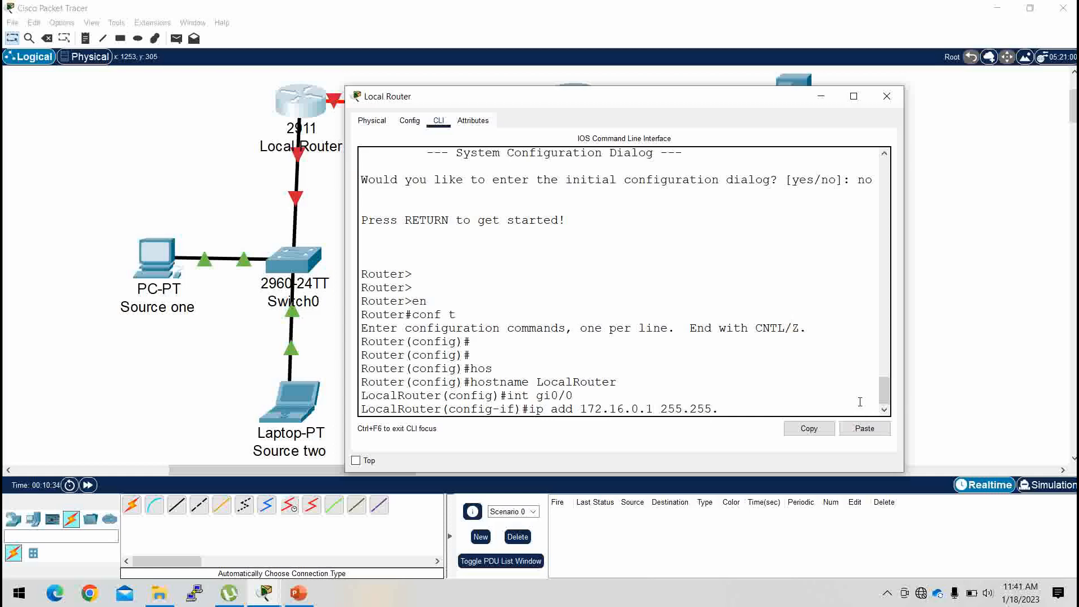
type("0.0")
key("Return")
key("Return")
key("Return")
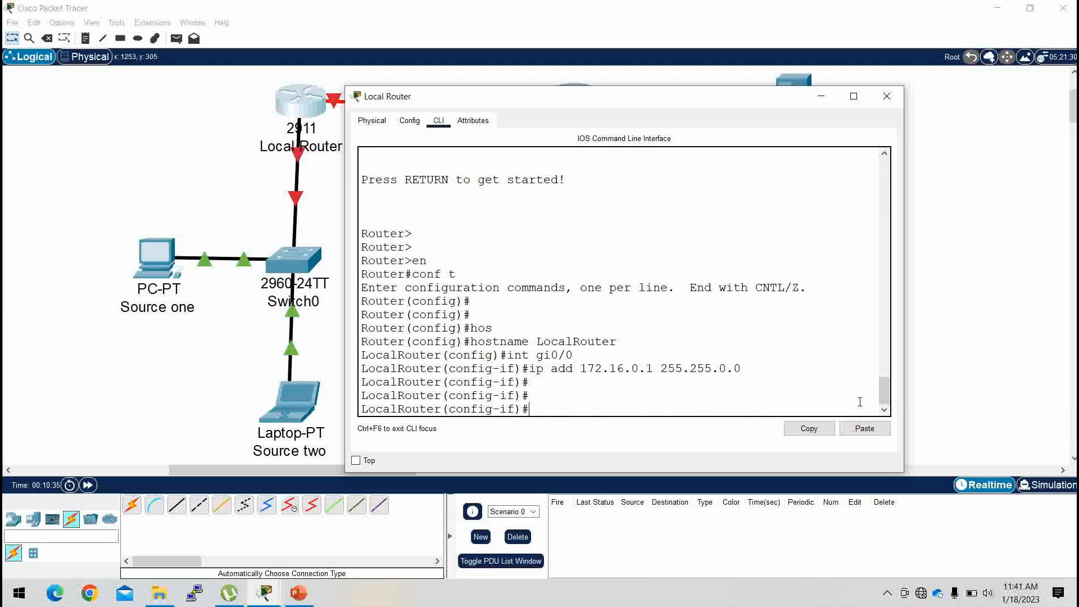
Enable interface gi0/0 with no shutdown and minimize the Local Router window.
type("no sh")
key("Tab")
key("Return")
key("Return")
key("Return")
key("Return")
key("Return")
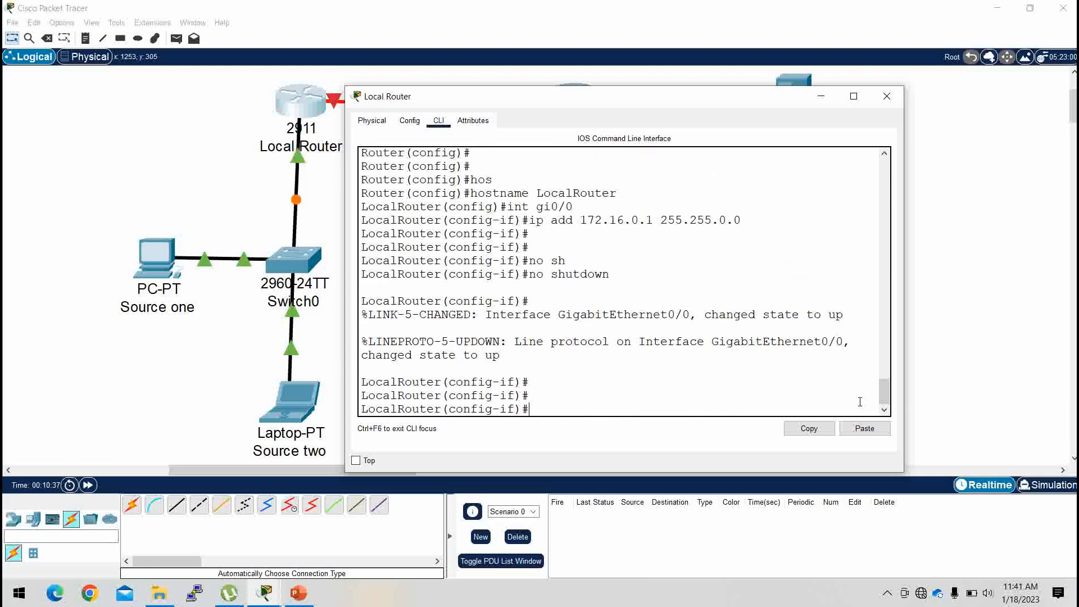
left_click(821, 96)
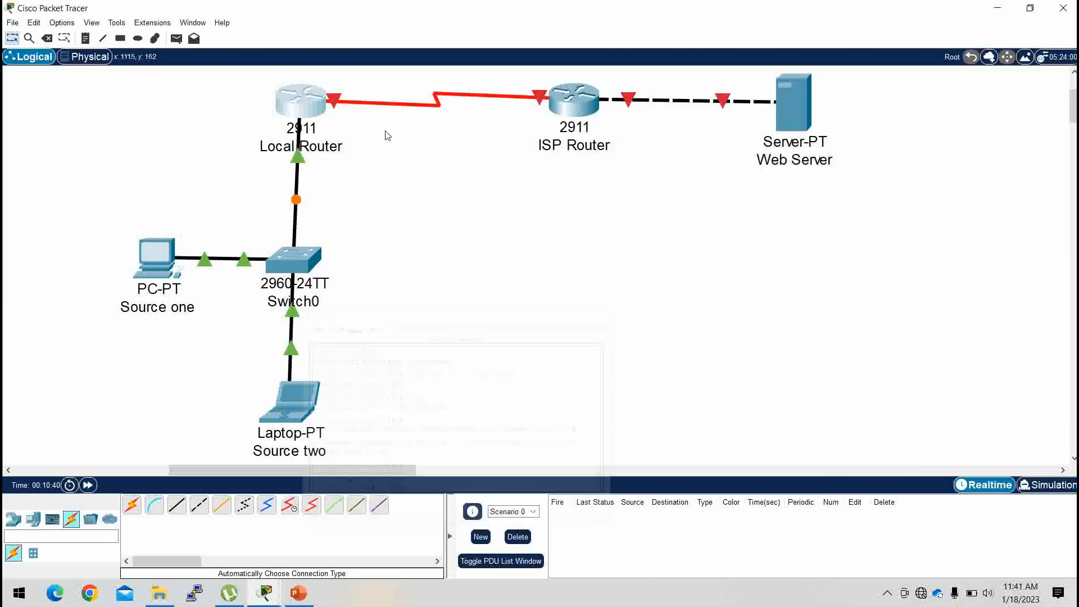
Add a note reading 172.16.0.0/16 on the link between the Local Router and Switch0.
left_click(87, 39)
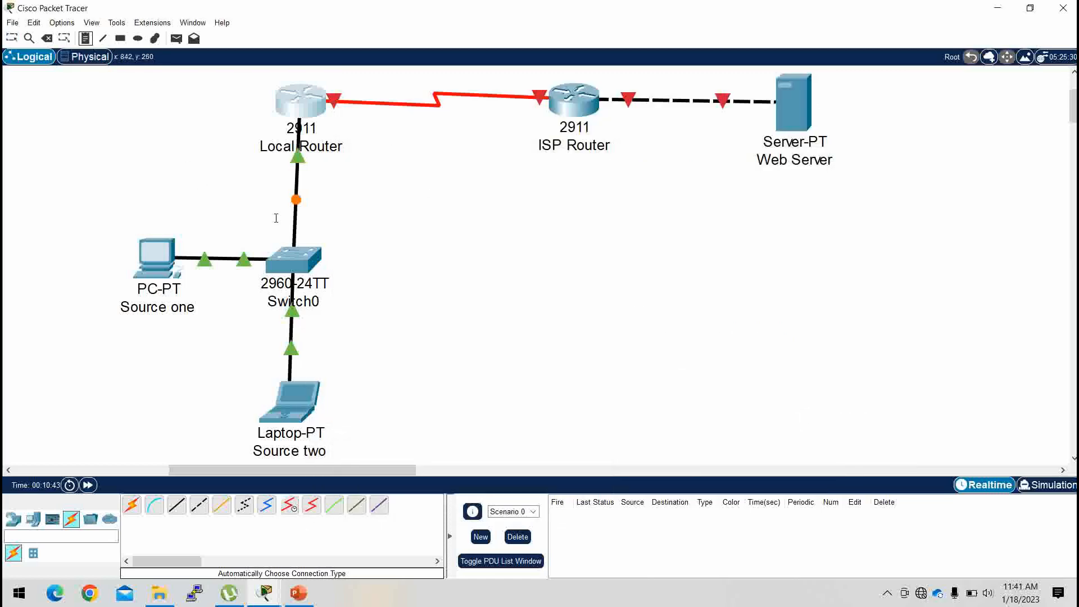
left_click(234, 185)
type("17")
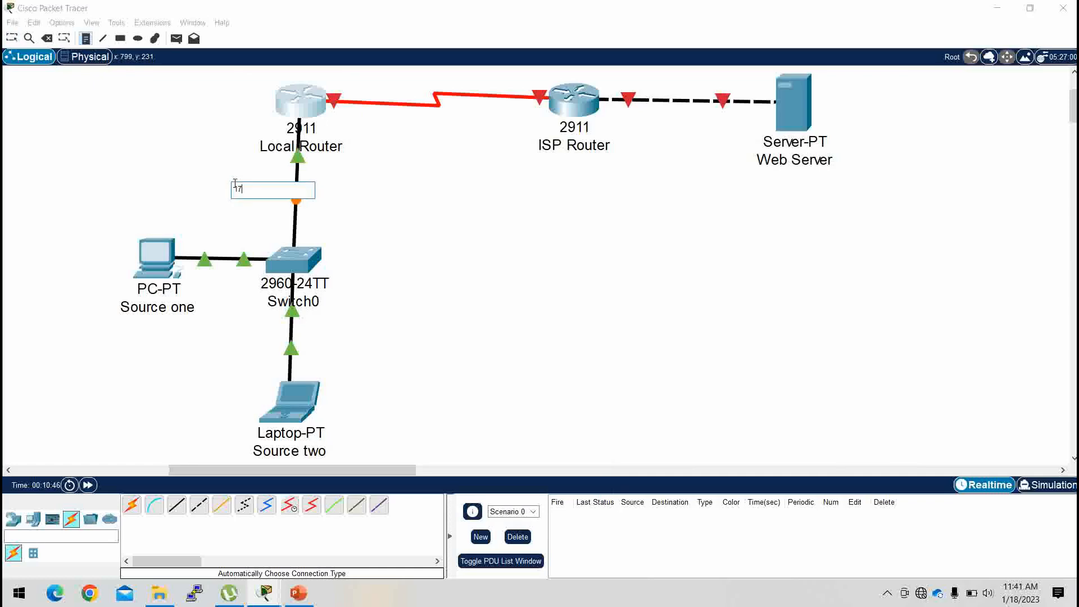
type("2.16.0.0/16")
Add a note reading 100.1.1.0/24 on the serial link between the Local Router and ISP Router.
left_click(385, 82)
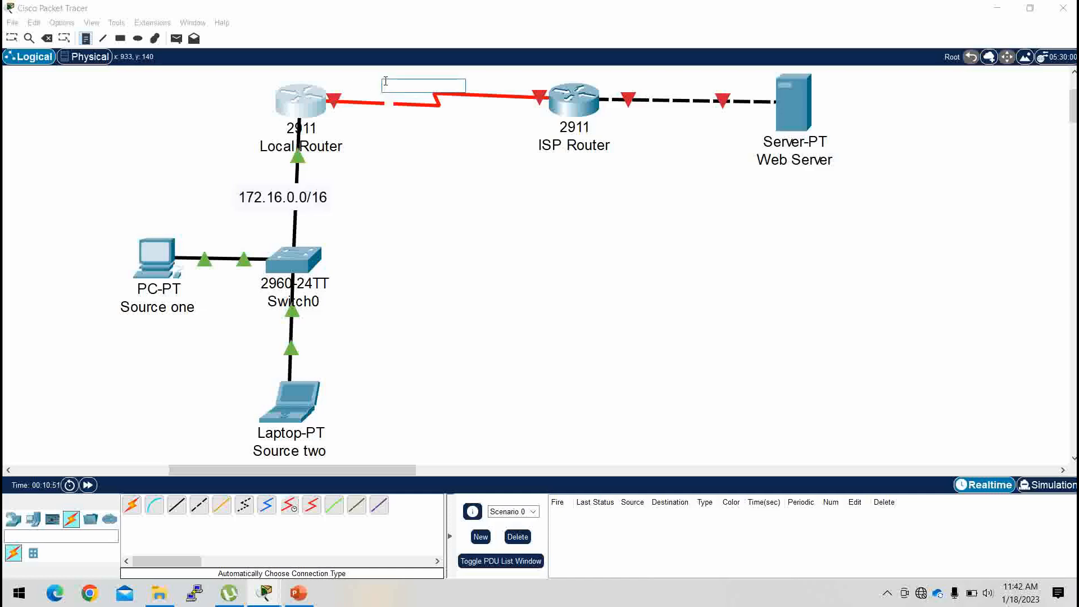
type("1")
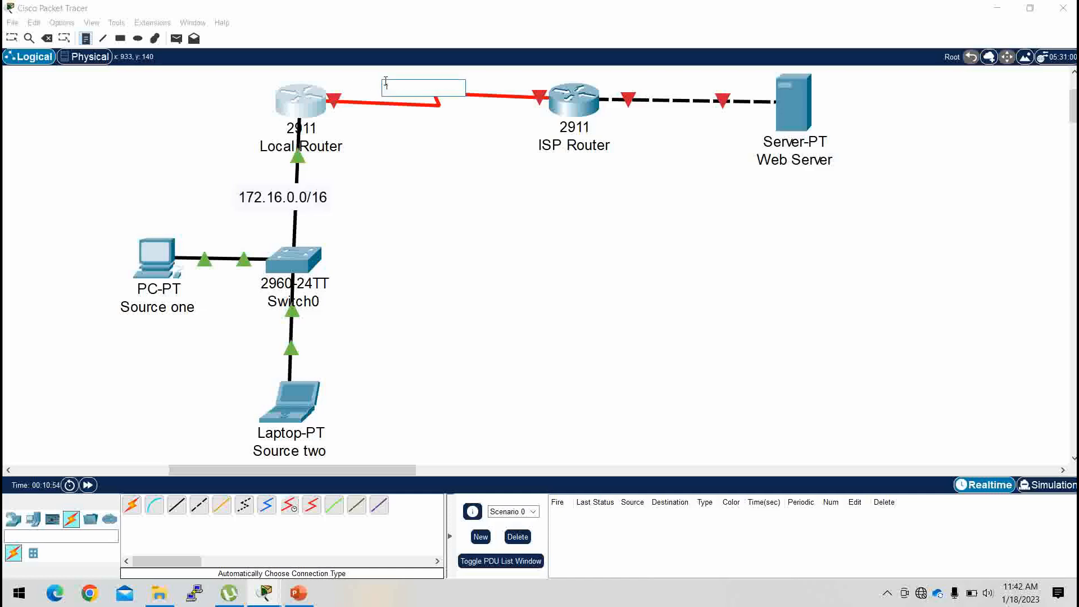
type("00.1.1.0/25")
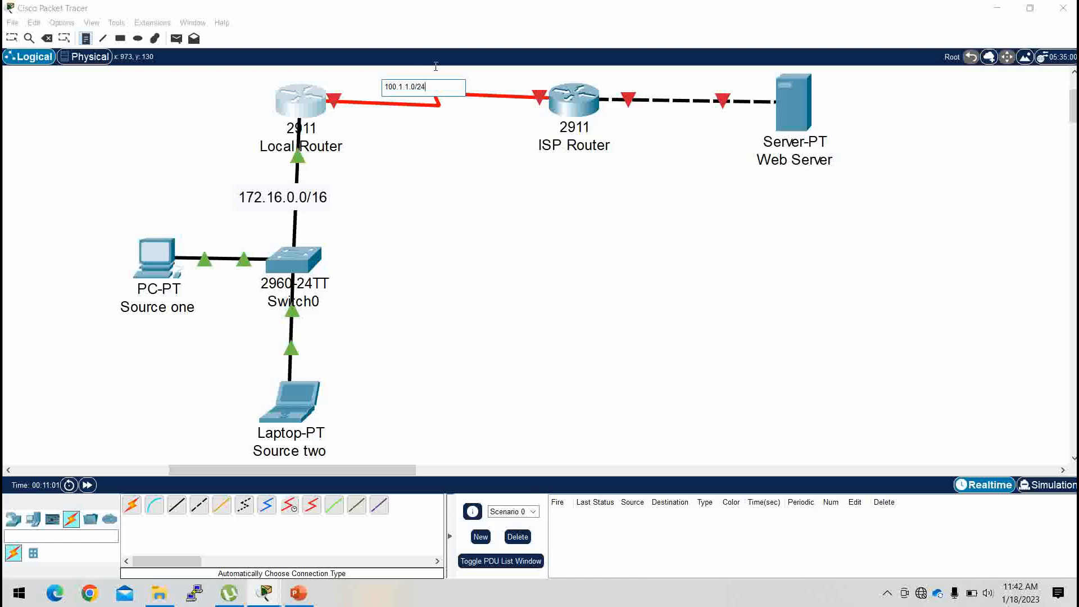
type("4")
Place a note reading 200.1.1.0/25 below the link between the ISP Router and Web Server, and return to the Select tool.
left_click(645, 124)
left_click(644, 124)
type("200.1")
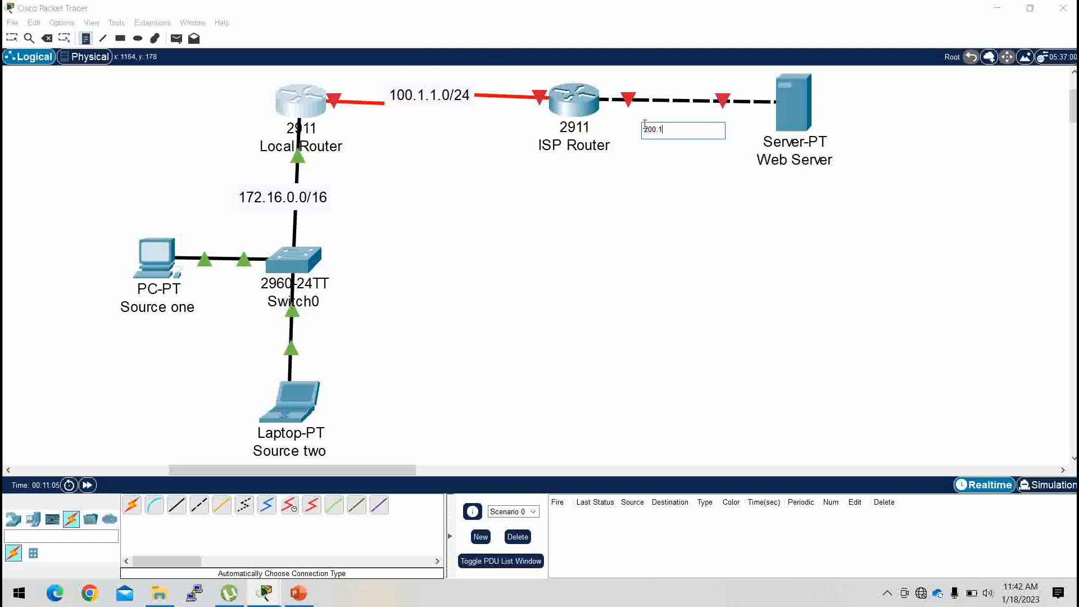
type(".1.0/25")
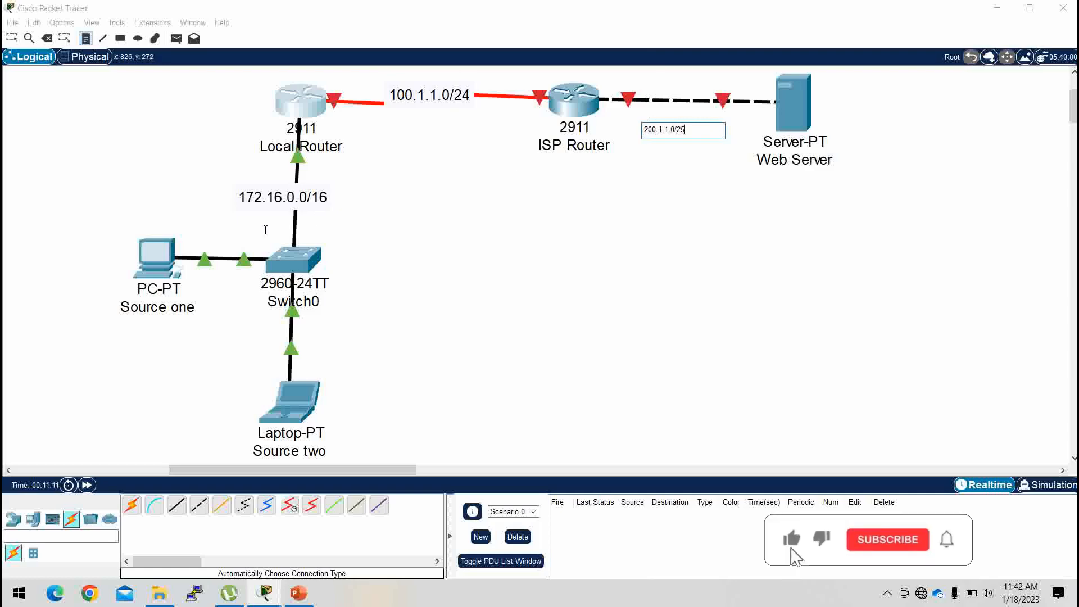
left_click(11, 38)
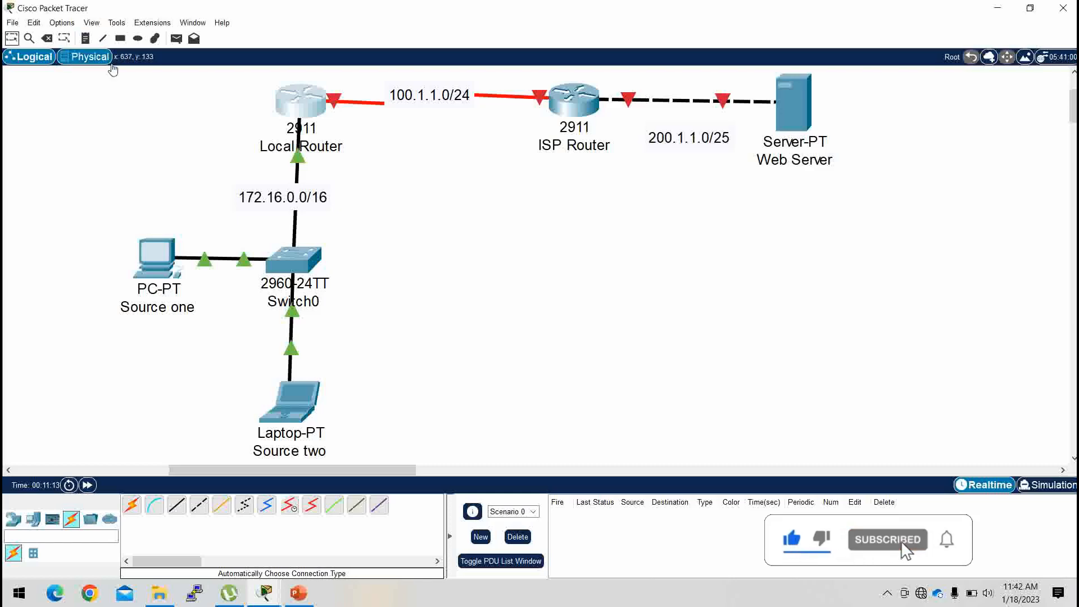
Hide the secondary and bottom toolbars to enlarge the workspace.
left_click(98, 26)
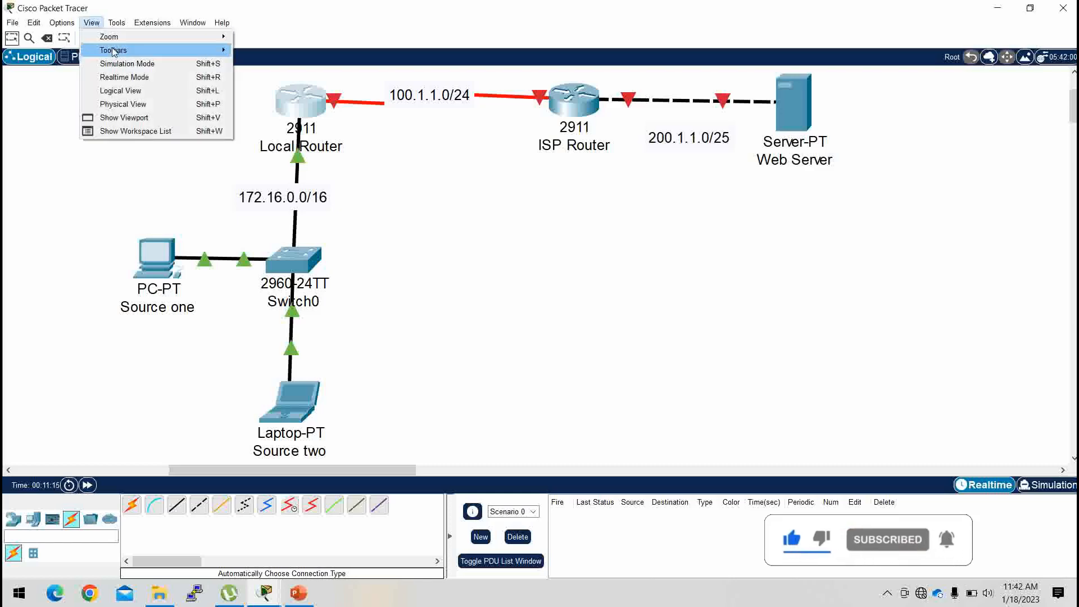
mouse_move(169, 50)
left_click(259, 64)
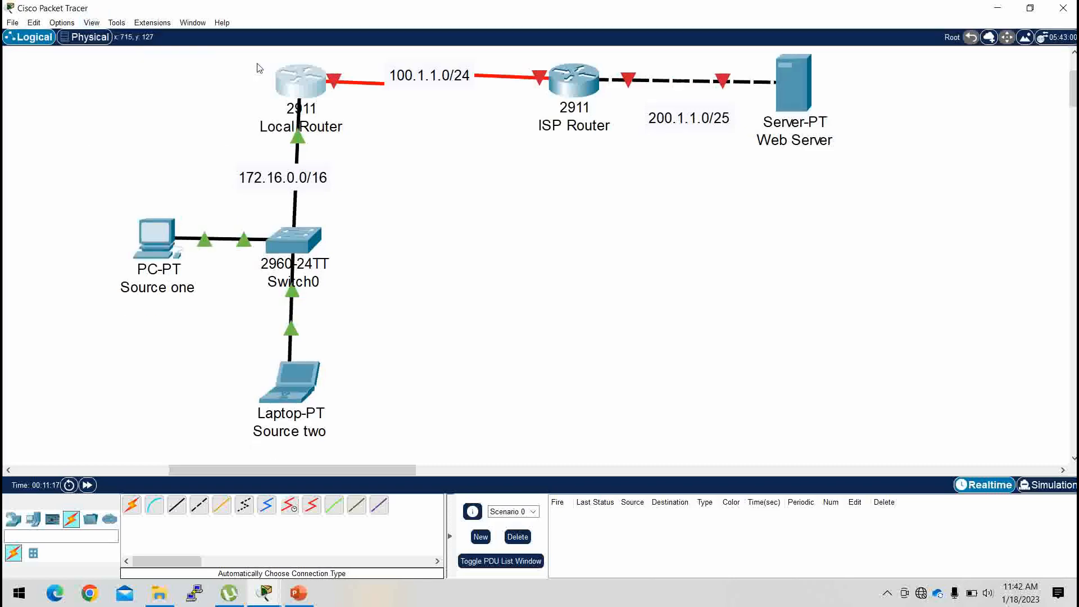
left_click(61, 23)
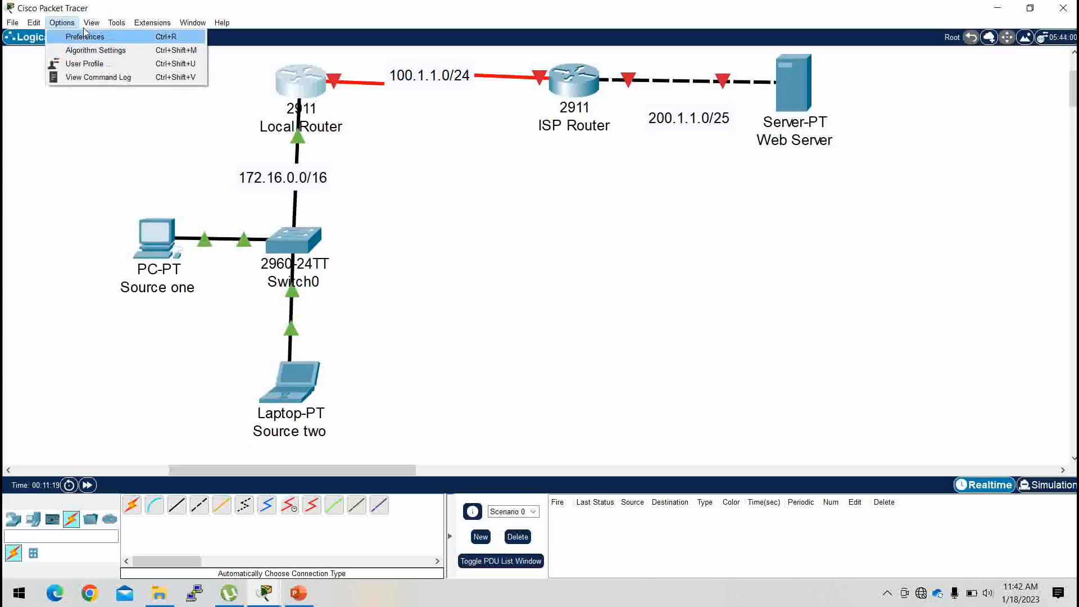
mouse_move(98, 25)
mouse_move(155, 49)
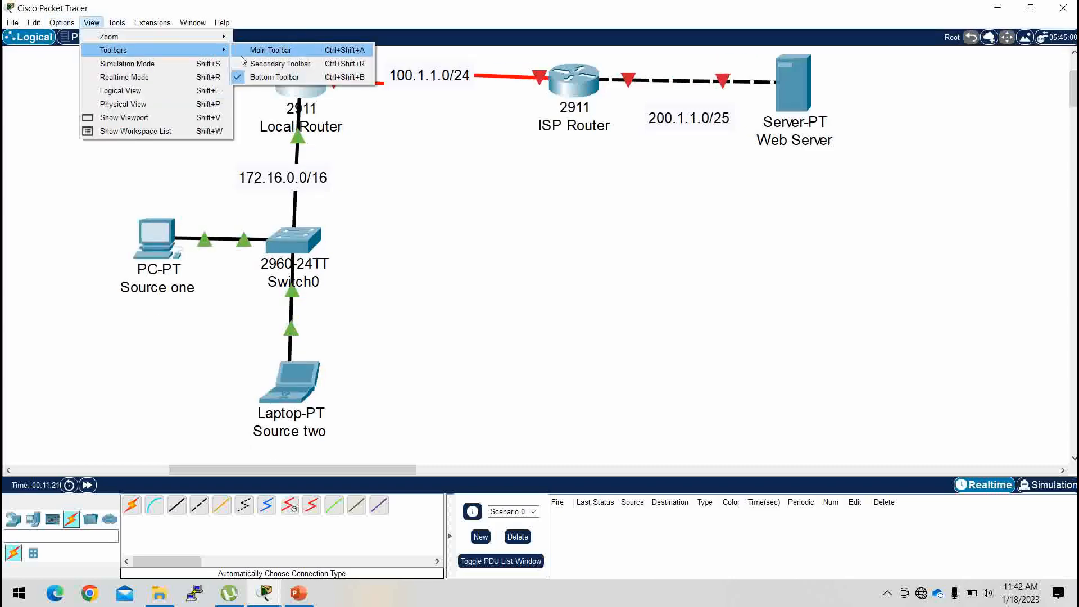
left_click(261, 78)
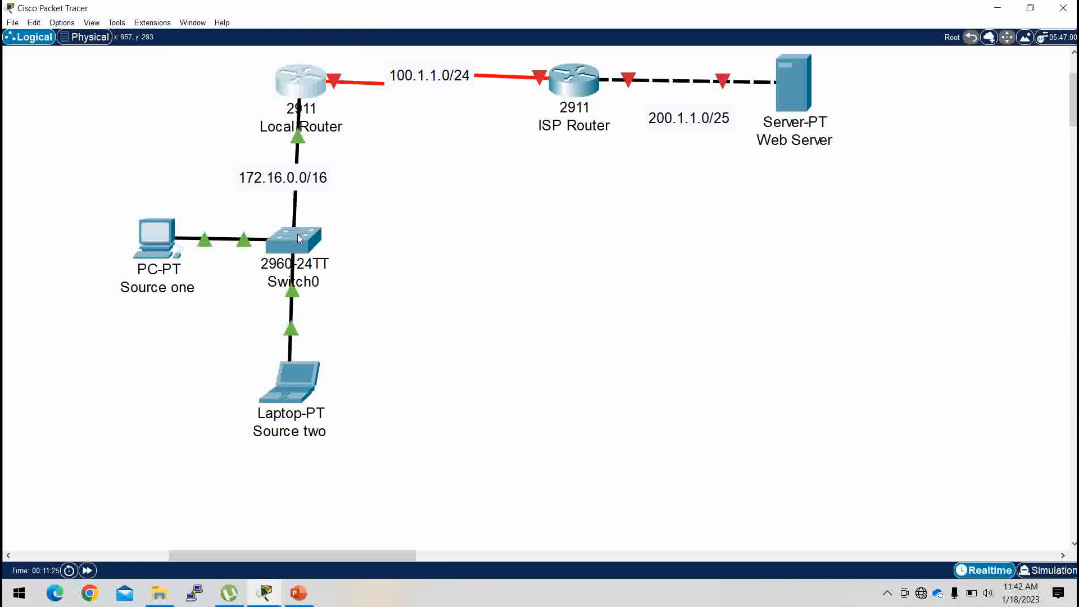
Reopen the Local Router's command line and exit interface configuration back to global configuration mode.
left_click(307, 88)
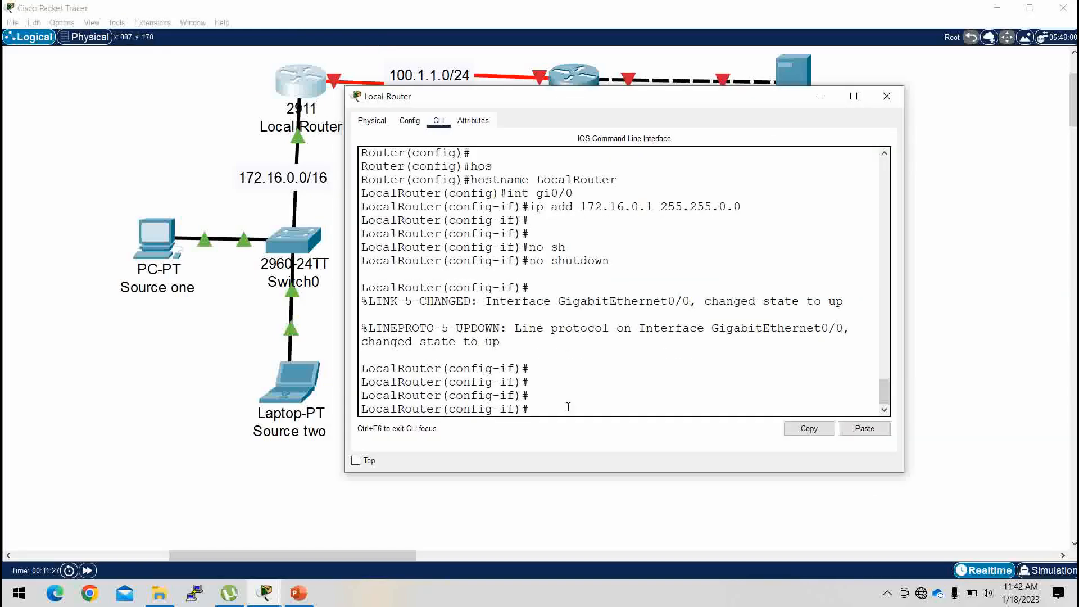
type("ex")
key("Return")
key("Return")
key("Return")
key("Return")
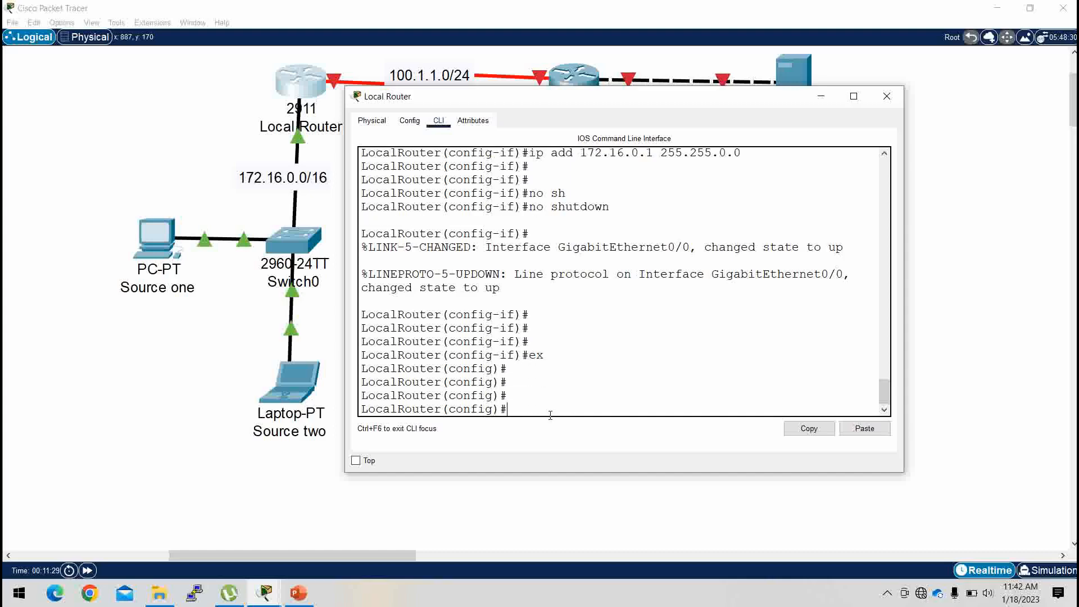
Create a DHCP pool named pat on the Local Router.
type("ip dh")
key("Tab")
type("po")
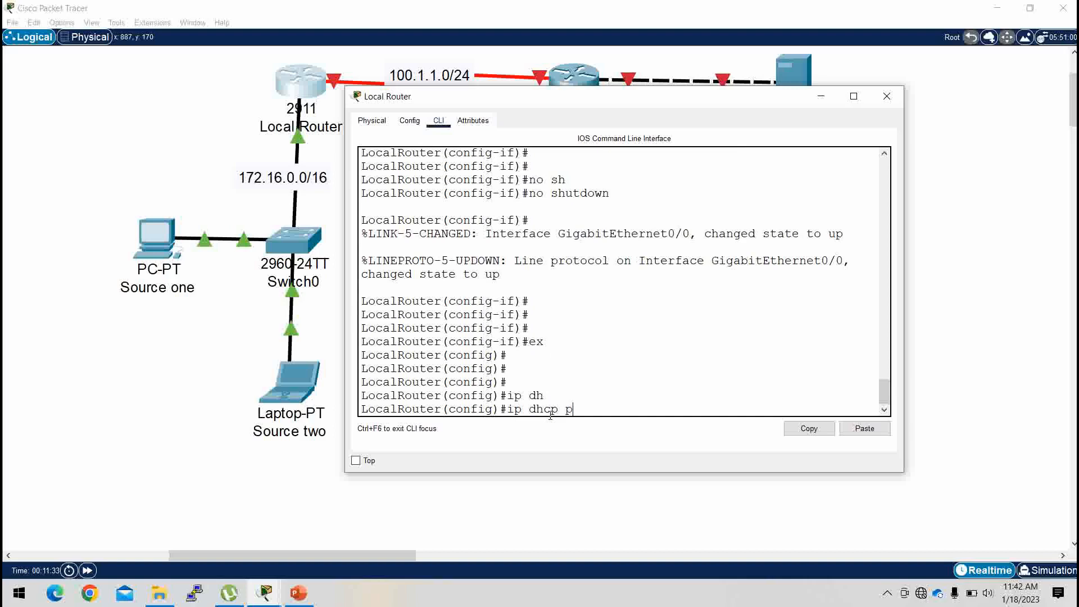
key("Tab")
type("pat")
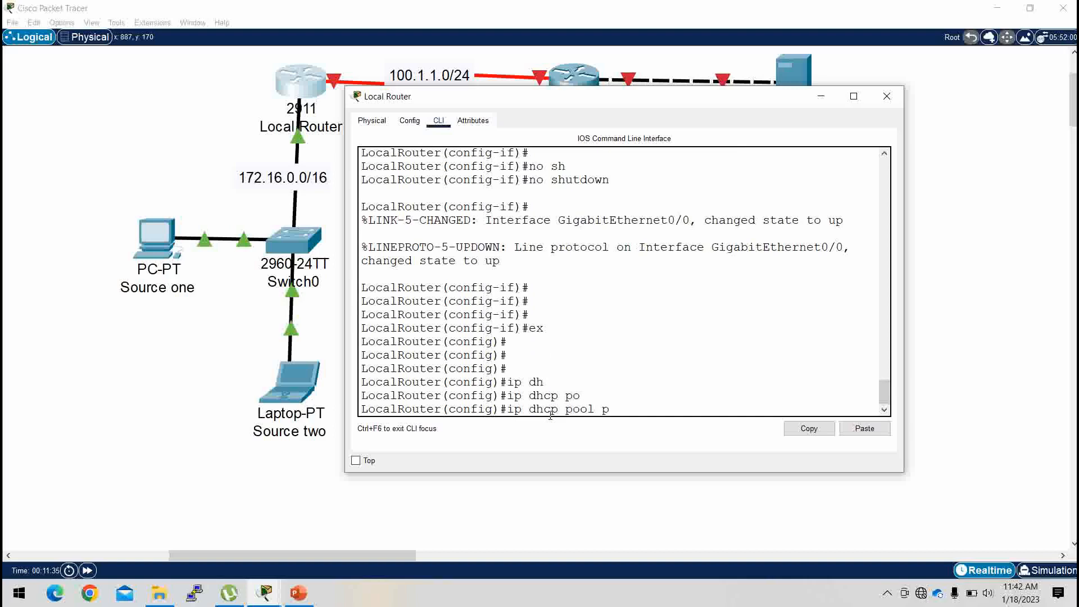
key("Return")
key("Return")
key("Return")
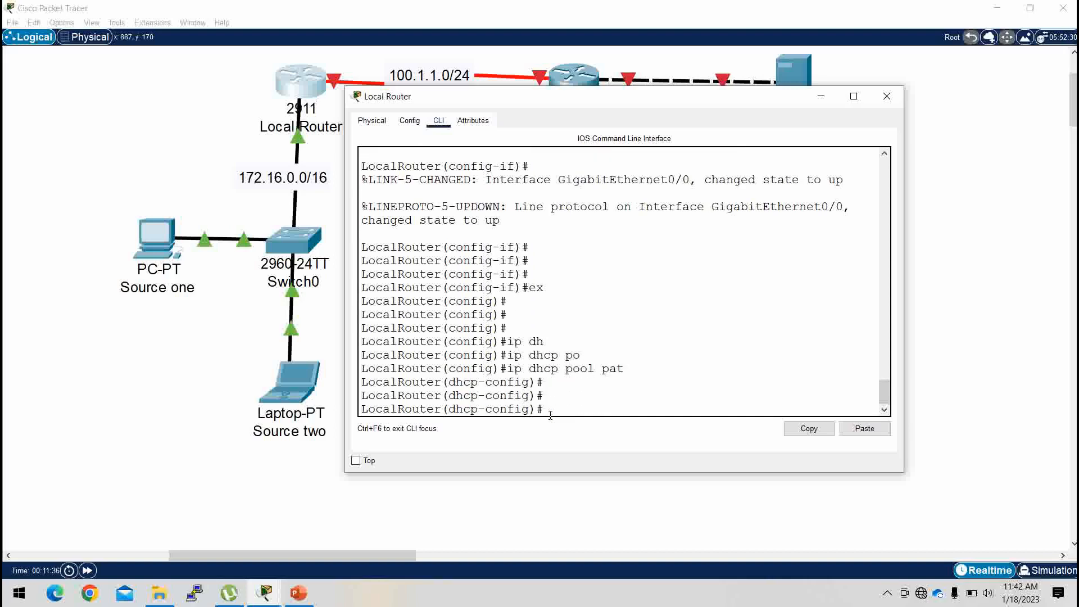
Set the DHCP pool's network to 172.16.0.0 with mask 255.255.0.0.
type("net")
key("Tab")
type("172")
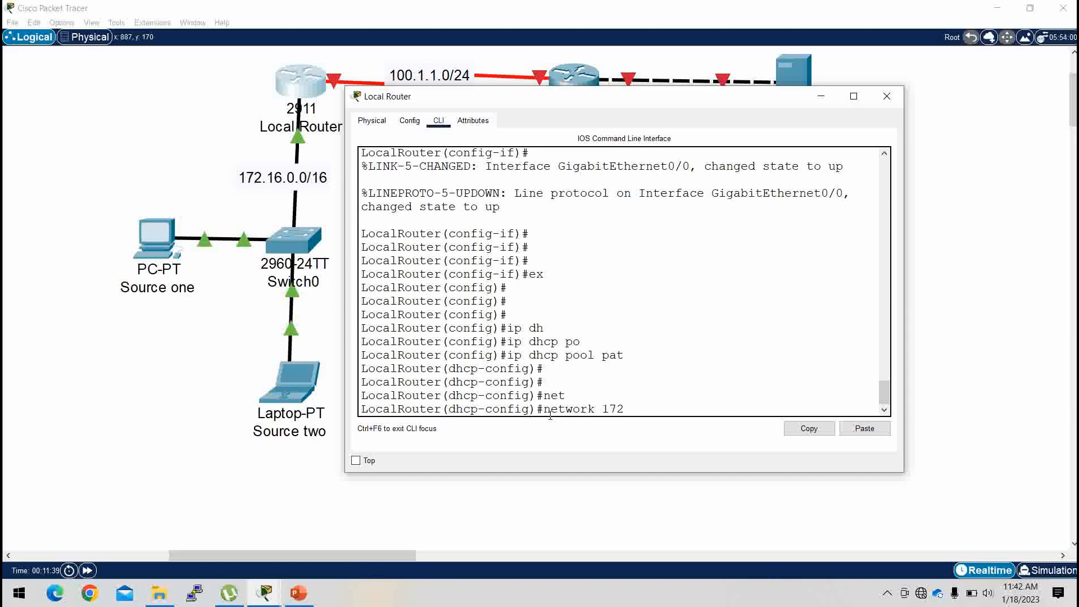
type(".16.0.0 255.255.0.0")
key("Return")
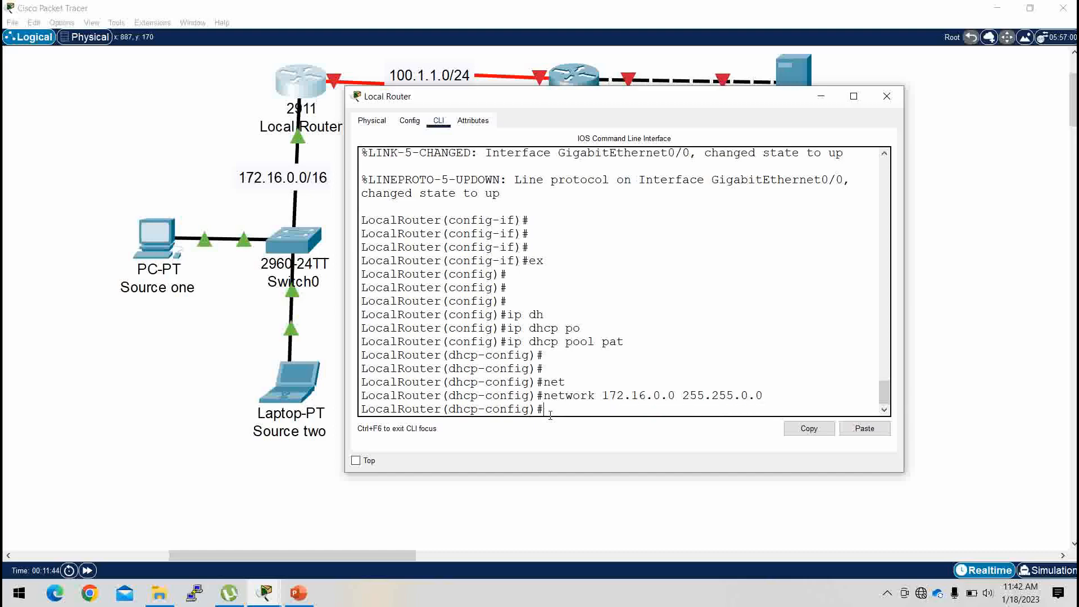
Set the DHCP pool's default router to 172.16.0.1.
type("de")
key("Tab")
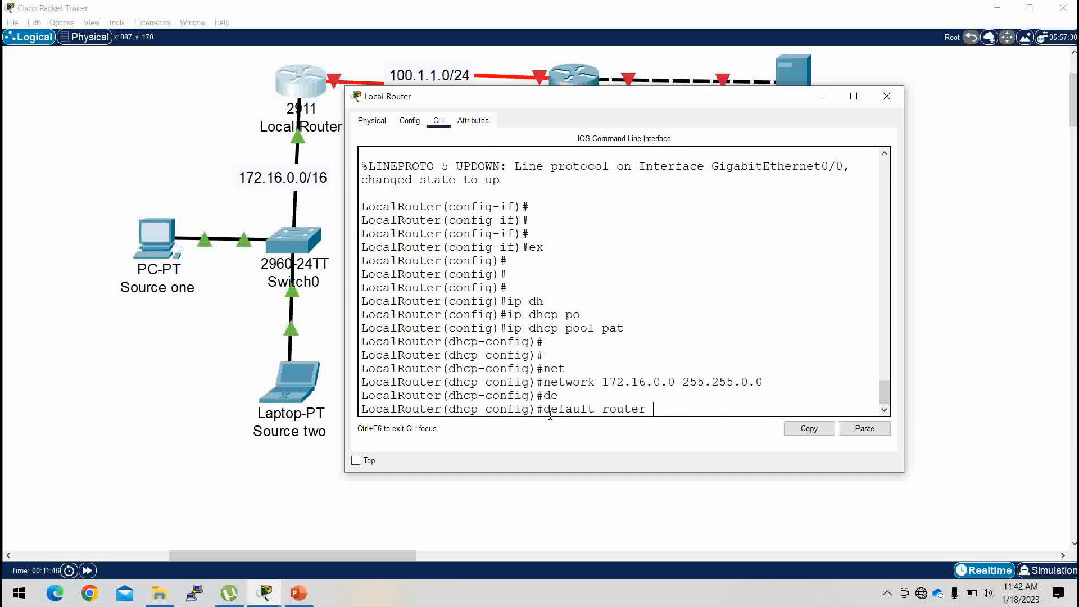
type("172.16.0.1")
key("Return")
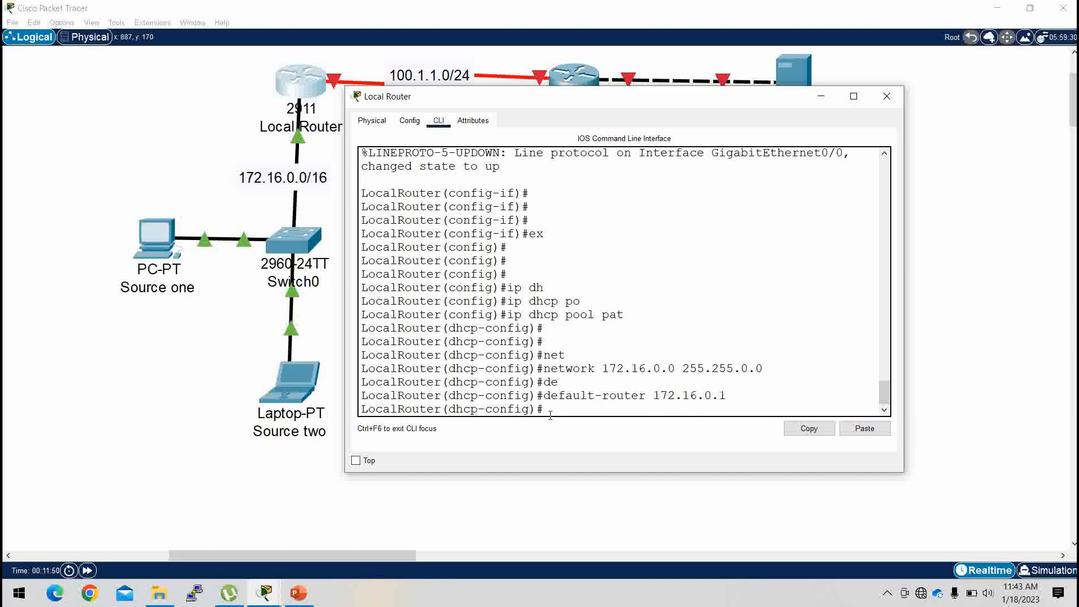
Set the DHCP pool's DNS server to 172.16.0.1.
type("dn")
key("Tab")
type("1")
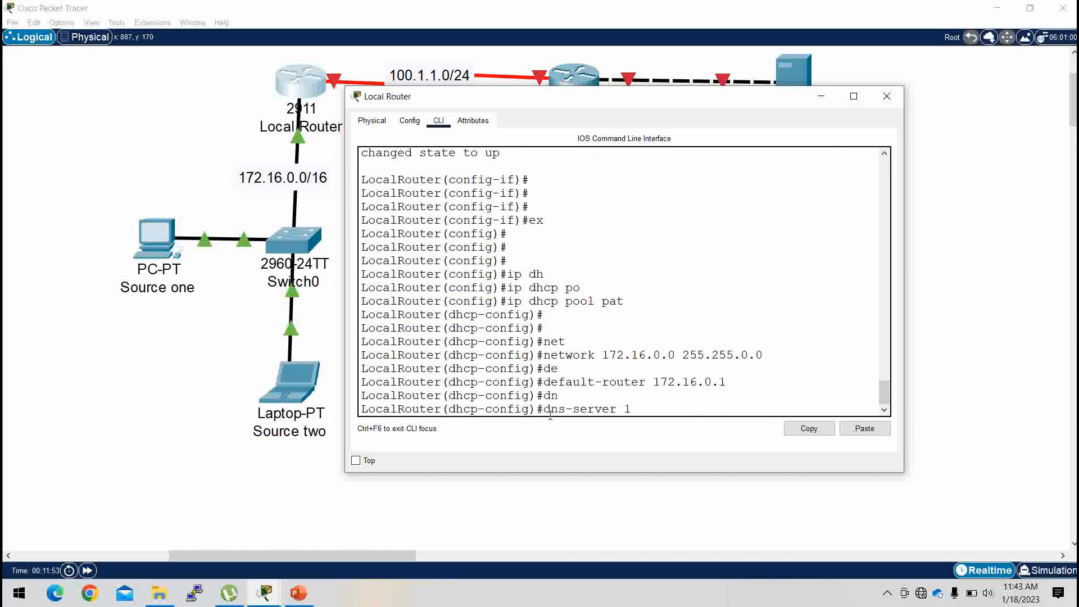
type("72.16.0.1")
key("Return")
key("Return")
key("Return")
key("Return")
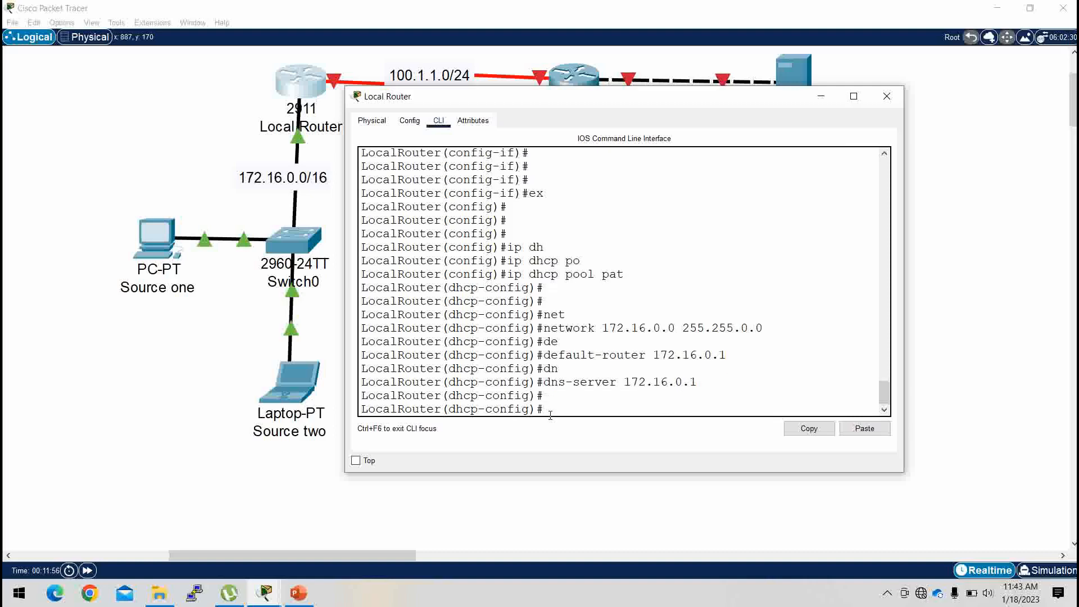
Exit the Local Router's DHCP pool configuration to global configuration mode and put its window away.
type("ex")
key("Return")
key("Return")
key("Return")
key("Return")
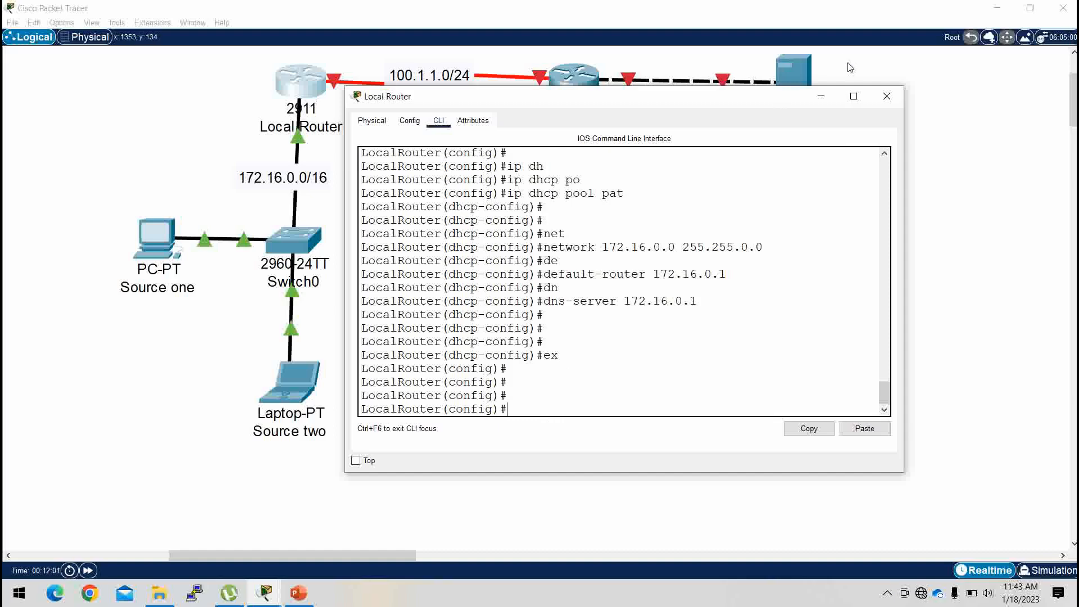
left_click(829, 98)
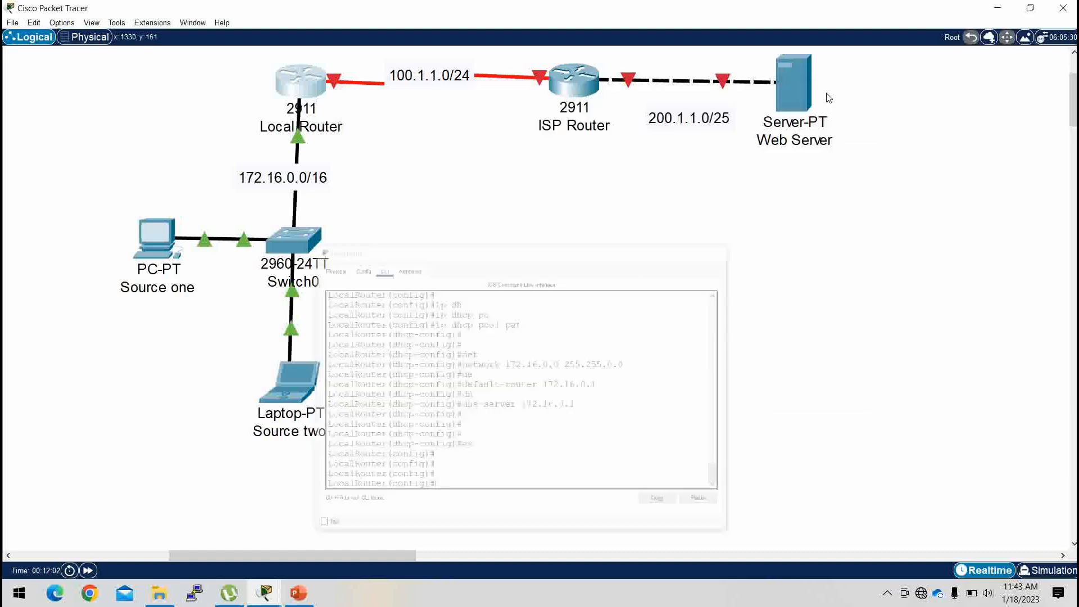
Switch Source one's IPv4 configuration to DHCP so it requests an address, and close its window.
left_click(159, 237)
left_click(441, 122)
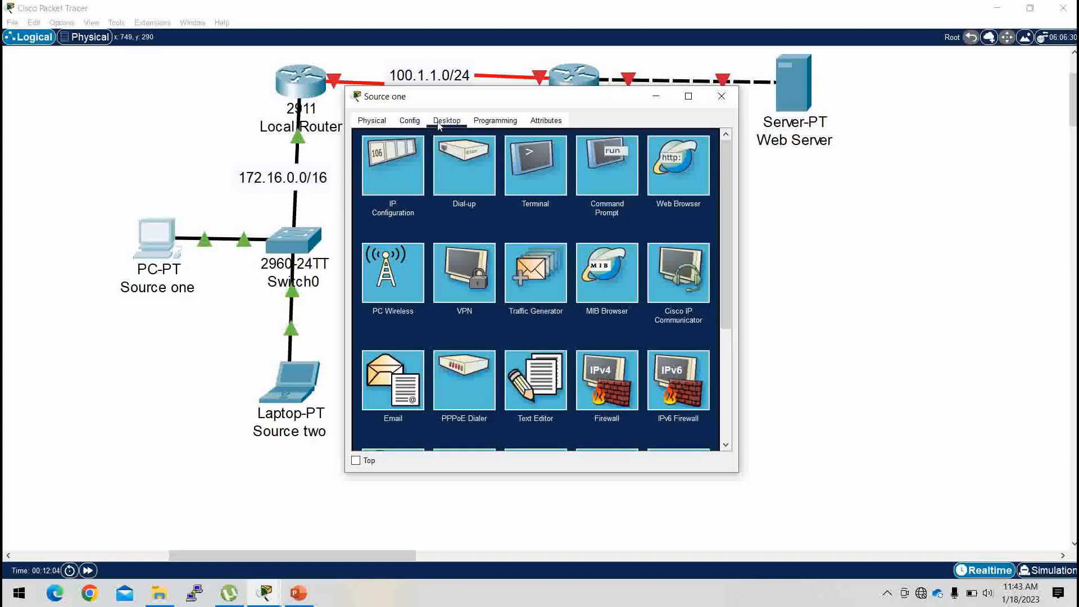
left_click(392, 159)
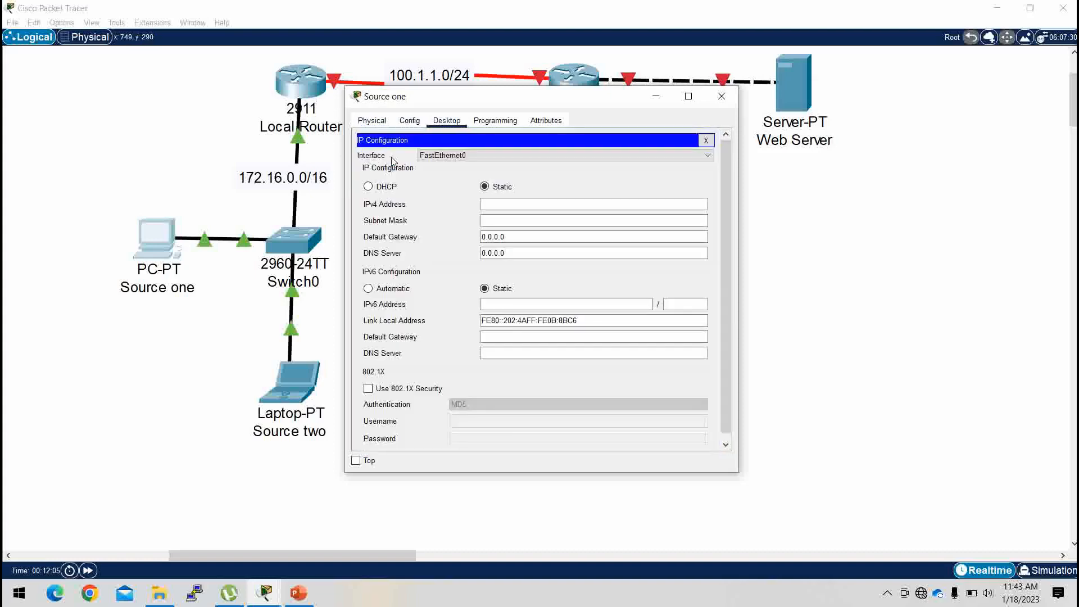
left_click(388, 188)
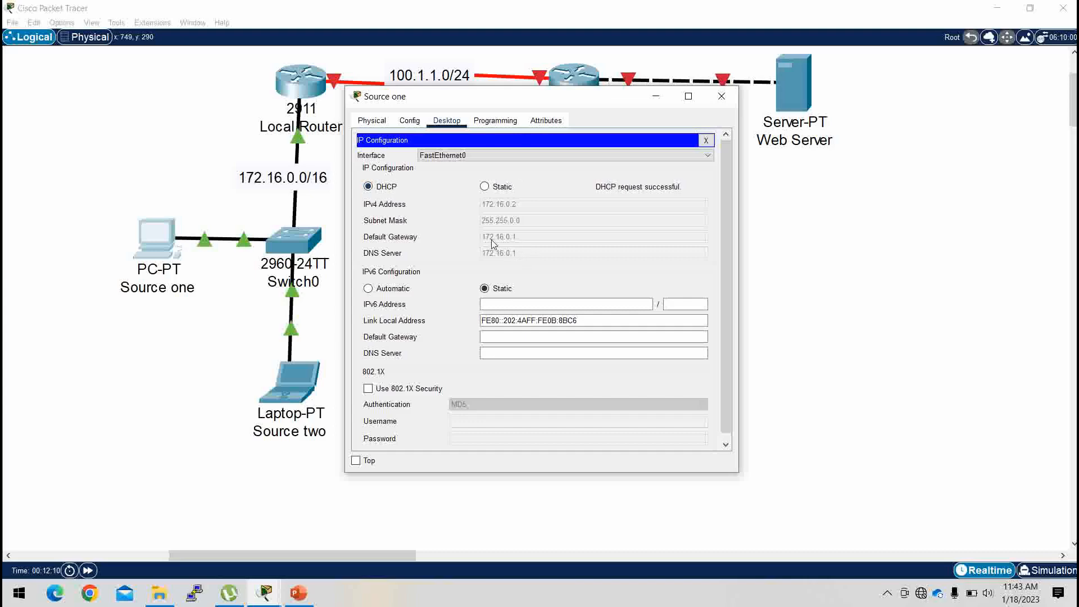
left_click(721, 96)
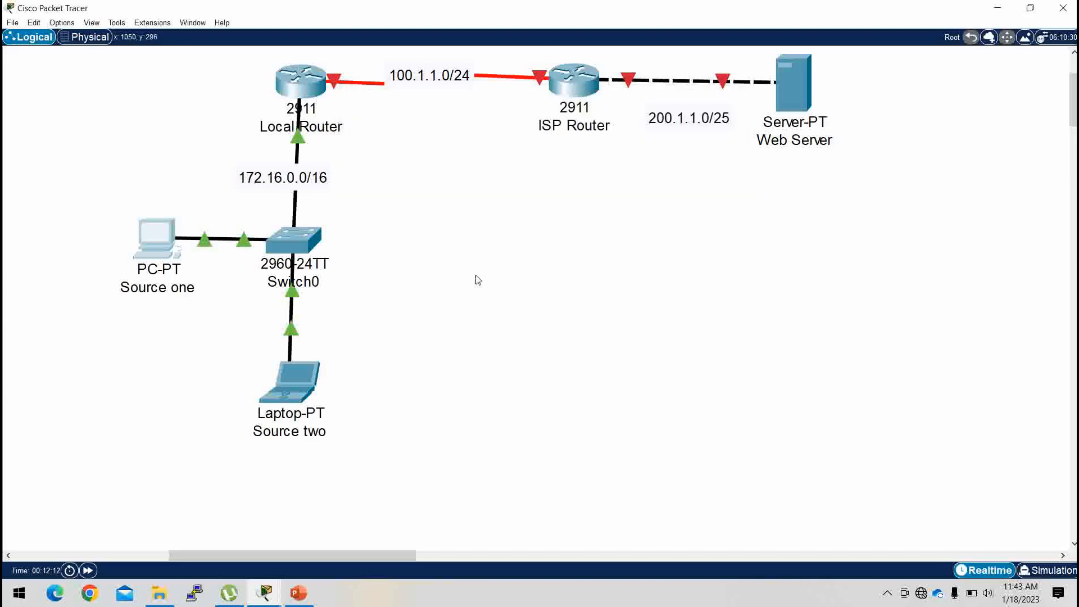
Switch Source two's IPv4 configuration to DHCP and close the laptop's window.
left_click(296, 378)
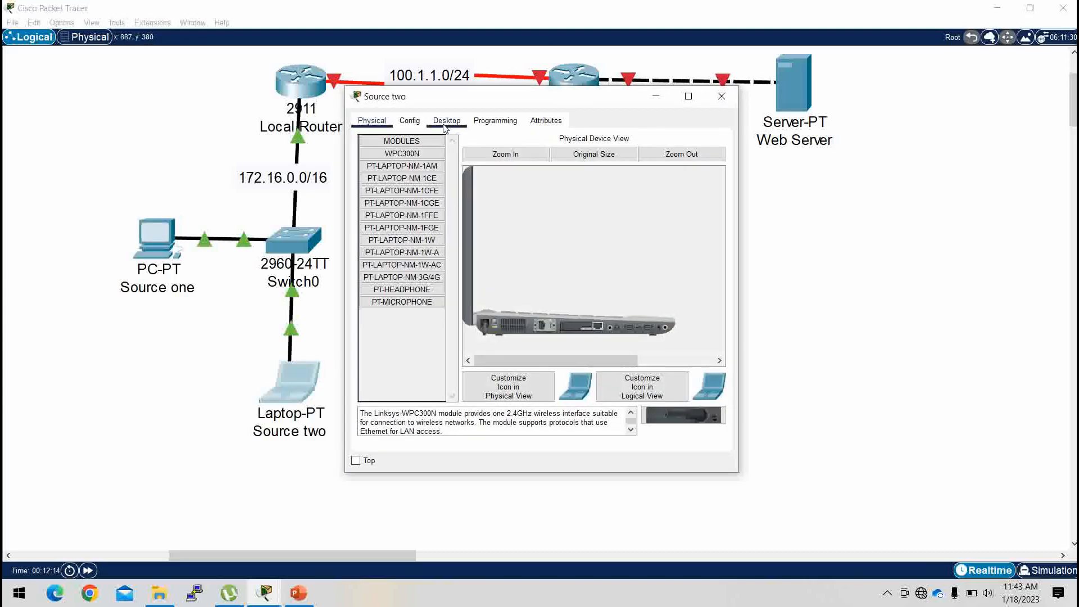
left_click(447, 120)
left_click(408, 163)
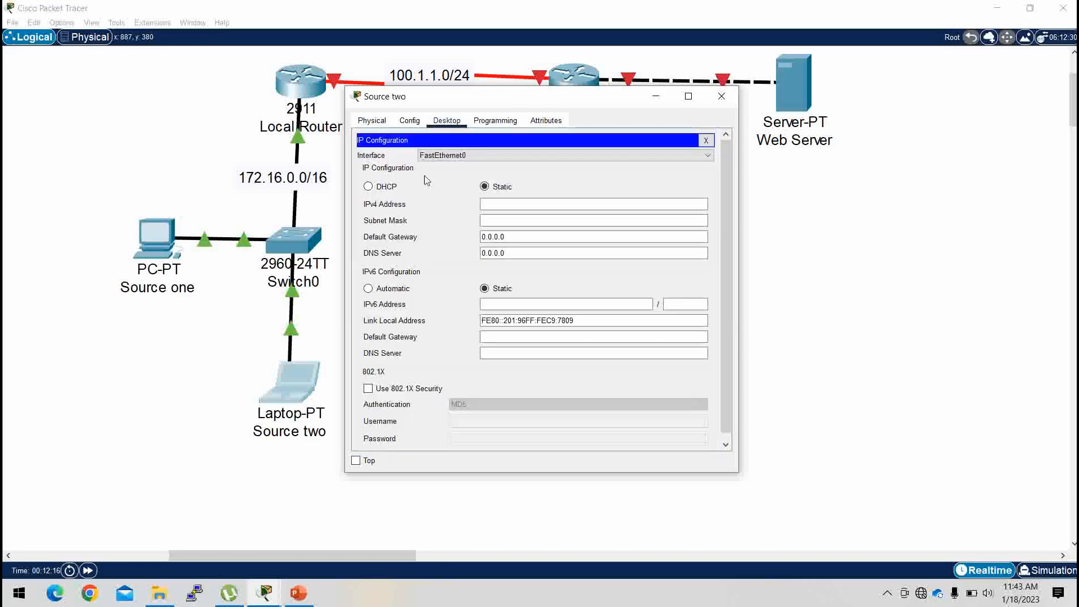
left_click(388, 187)
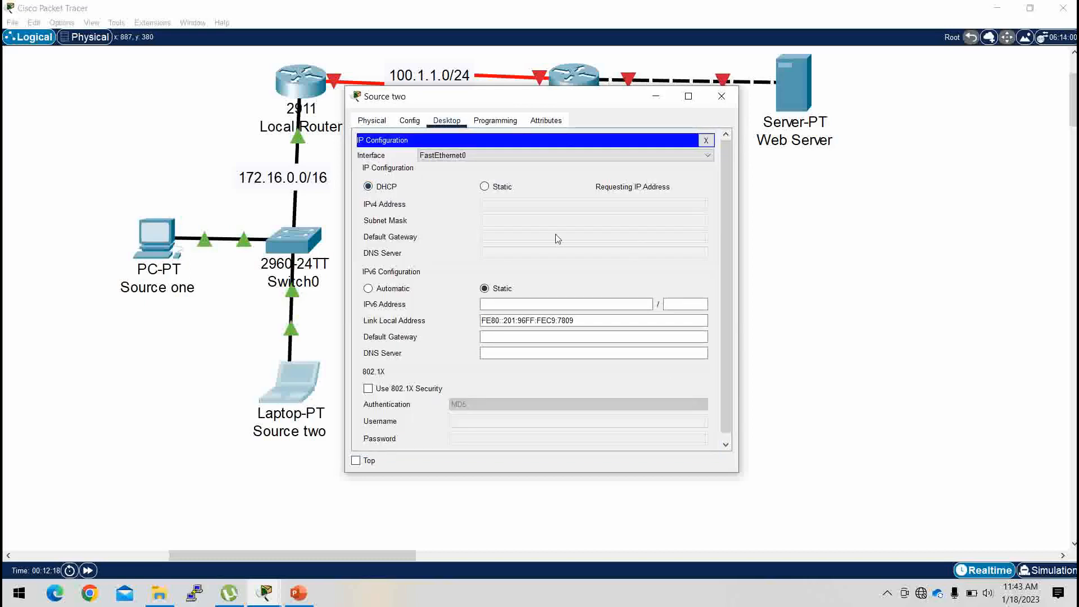
left_click(722, 96)
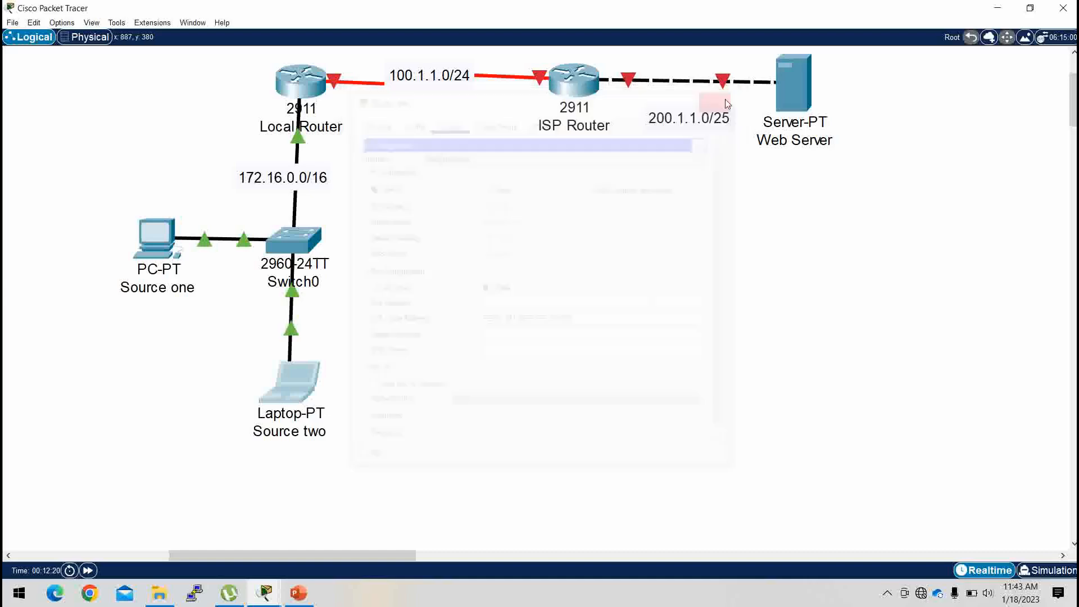
Reopen the Local Router's command line and assign its se0/3/0 interface the address 100.1.1.1 with mask 255.255.255.0.
left_click(316, 87)
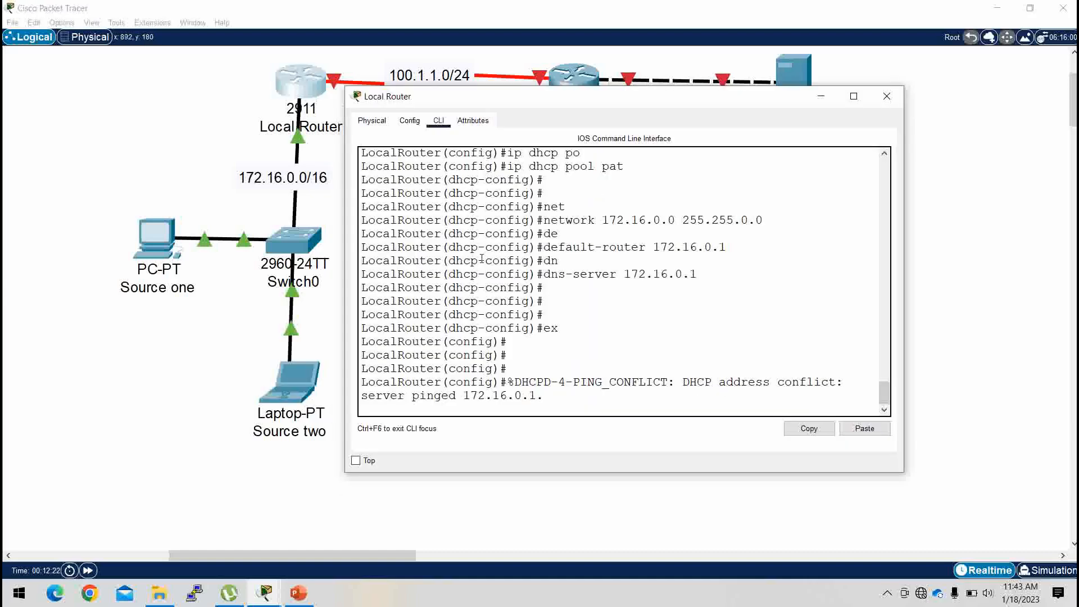
key("Return")
key("Return")
key("Return")
key("Return")
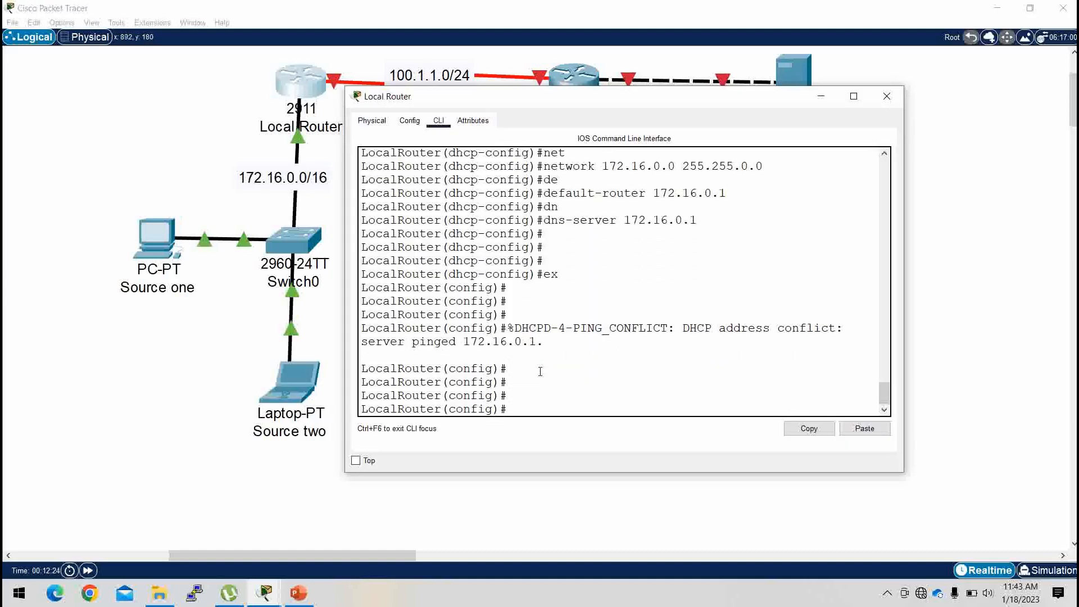
type("int se0/3/0")
key("Return")
type("ip")
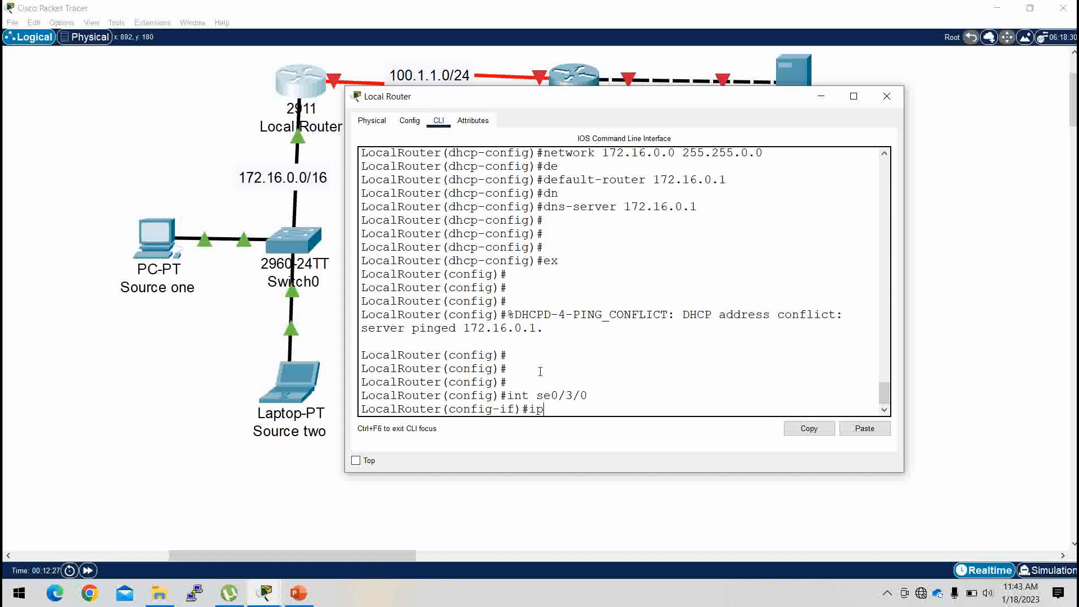
type(" add 100.1.1.1 255.255.255.")
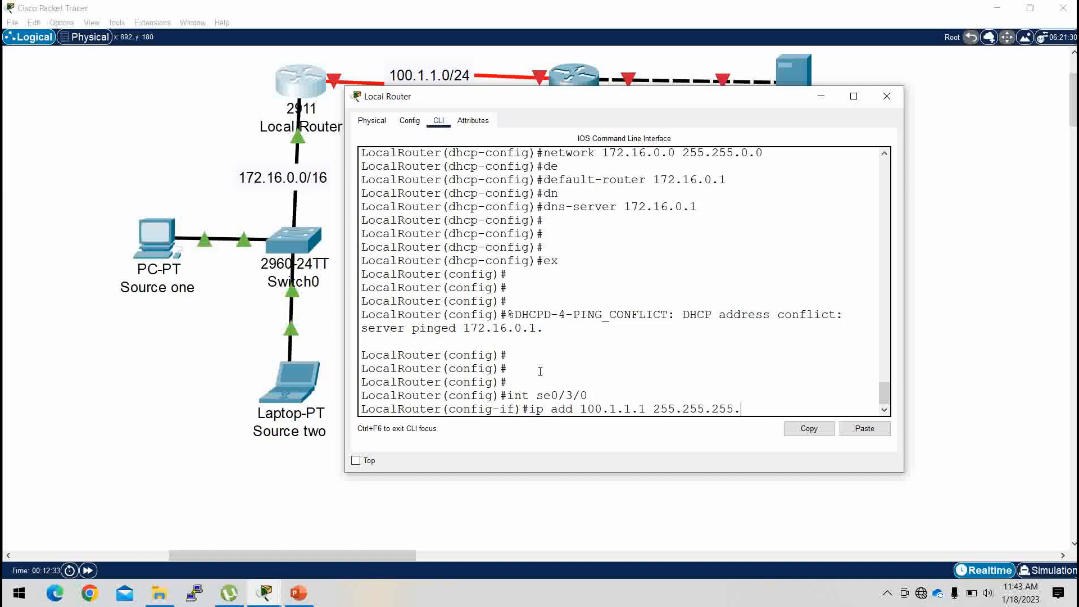
type("0")
key("Return")
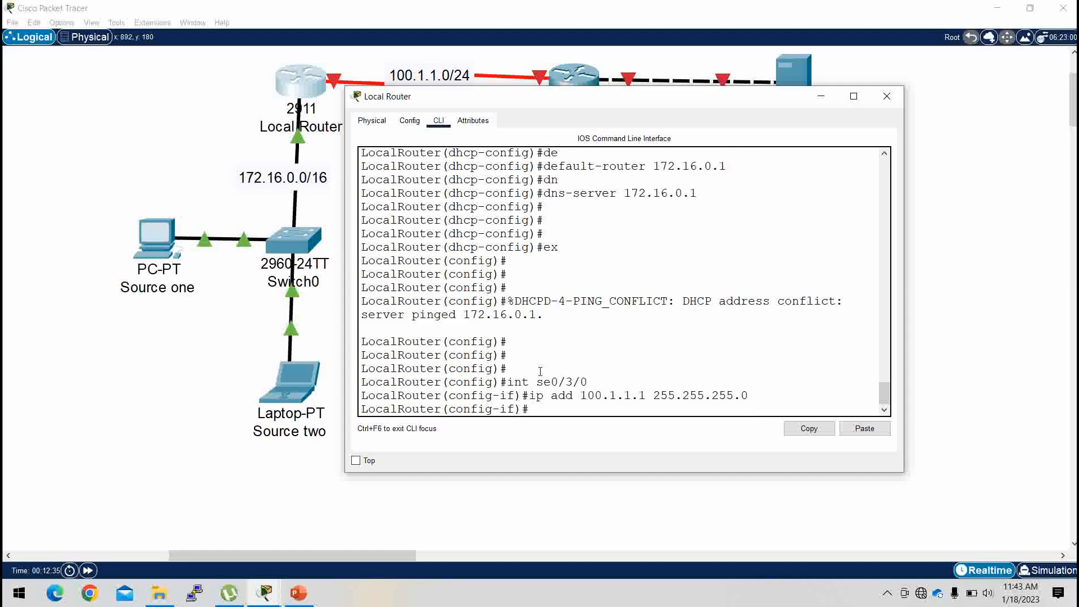
Enable the Local Router's se0/3/0 interface with no shutdown.
type("no sh")
key("Tab")
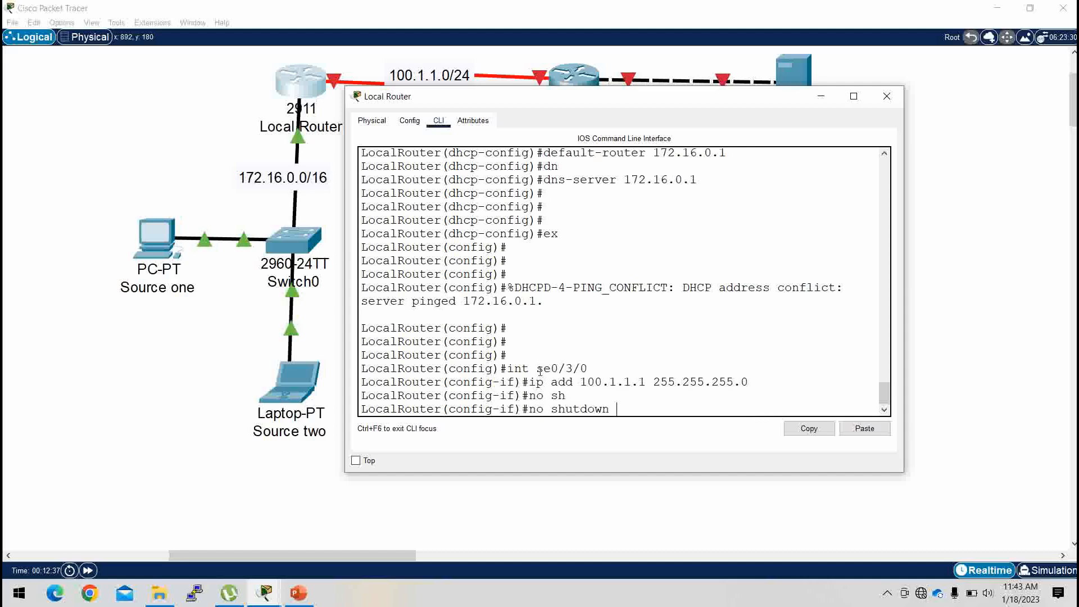
key("Return")
key("Return")
key("Return")
key("Return")
key("Return")
Return the Local Router to global configuration mode from the serial interface and put its window away.
type("ex")
key("Return")
key("Return")
key("Return")
key("Return")
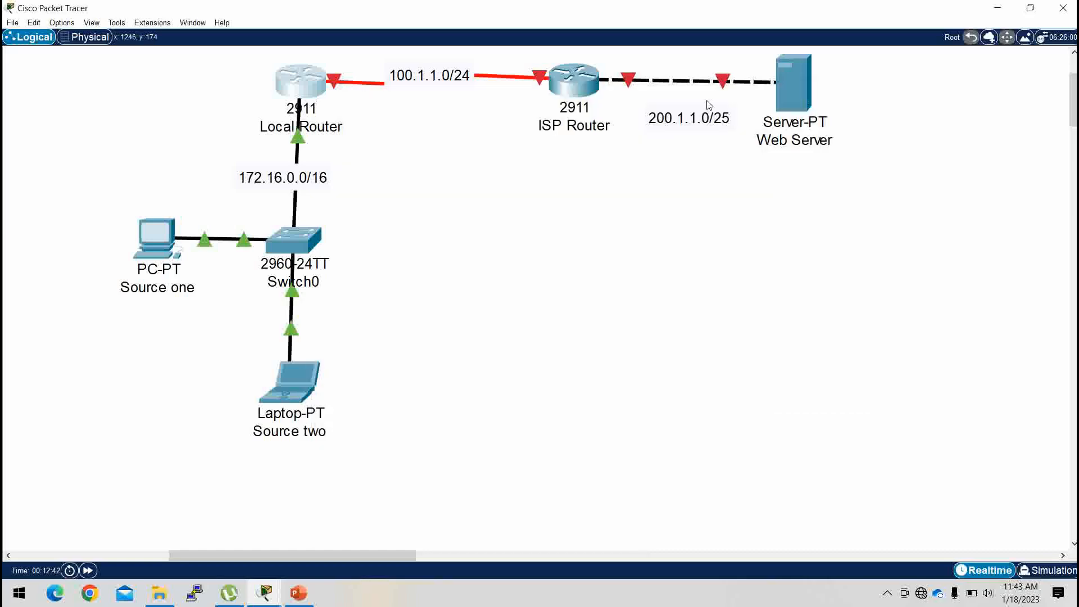
left_click(820, 97)
Open the ISP Router's command line in a widened window and decline the initial configuration dialog.
left_click(571, 93)
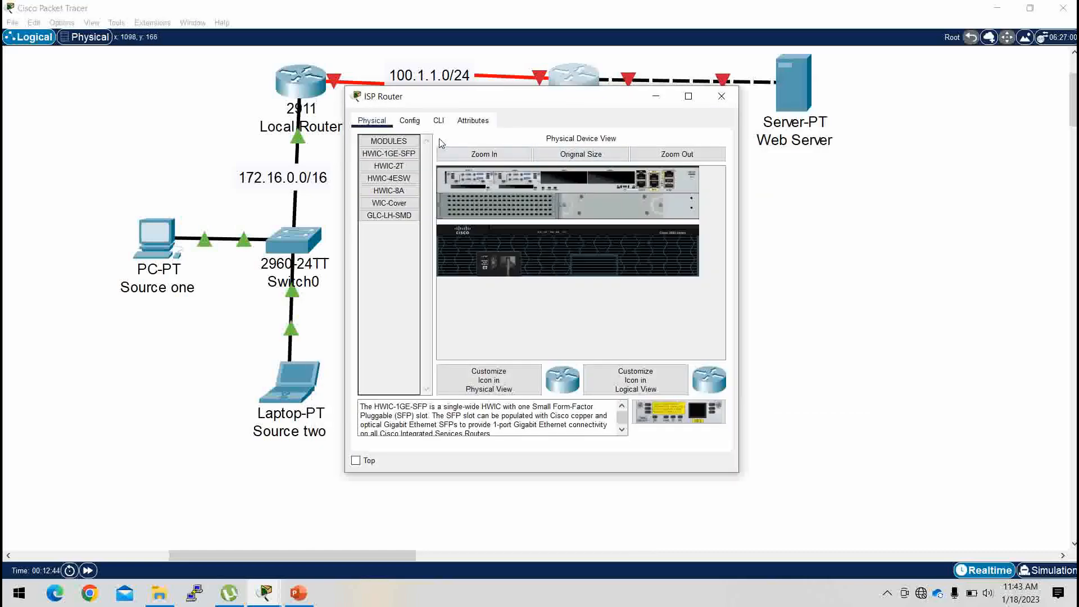
left_click_drag(737, 271, 937, 271)
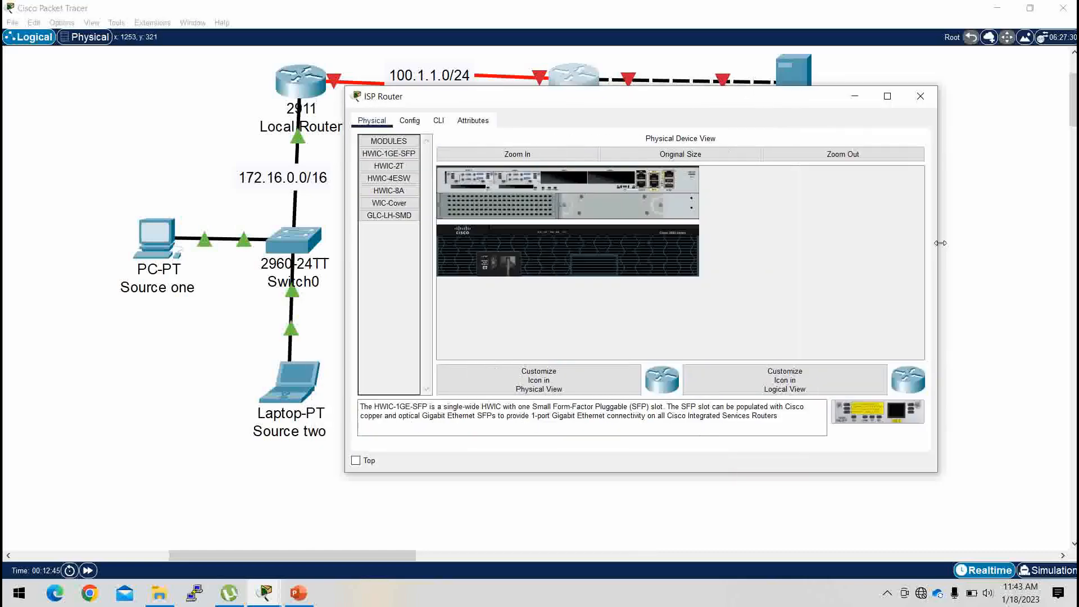
left_click(431, 120)
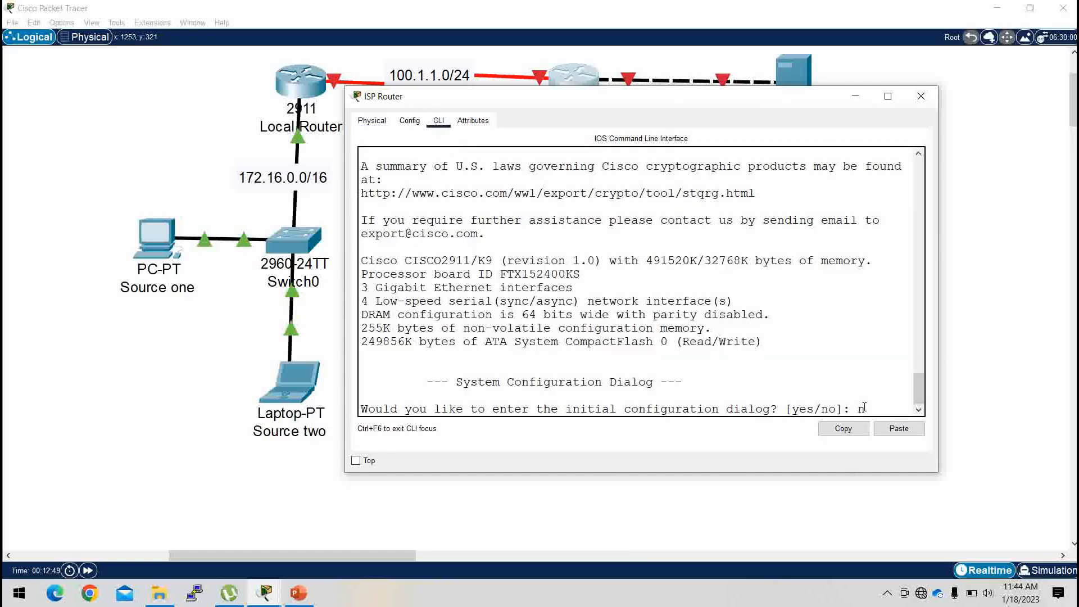
type("n")
key("Return")
key("Return")
key("Return")
key("Return")
Enter privileged mode and global configuration mode on the ISP Router.
type("en")
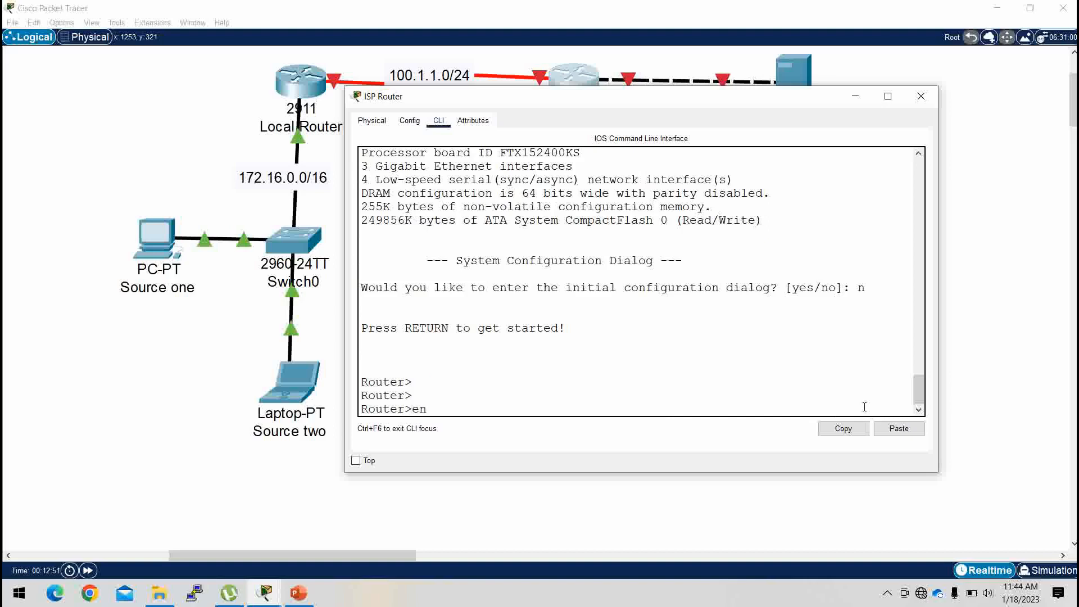
key("Return")
type("conf t")
key("Return")
key("Return")
key("Return")
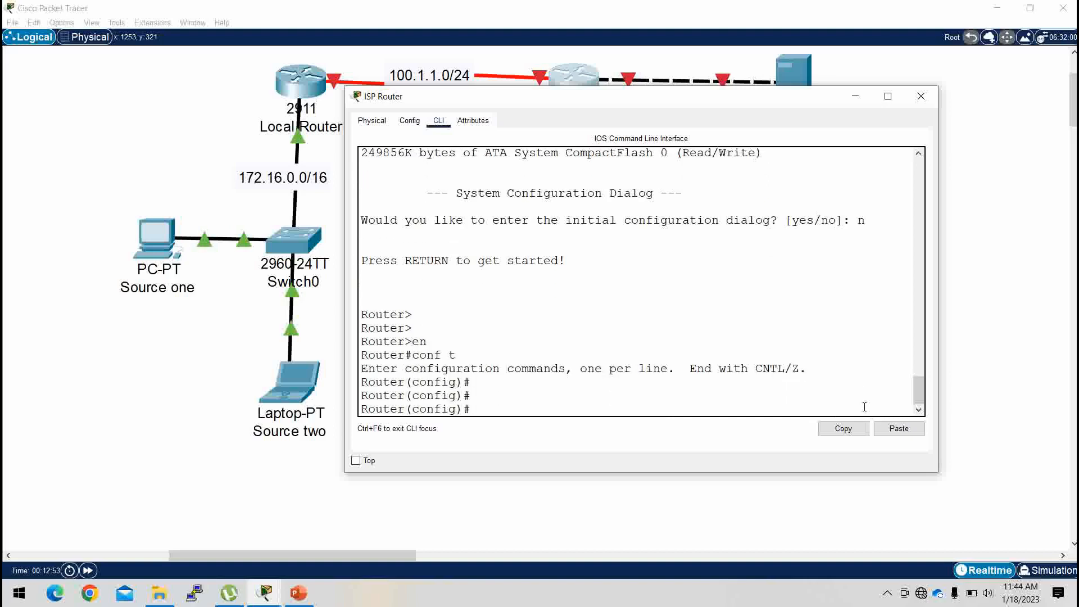
Set the ISP Router's hostname to ISP.
type("ig)#hos")
key("Tab")
type("ISP")
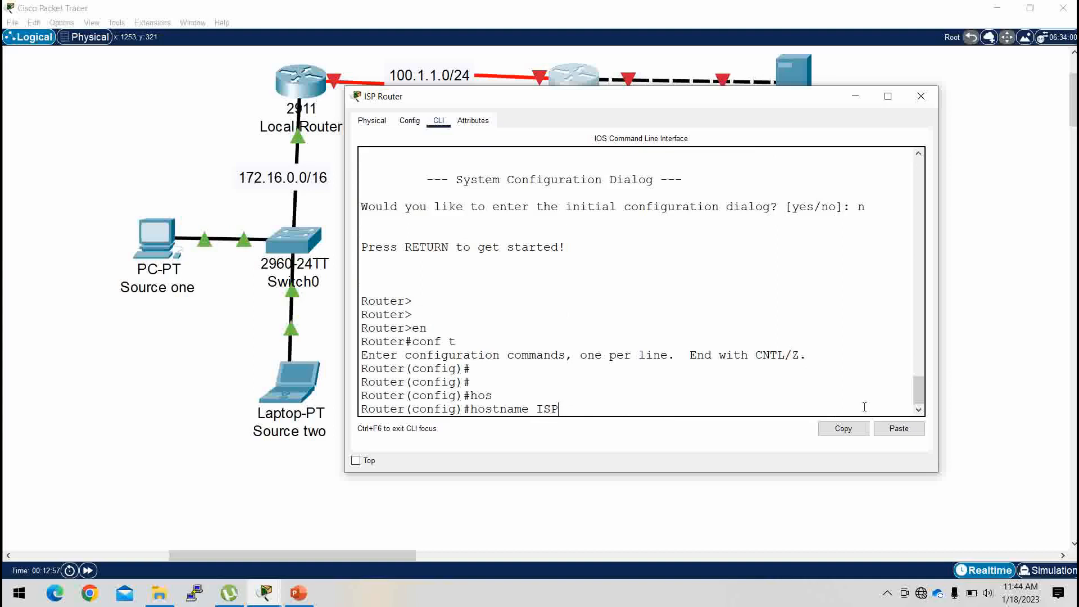
key("Return")
key("Return")
key("Return")
Assign the ISP Router's gi0/0 interface the address 200.1.1.1 with mask 255.255.255.0.
type("int")
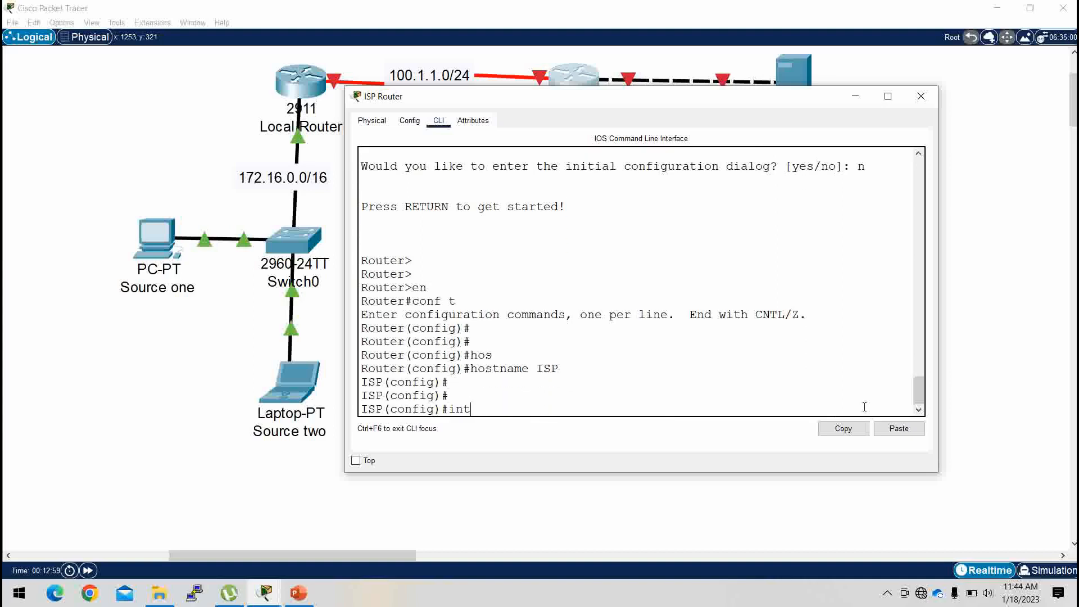
type(" go0/")
key("BackSpace")
key("BackSpace")
key("BackSpace")
type("i0/0")
key("Return")
key("Return")
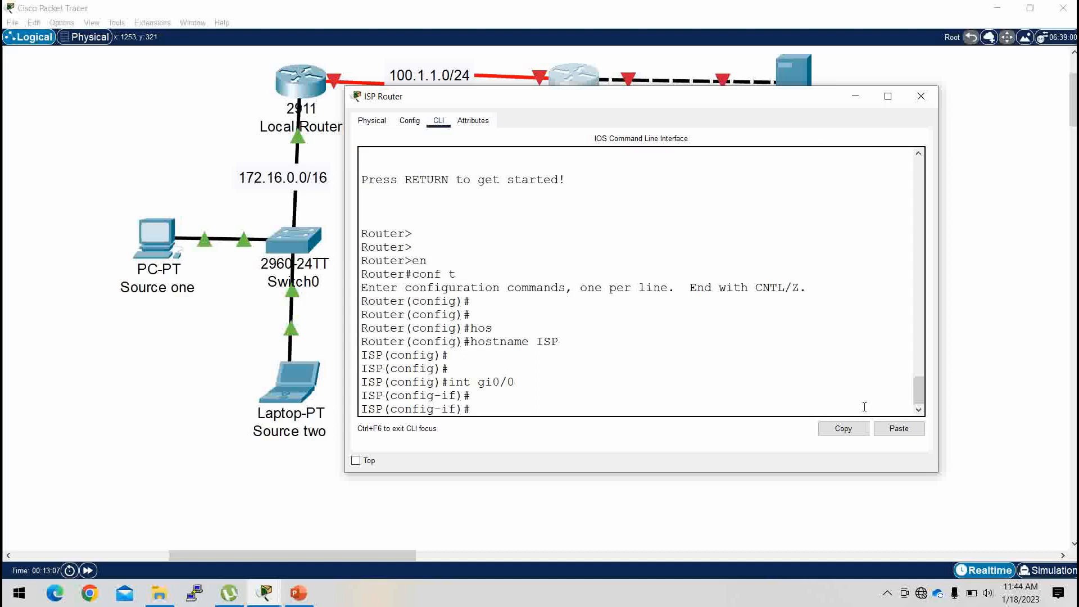
type("ip add 200.1.1.1 255")
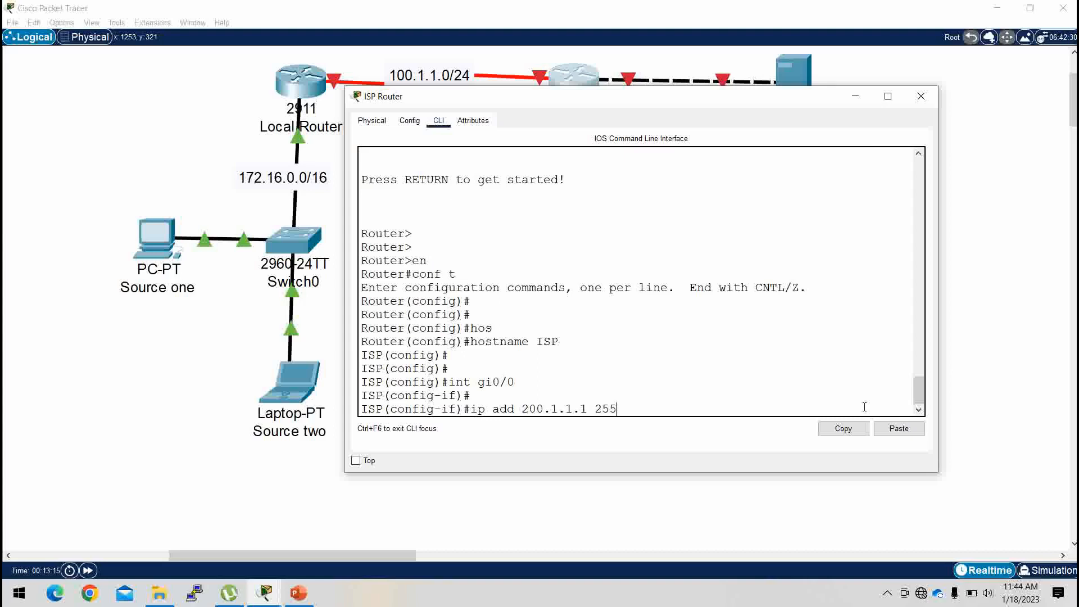
type(".255.255.0")
key("Return")
key("Return")
key("Return")
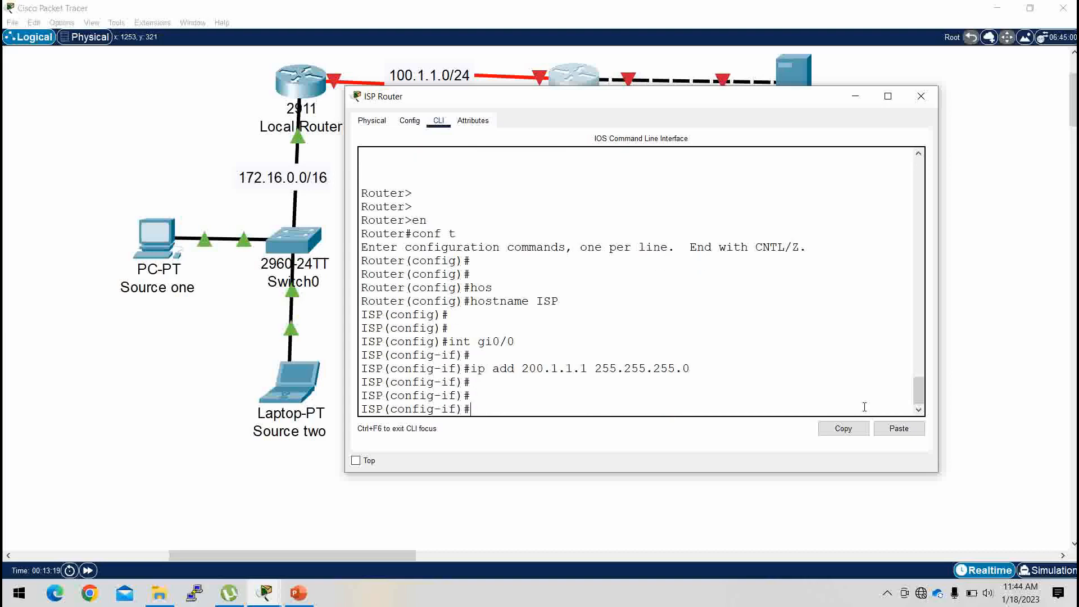
Enable the ISP Router's gi0/0 interface with no shutdown.
type("no sh")
key("Tab")
key("Return")
key("Return")
key("Return")
key("Return")
key("Return")
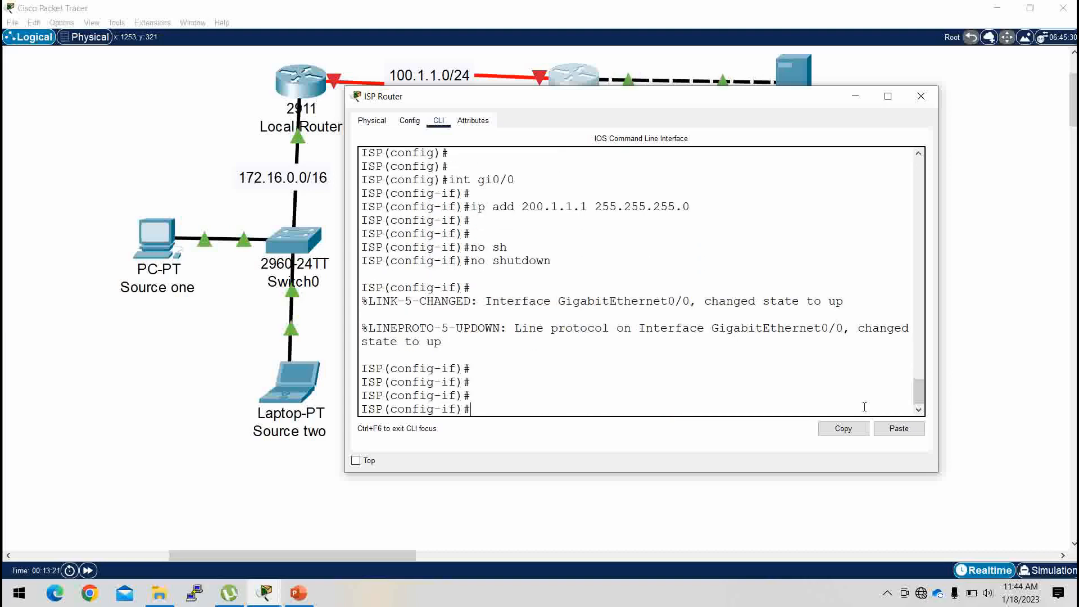
Assign the ISP Router's se0/3/0 interface the address 100.1.1.2 with mask 255.255.255.0.
type("int se0/3/0")
key("Return")
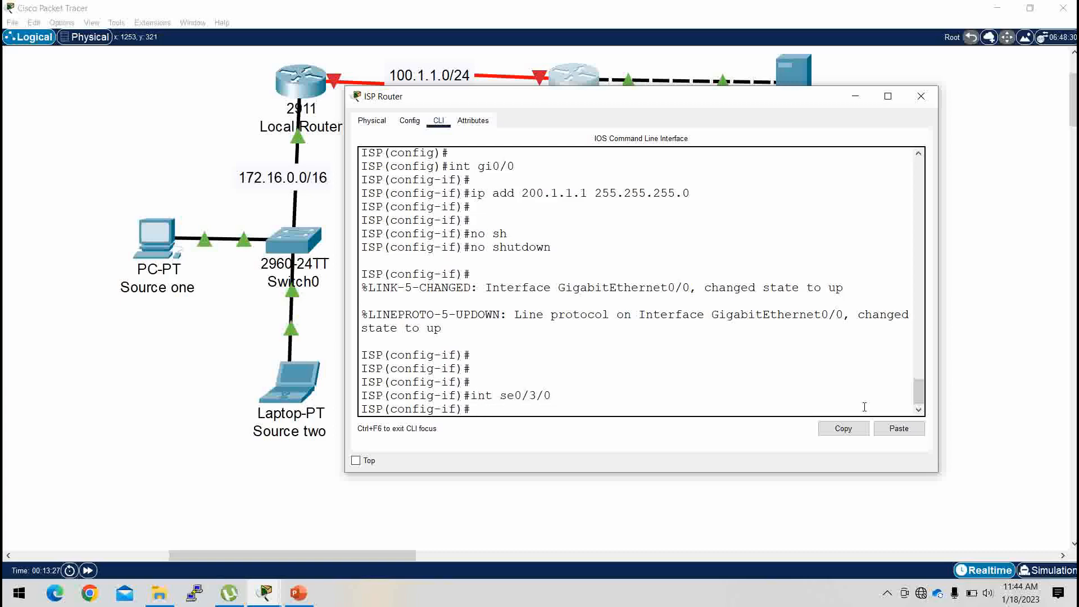
type("ip add 100.1.1.2")
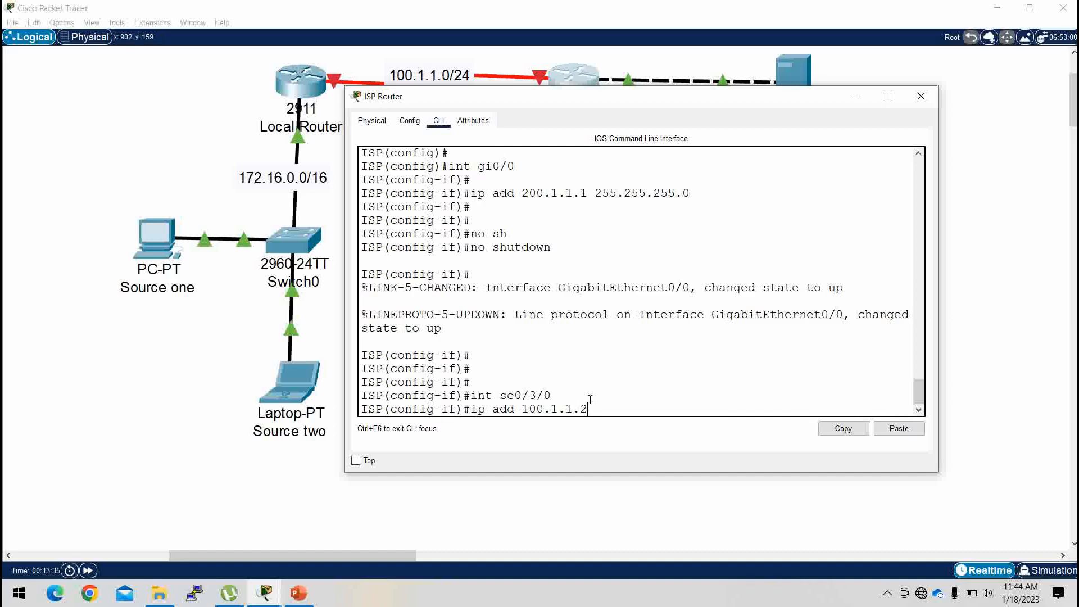
type(" 255.255.255.0")
key("Return")
Enable the ISP Router's se0/3/0 interface with no shutdown.
type("no sh")
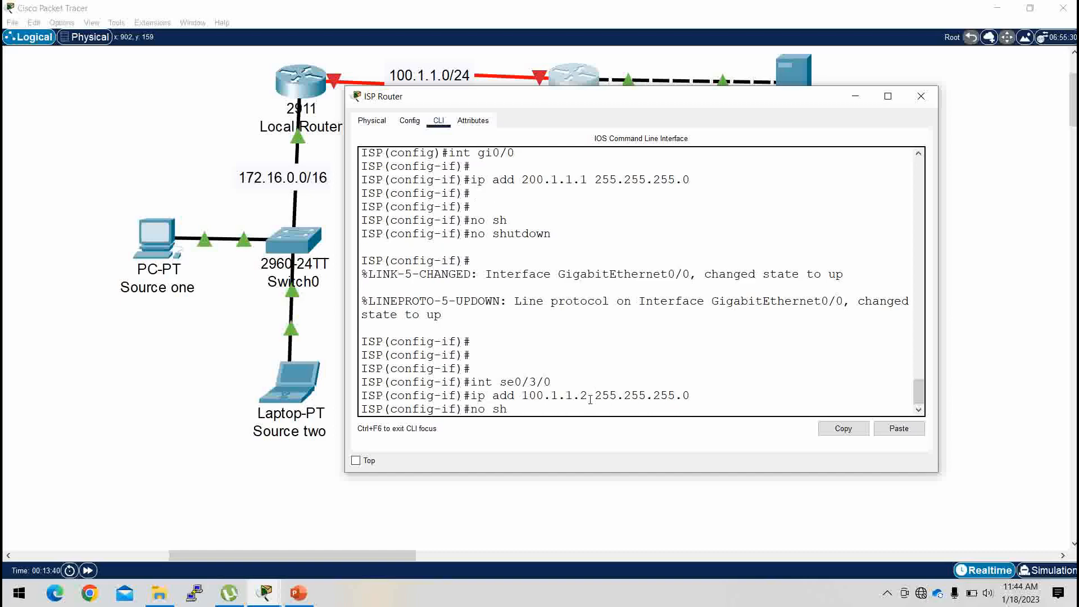
key("Return")
key("Return")
key("Return")
key("Return")
key("Return")
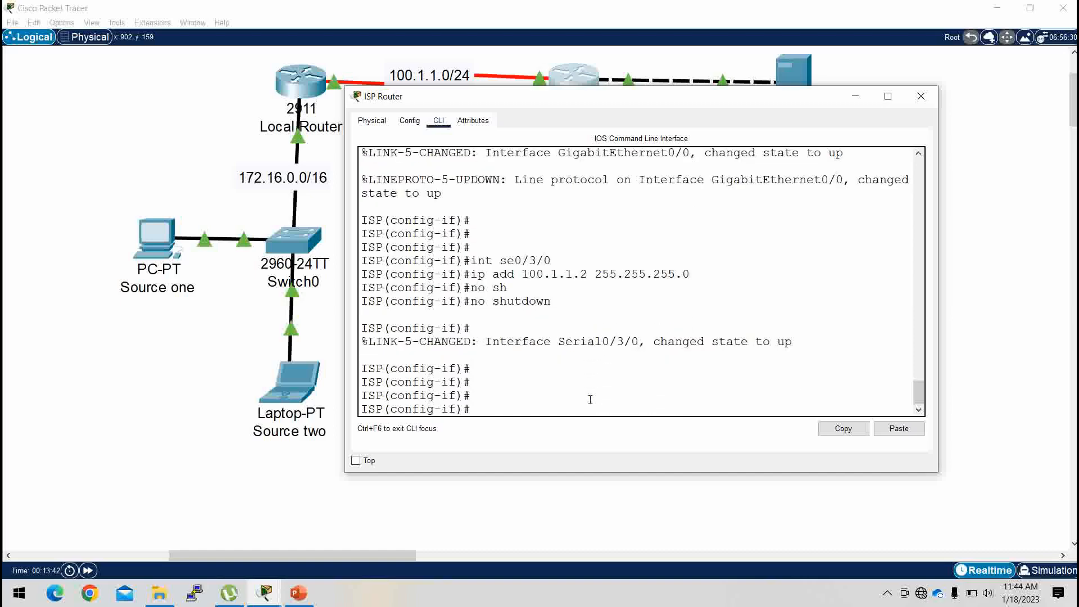
Exit the ISP Router's interface configuration to global configuration mode.
type("ex")
key("Return")
key("Return")
key("Return")
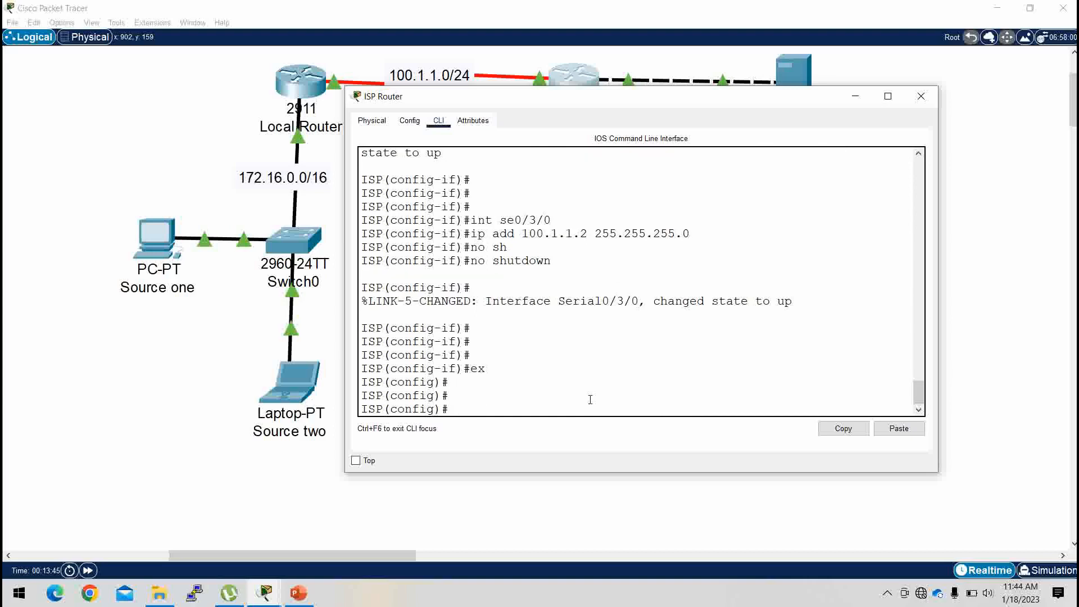
Save the ISP Router's running configuration with do wr.
type("do wr")
key("Return")
key("Return")
key("Return")
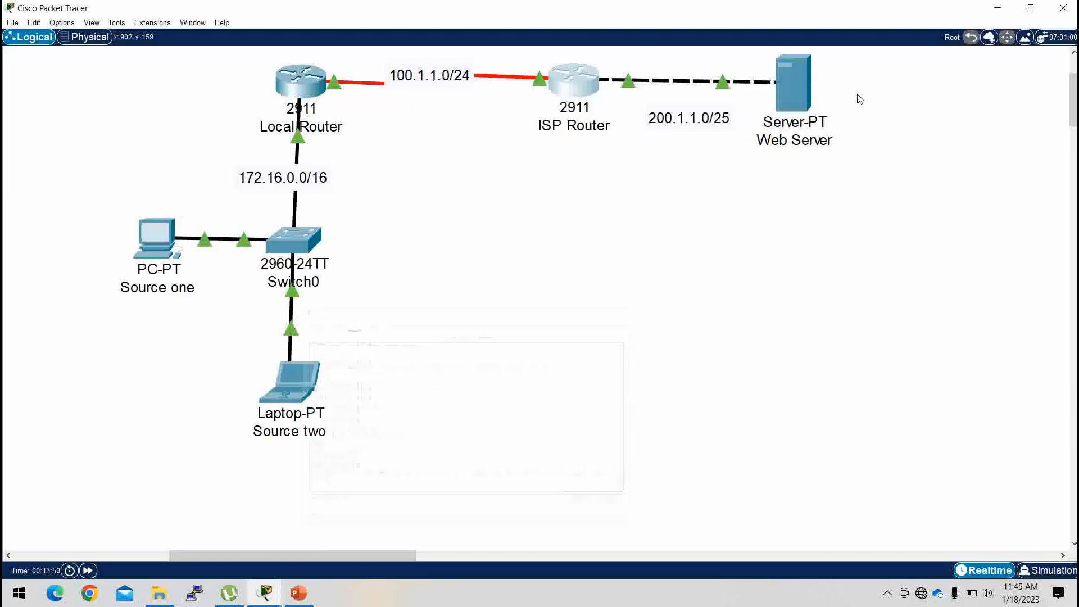
left_click(855, 96)
Give the Web Server the static IPv4 address 200.1.1.2 with mask 255.255.255.0 and enter its default gateway.
left_click(793, 80)
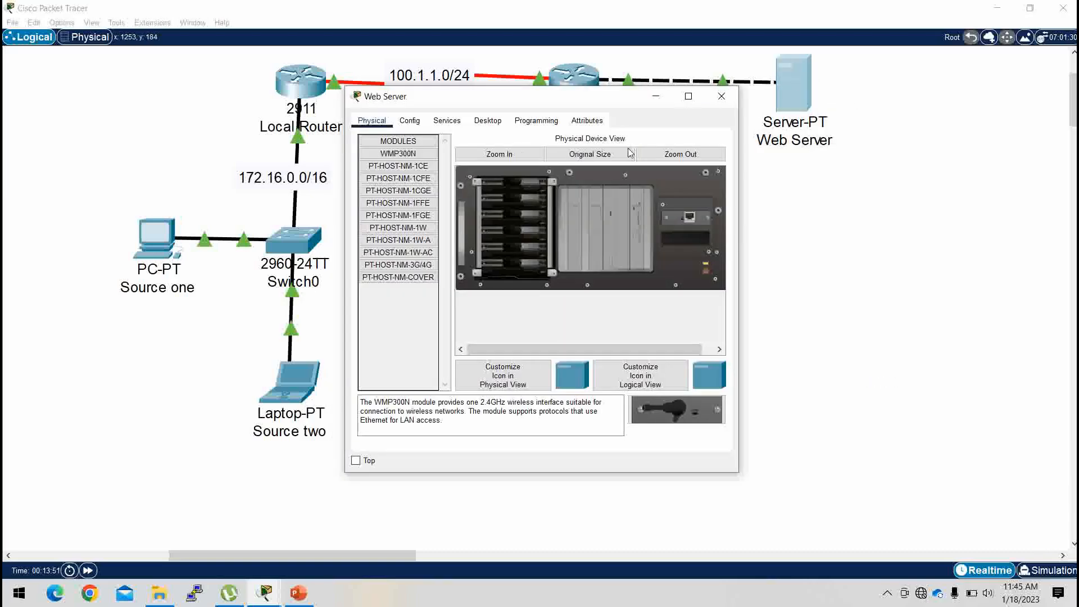
left_click(492, 121)
left_click(403, 161)
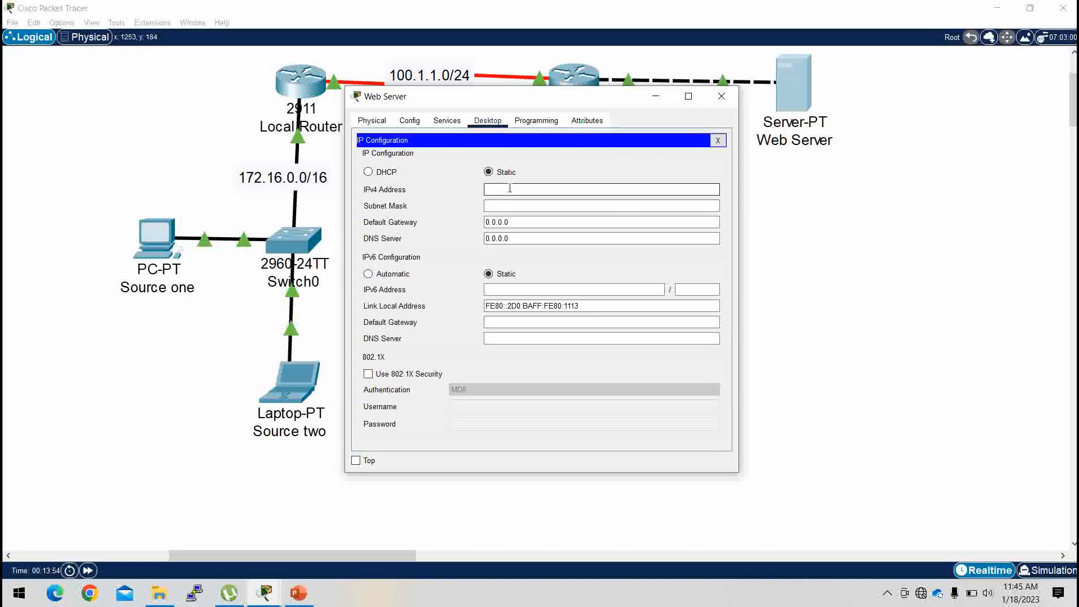
type("200.1.1.2")
key("Tab")
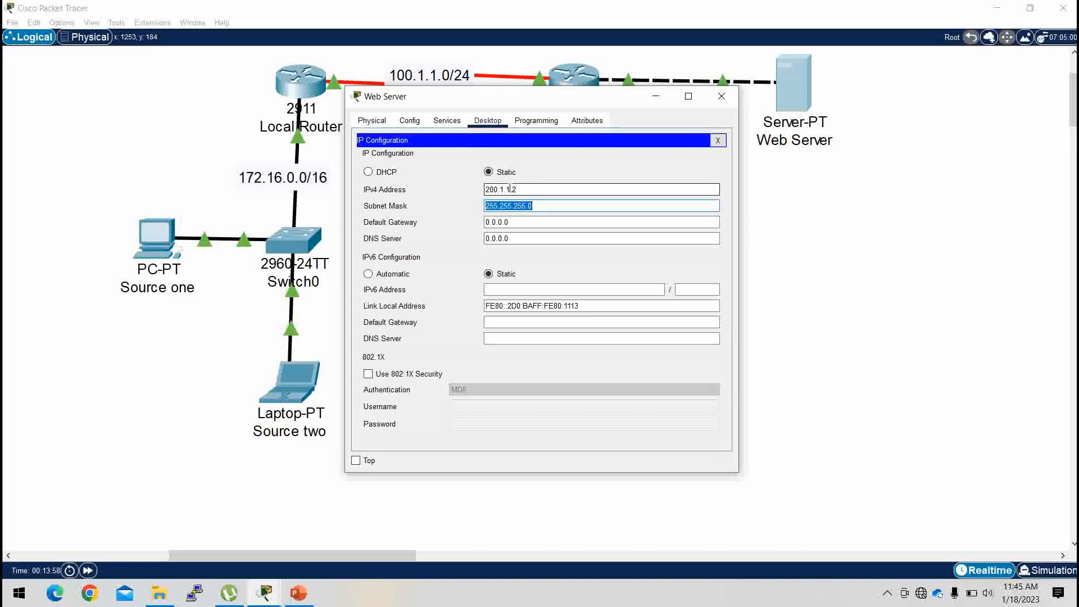
key("Tab")
type("1")
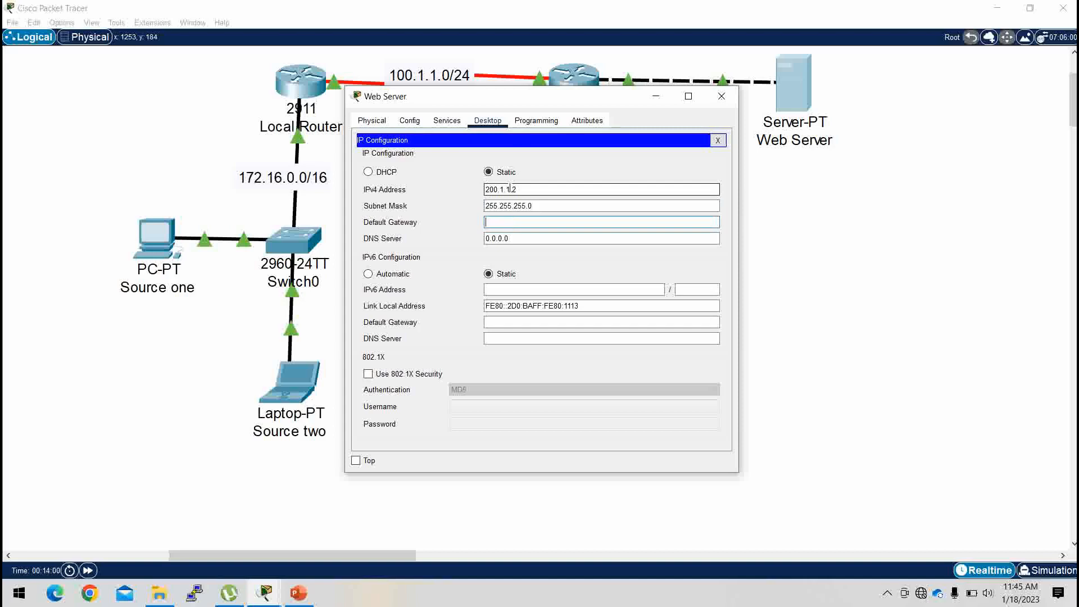
type("00.1.1.1")
left_click(722, 95)
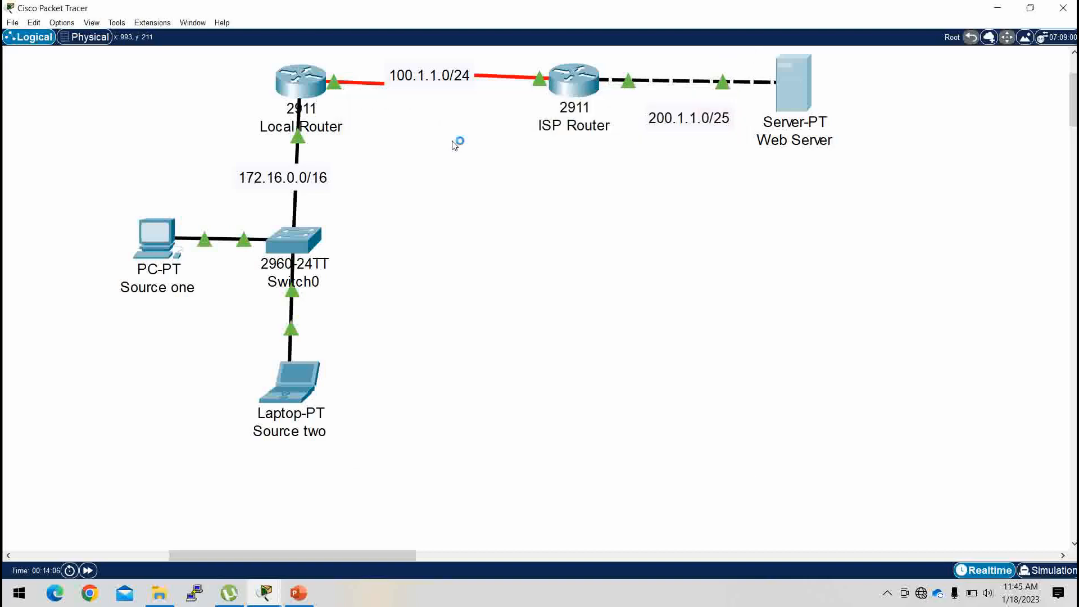
Move the 100.1.1.0/24 label below the serial link between the Local Router and the ISP Router.
left_click_drag(417, 67, 418, 109)
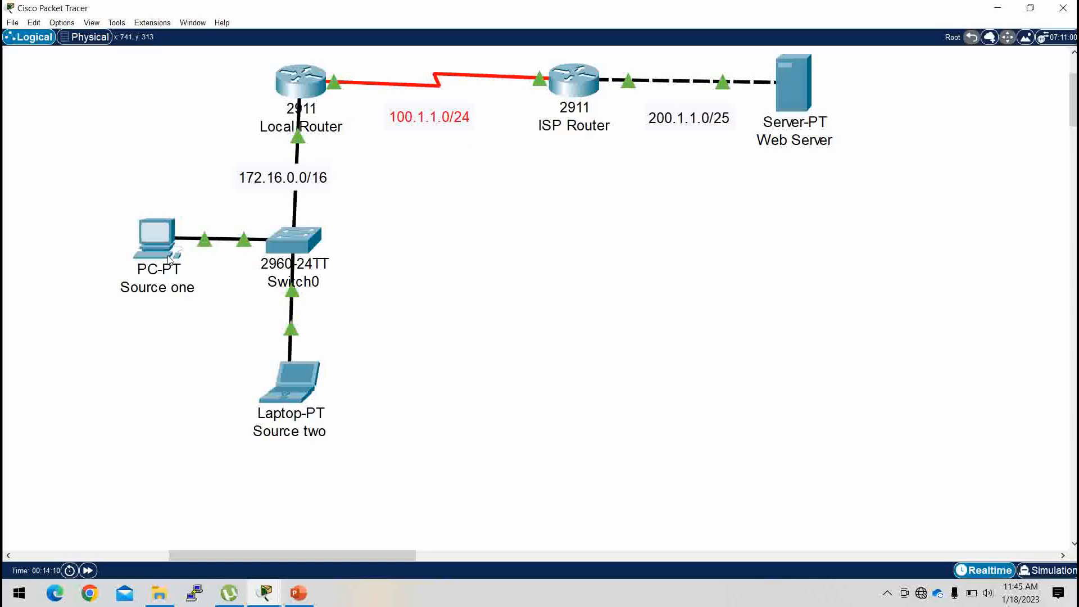
Ping 172.16.0.3 from Source one's command prompt to test connectivity within the LAN.
left_click(150, 238)
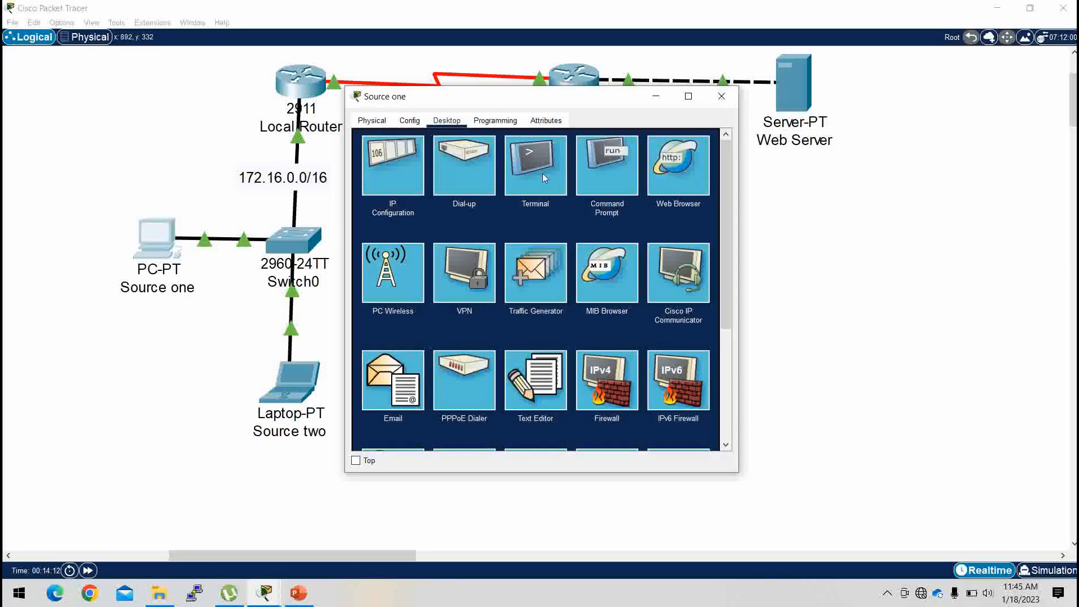
left_click(588, 167)
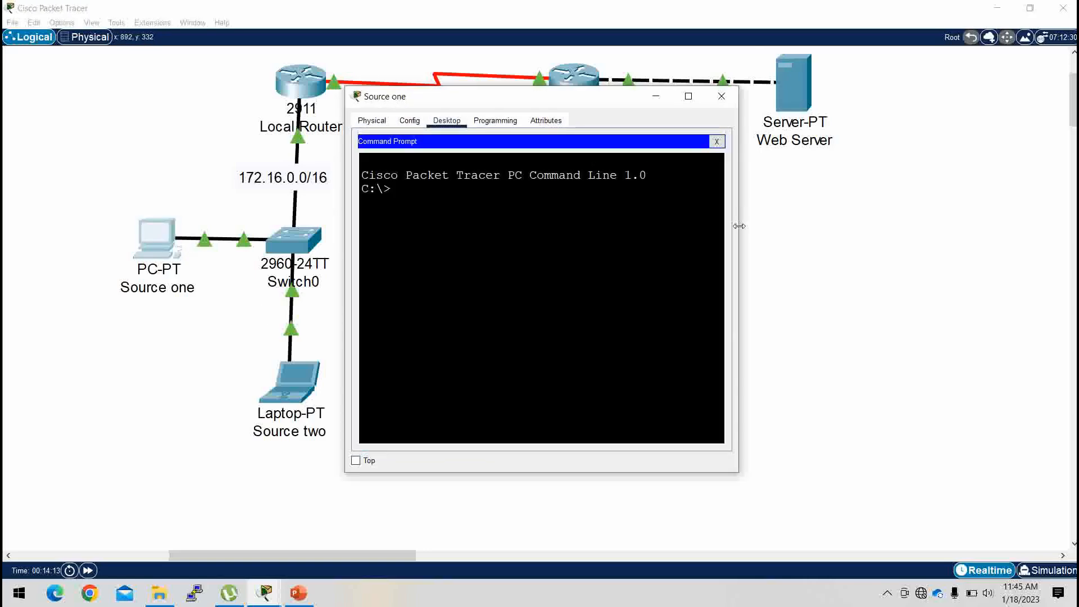
left_click_drag(738, 238, 879, 243)
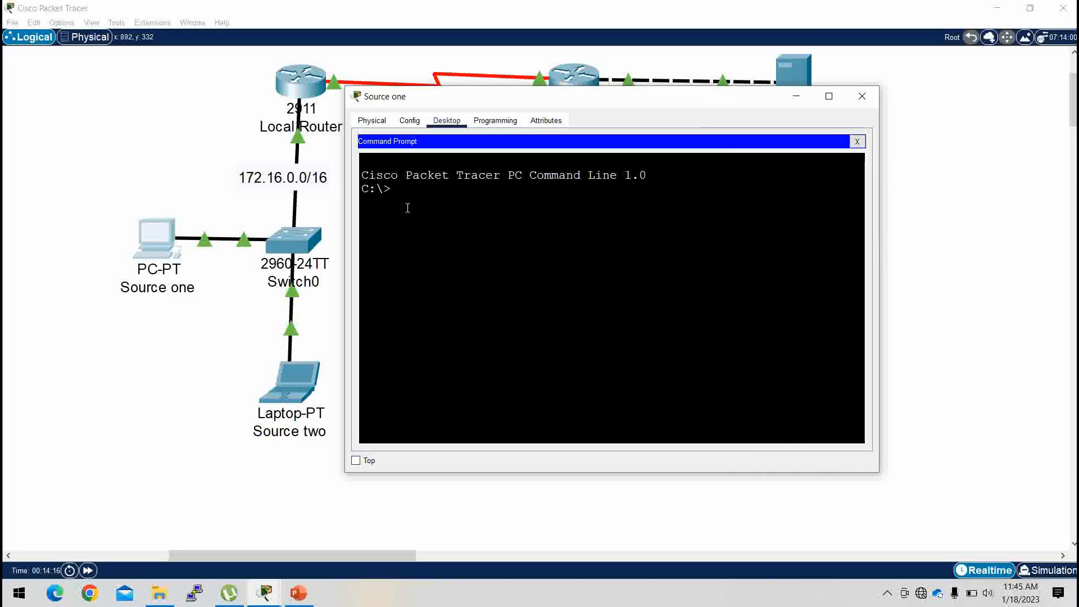
type("ping 172.16.")
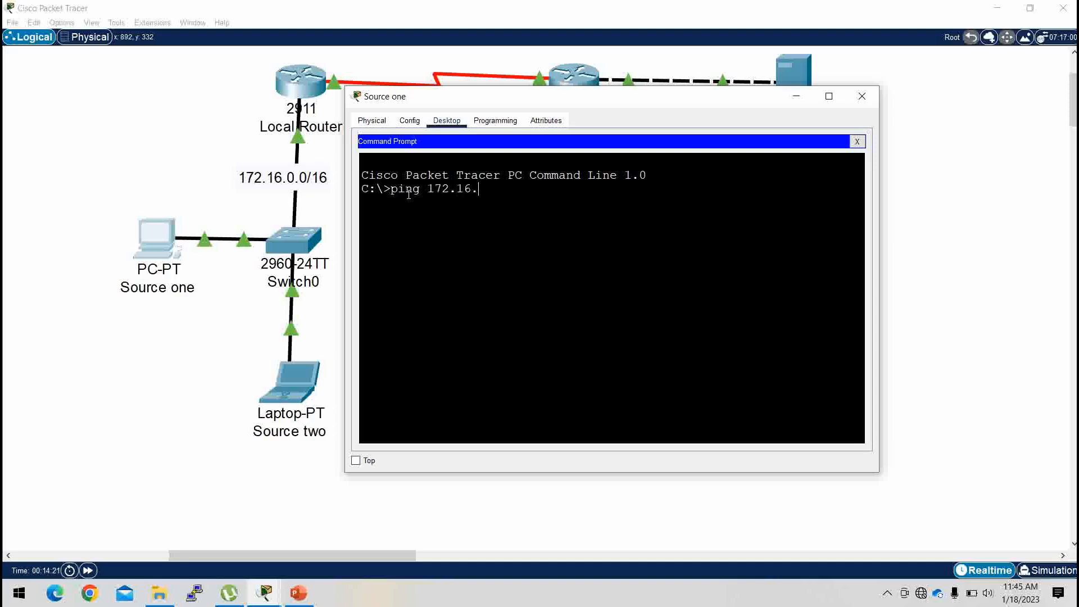
type("0.2")
key("BackSpace")
type("3")
key("Return")
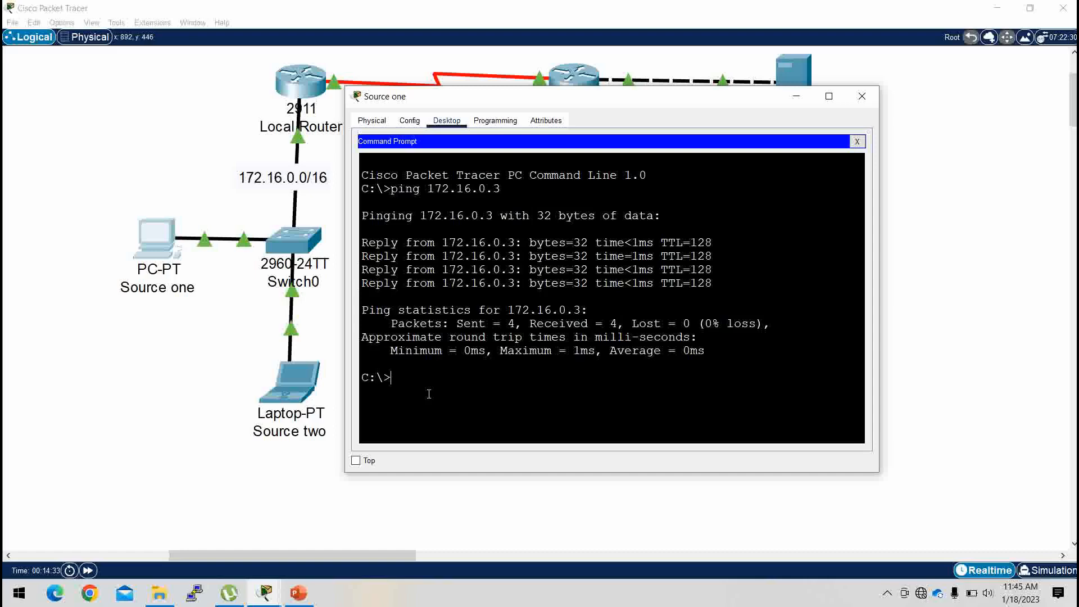
Ping the Web Server at 200.1.1.2 from Source one.
type("ping 200.1.1.2")
key("Return")
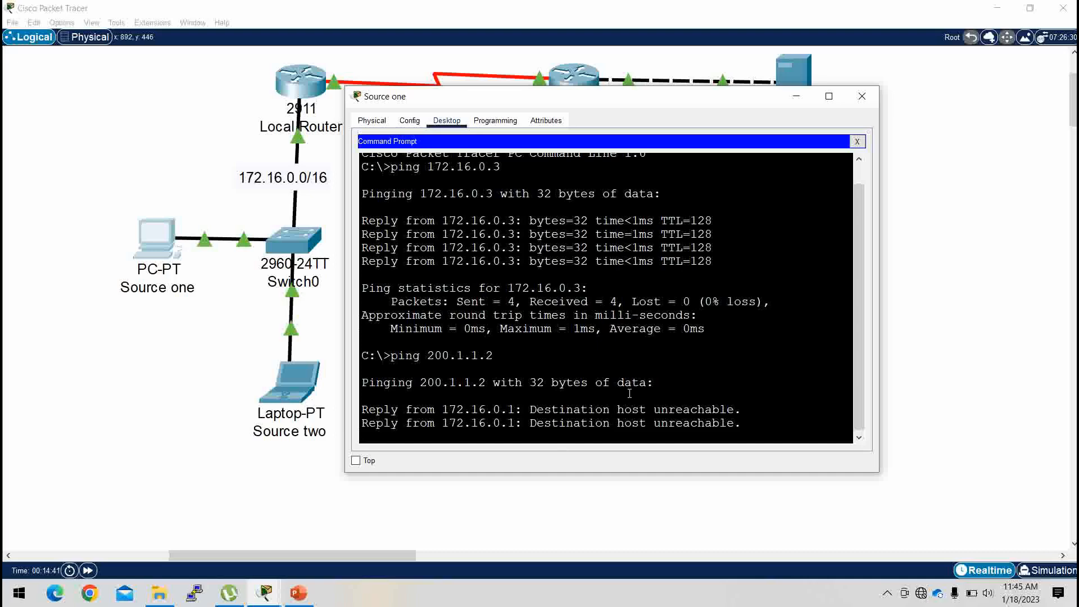
left_click(800, 96)
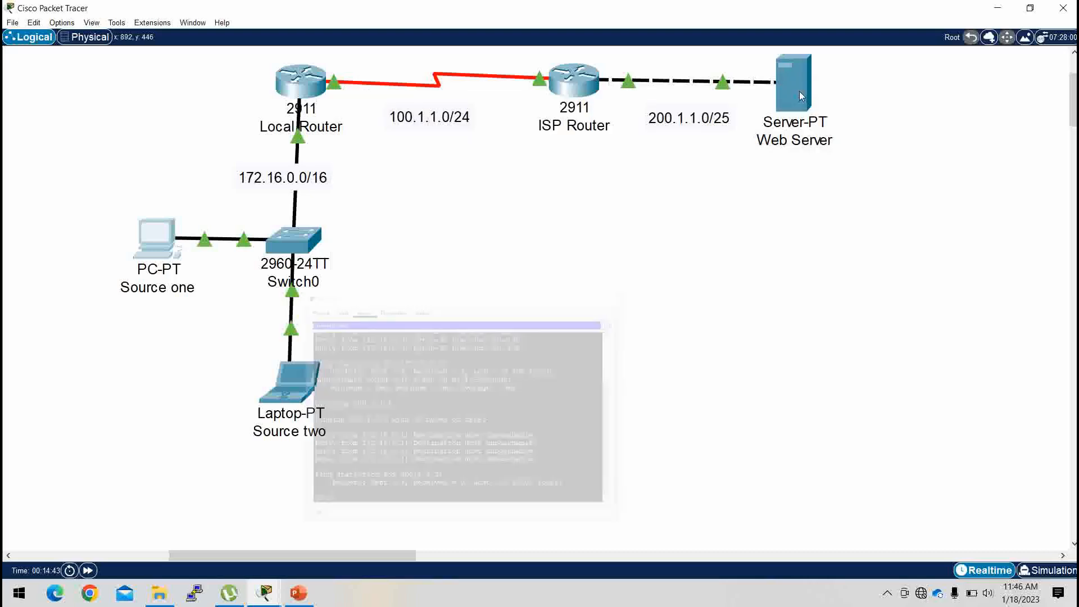
Add a default route 0.0.0.0 0.0.0.0 via 100.1.1.2 on the Local Router and return to privileged EXEC mode.
left_click(311, 89)
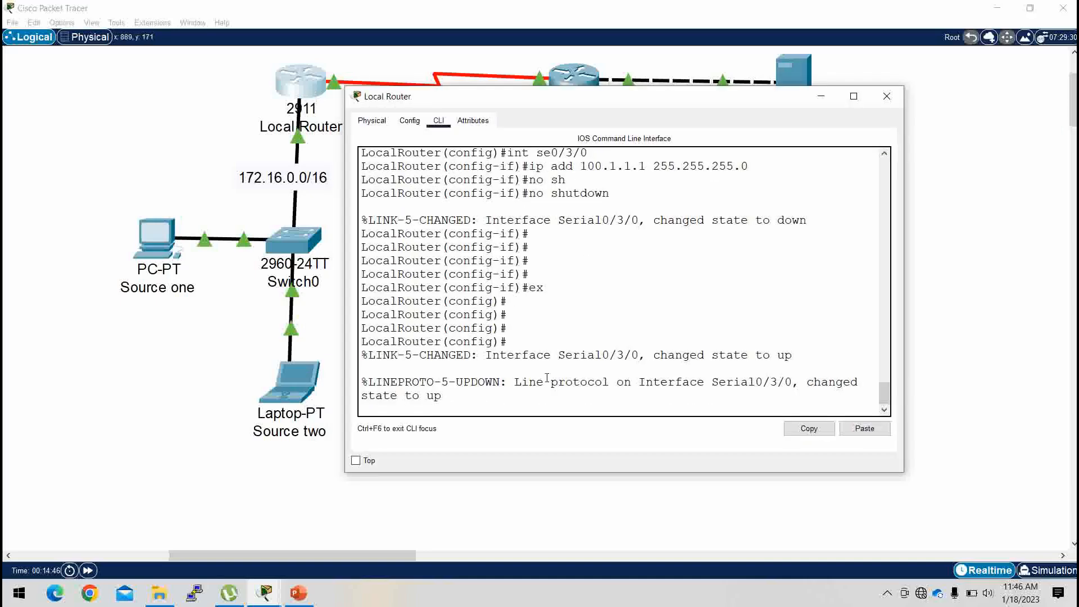
key("Return")
key("Return")
key("Return")
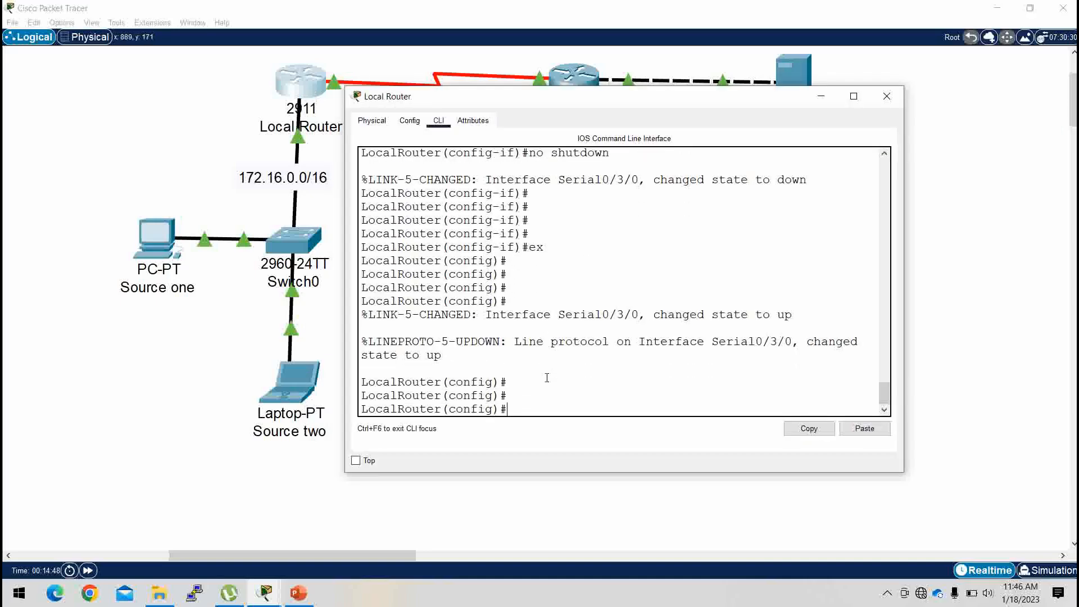
type("ip route 0.0.0.0 0.0.0.0")
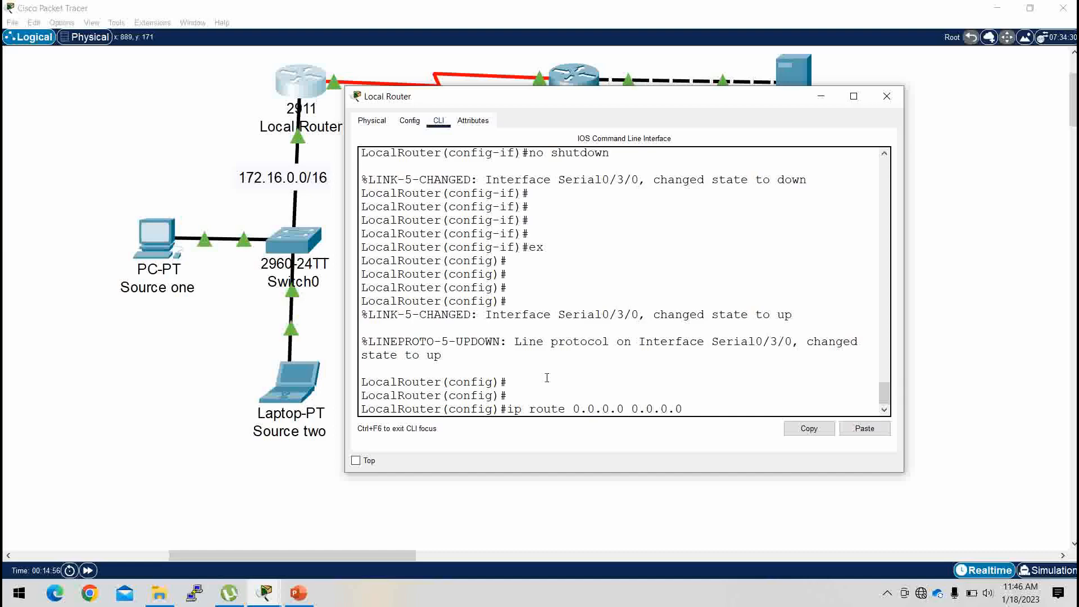
type(" 100.1.1.1")
key("BackSpace")
type("2")
key("Return")
key("Return")
key("Return")
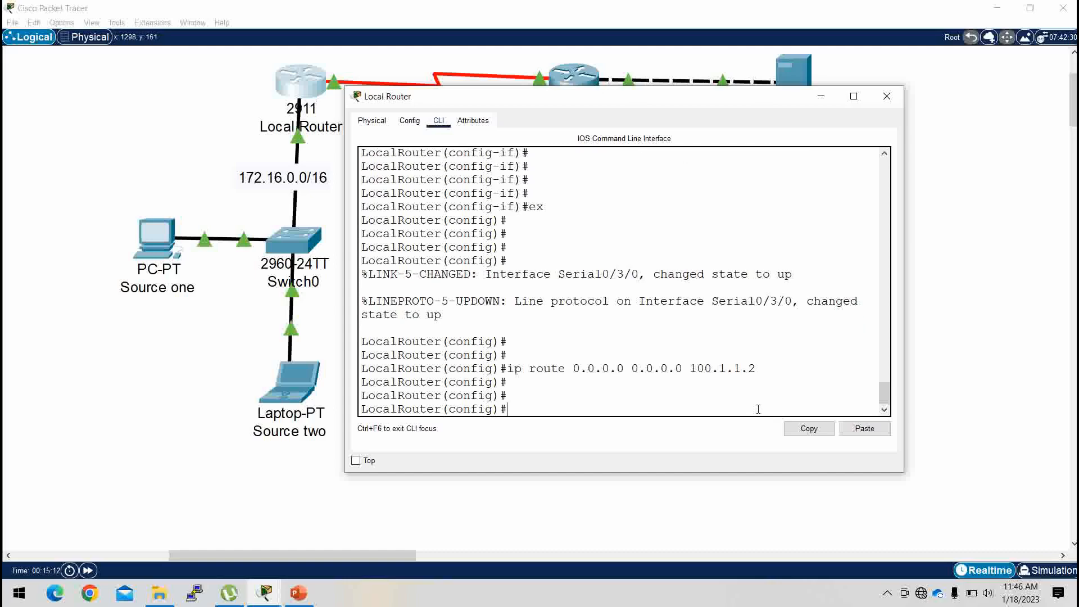
type("ex")
key("Return")
key("Return")
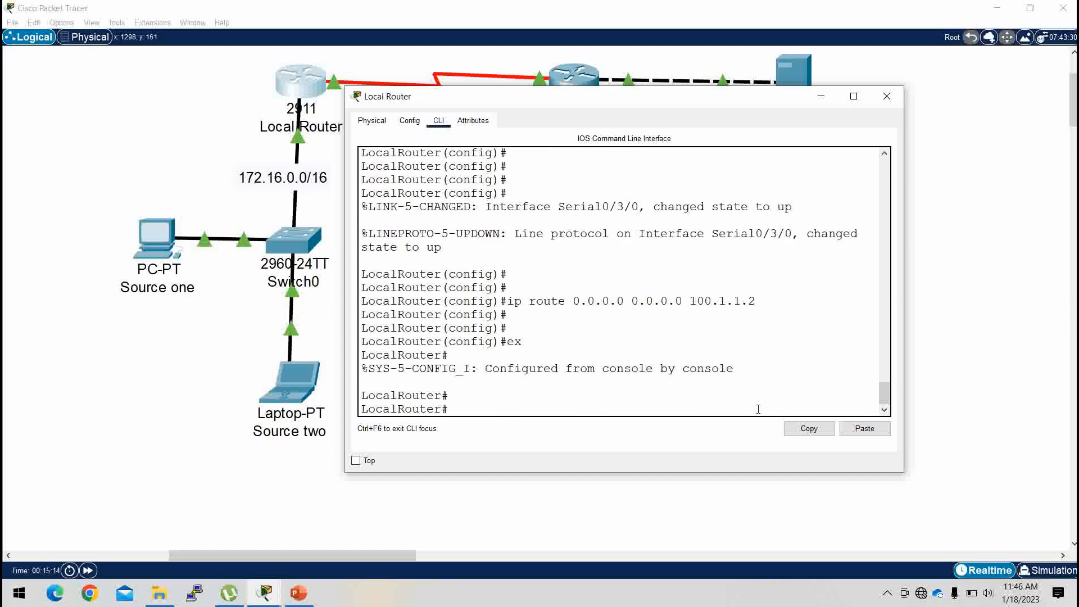
left_click(821, 96)
Add a static route on the ISP Router to 100.1.1.0 with mask 255.255.255.0 via next hop 100.1.1.1.
left_click(577, 79)
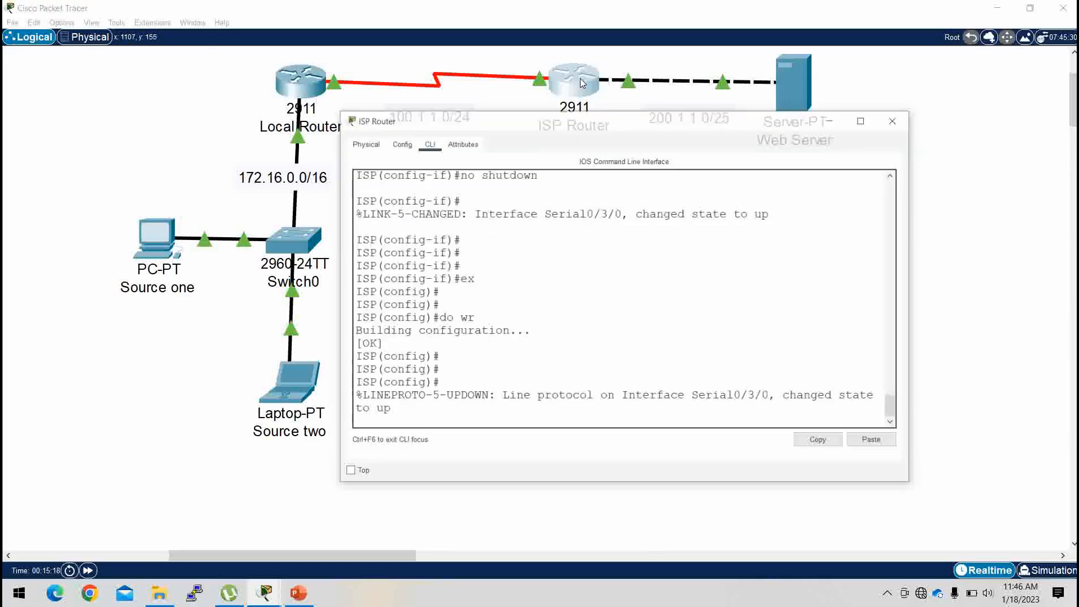
key("Return")
key("Return")
key("Return")
key("Return")
key("Return")
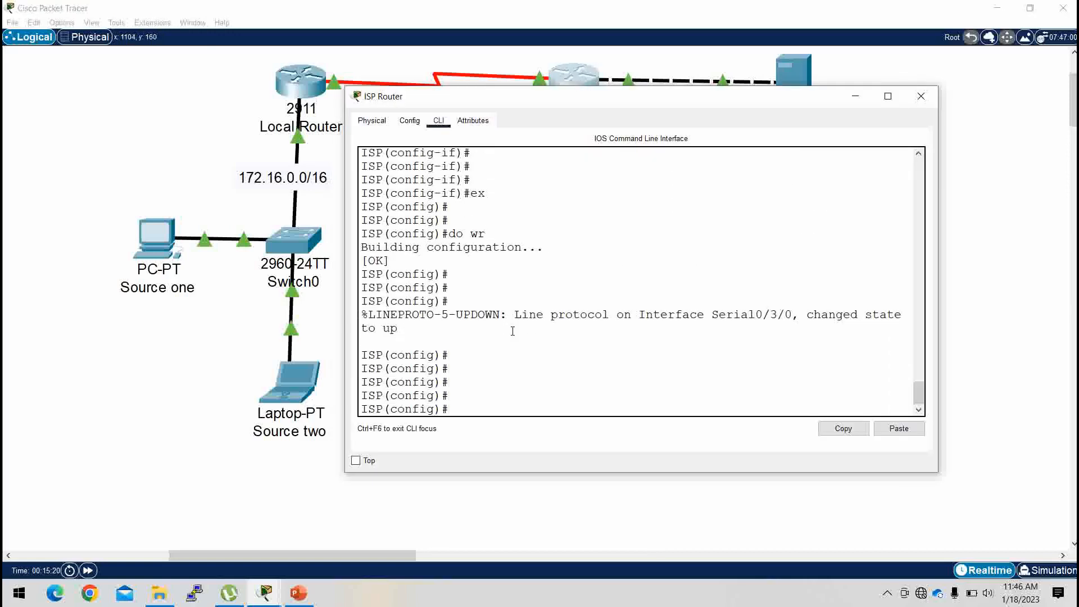
type("ip route 100.1.1.0 255.25")
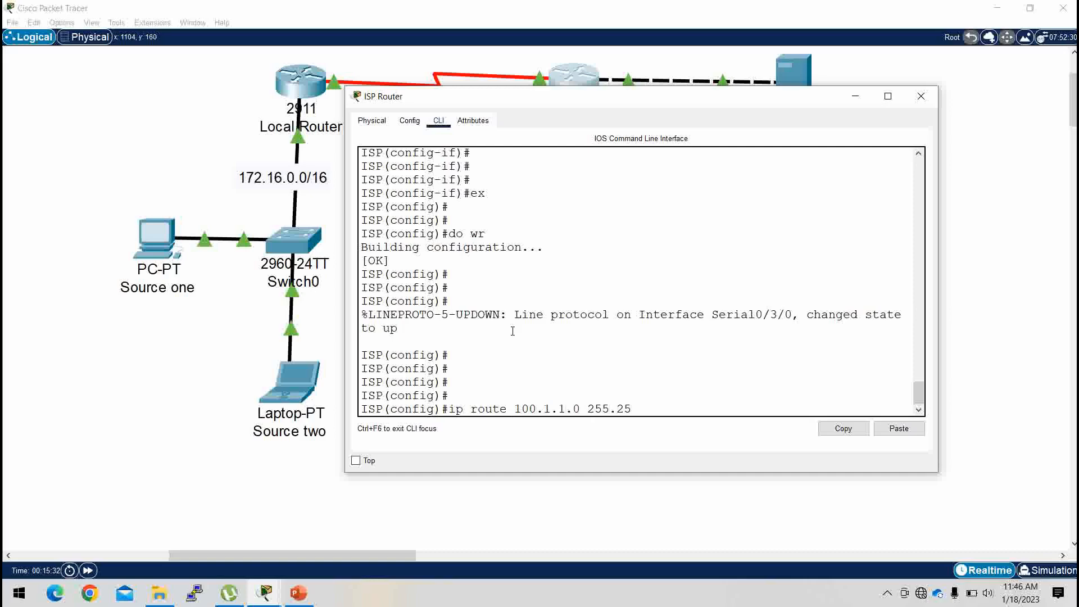
type("5.255.0 100.1.1.1")
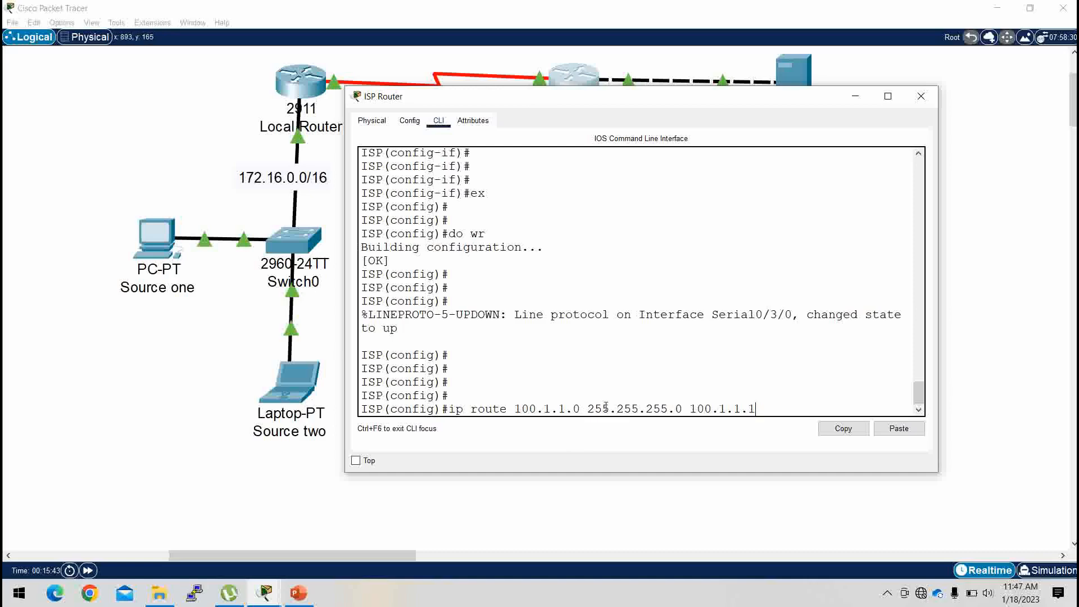
key("Return")
key("Return")
key("Return")
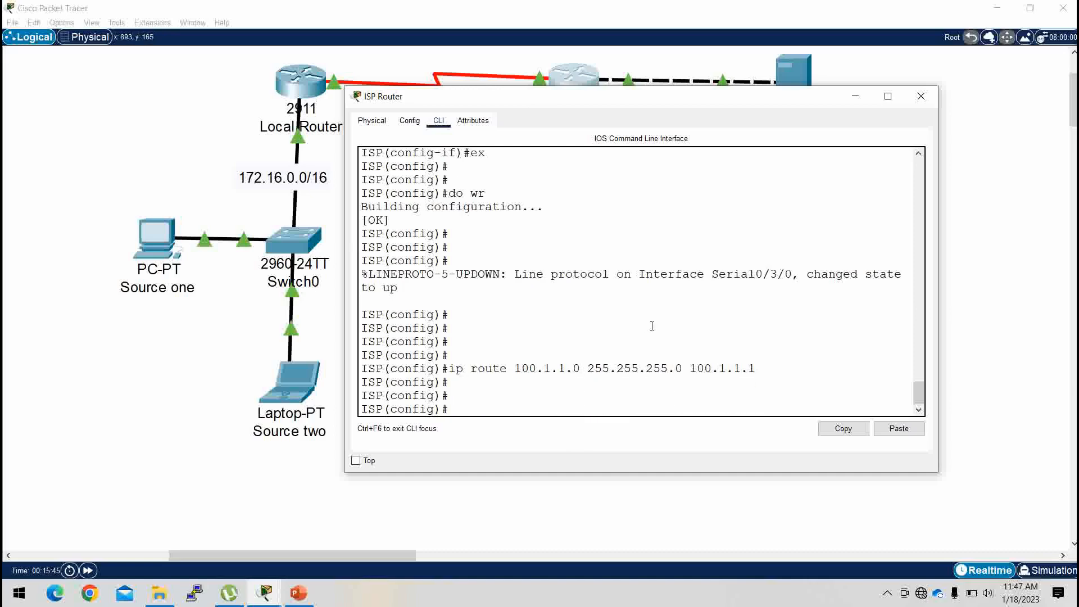
left_click(856, 96)
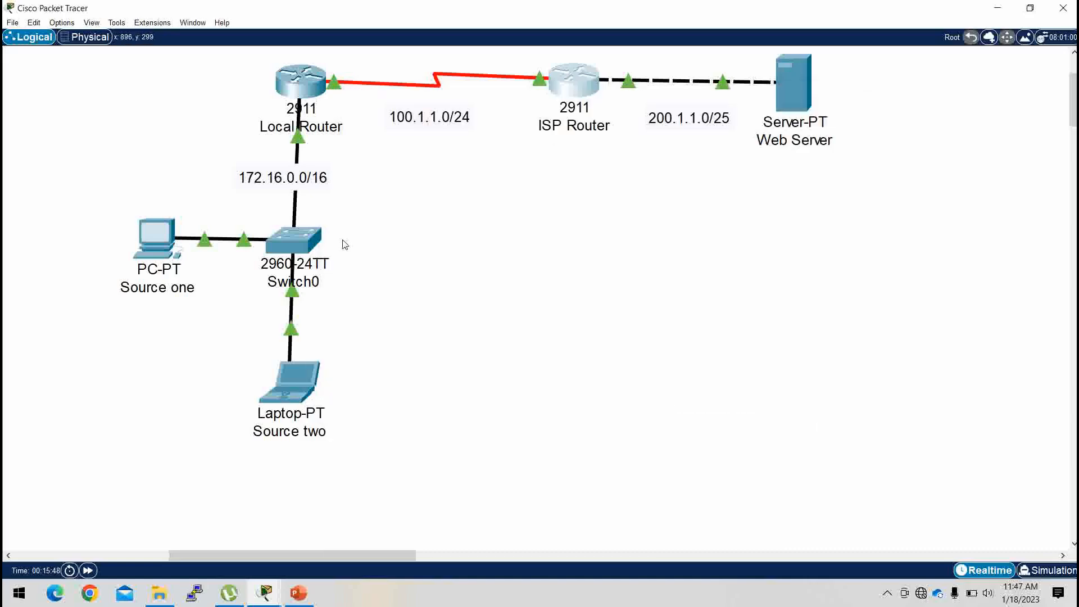
Show the Local Router's IP routing table and examine its static default route entry.
left_click(313, 91)
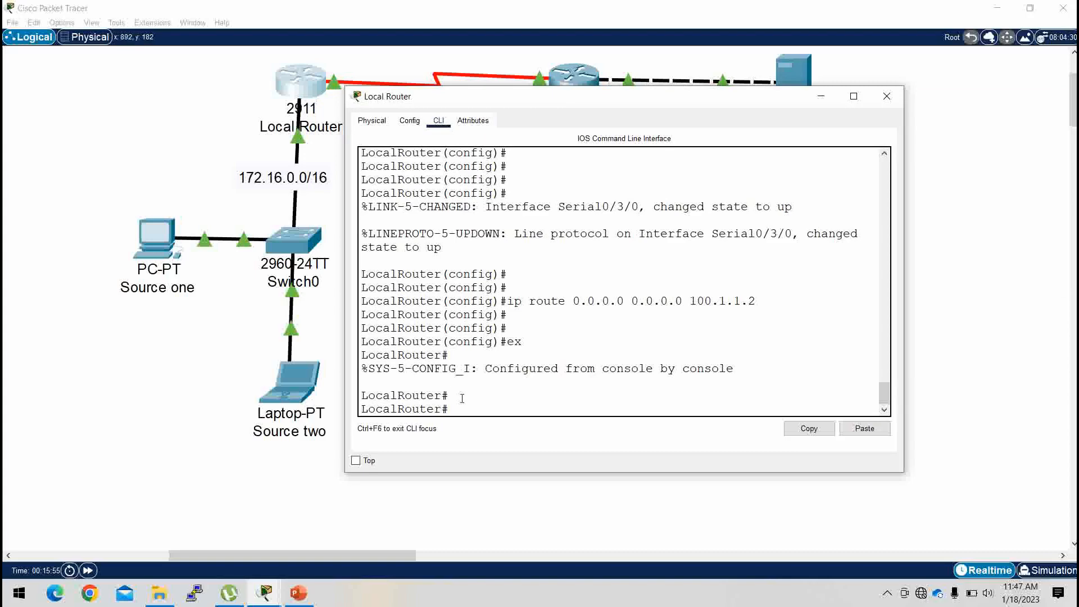
key("Return")
key("Return")
type("sh")
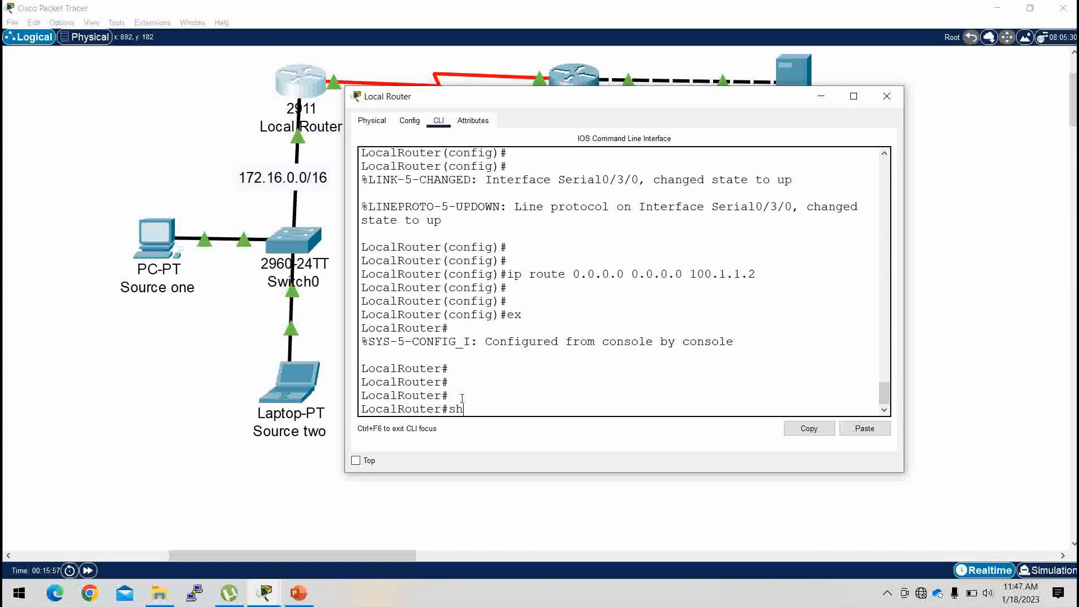
type(" ip route")
key("Return")
key("Return")
key("Return")
left_click_drag(611, 355, 343, 360)
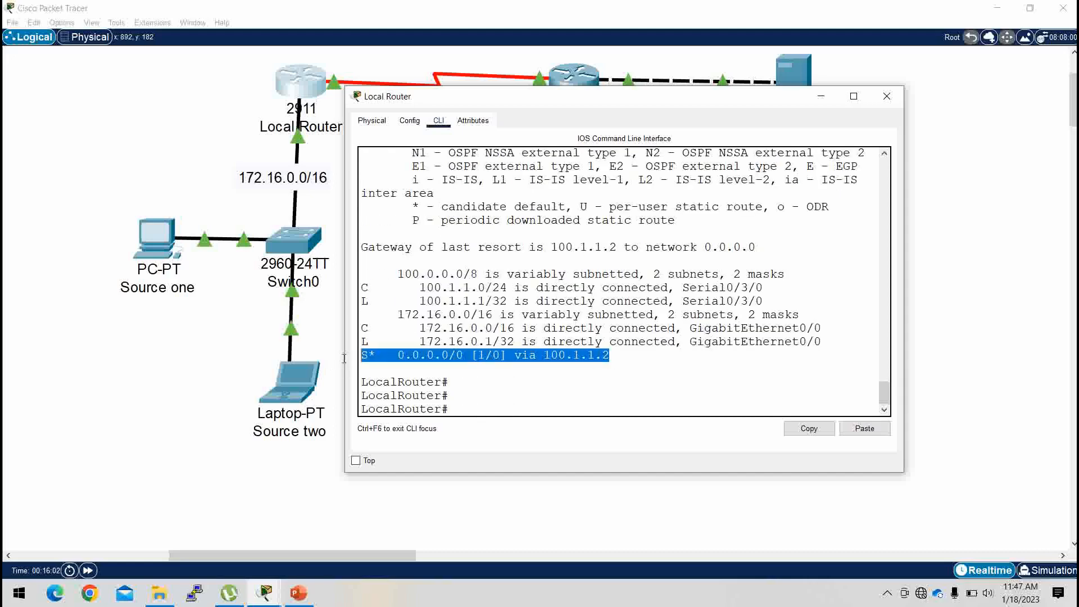
left_click(826, 101)
Enter global configuration mode on the Local Router.
left_click(307, 84)
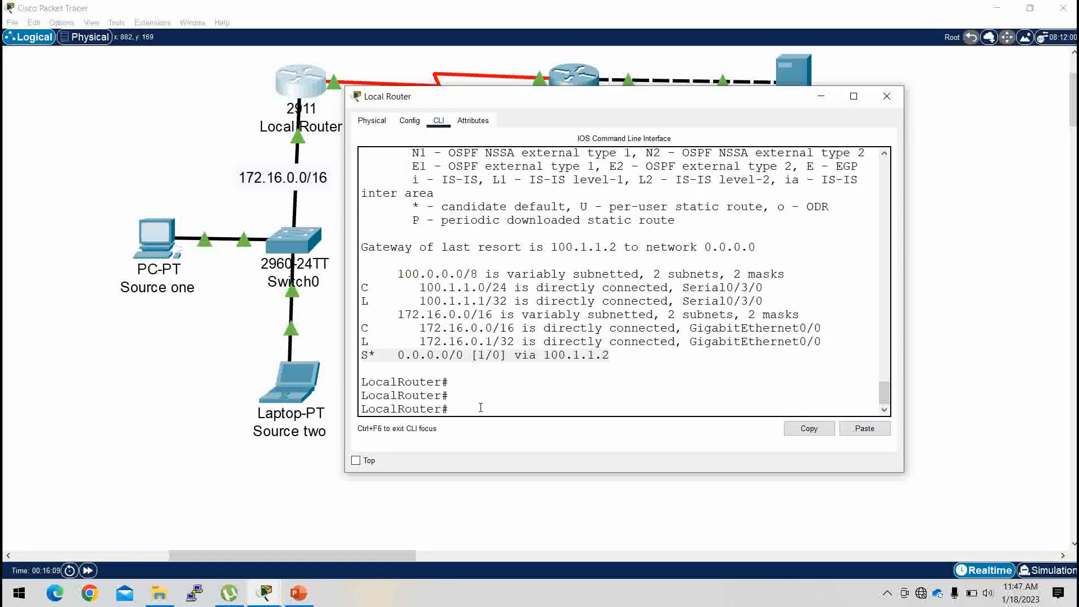
left_click(469, 406)
type("conf t")
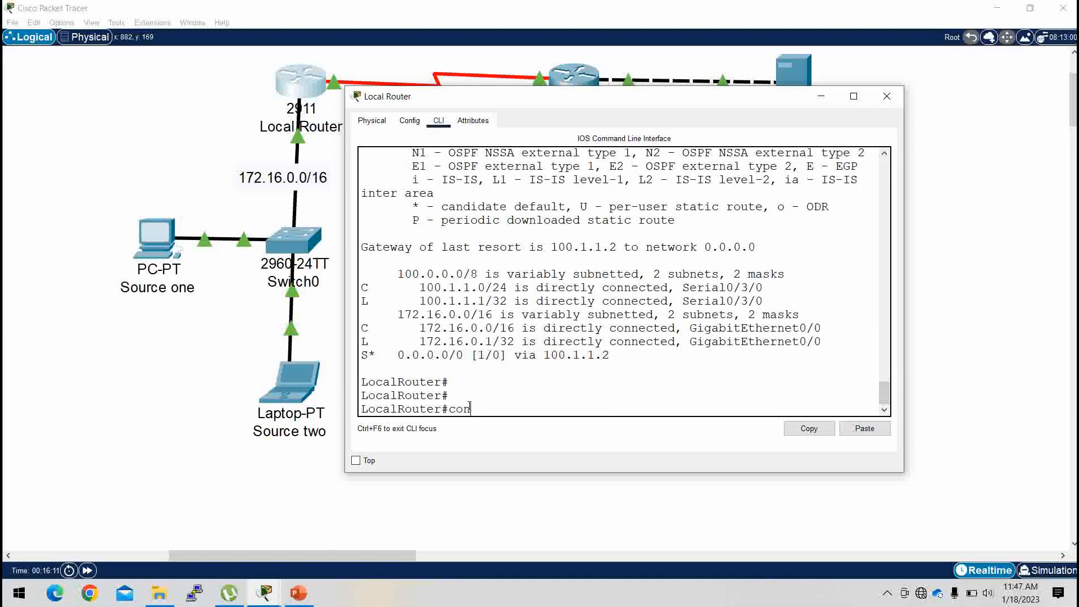
key("Return")
key("Return")
key("Return")
Begin an access-list 10 entry that permits the network 172.16.0.0, leaving the command open for its mask.
type("alRouter(config)#a")
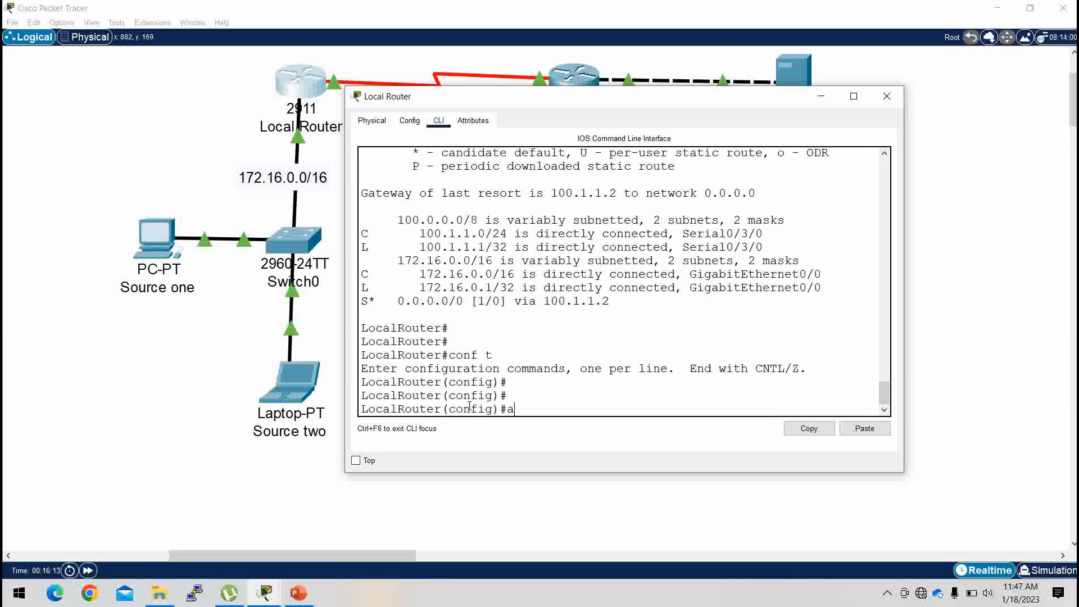
type("c")
key("Tab")
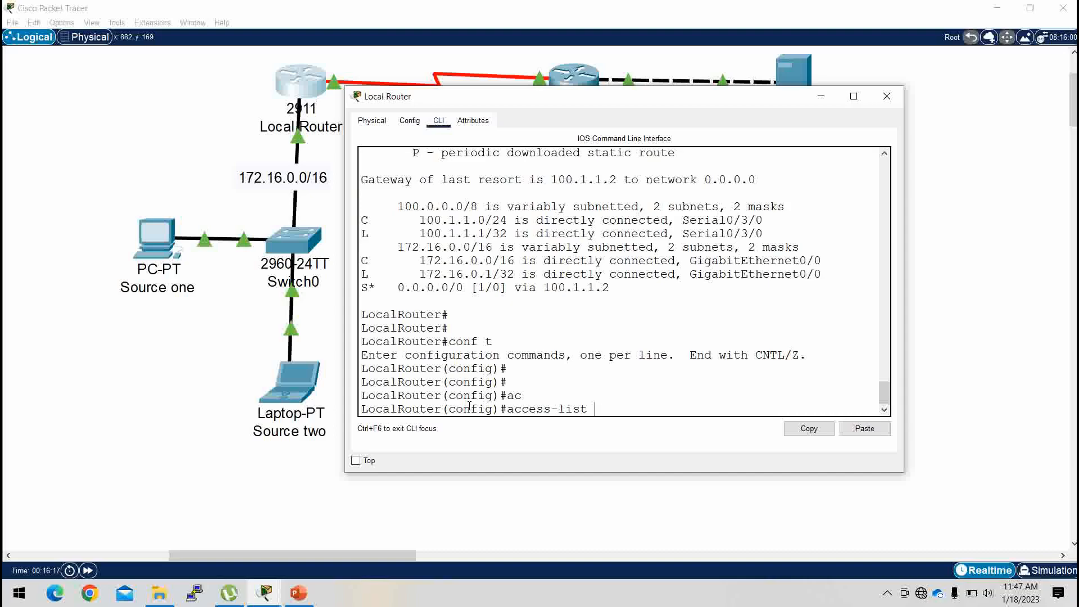
type("0 per")
key("Tab")
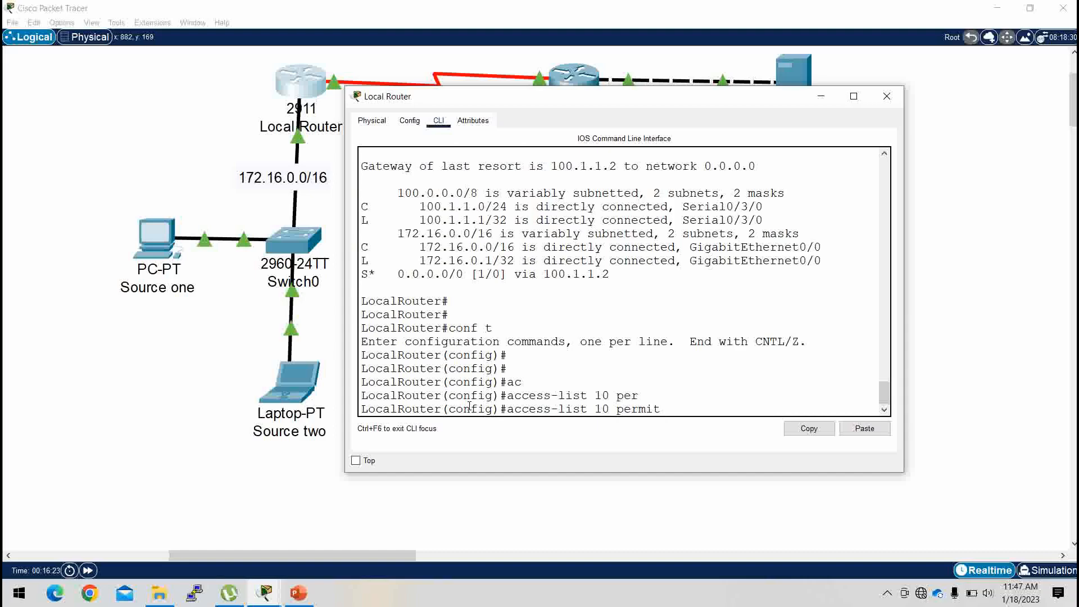
type("172.16")
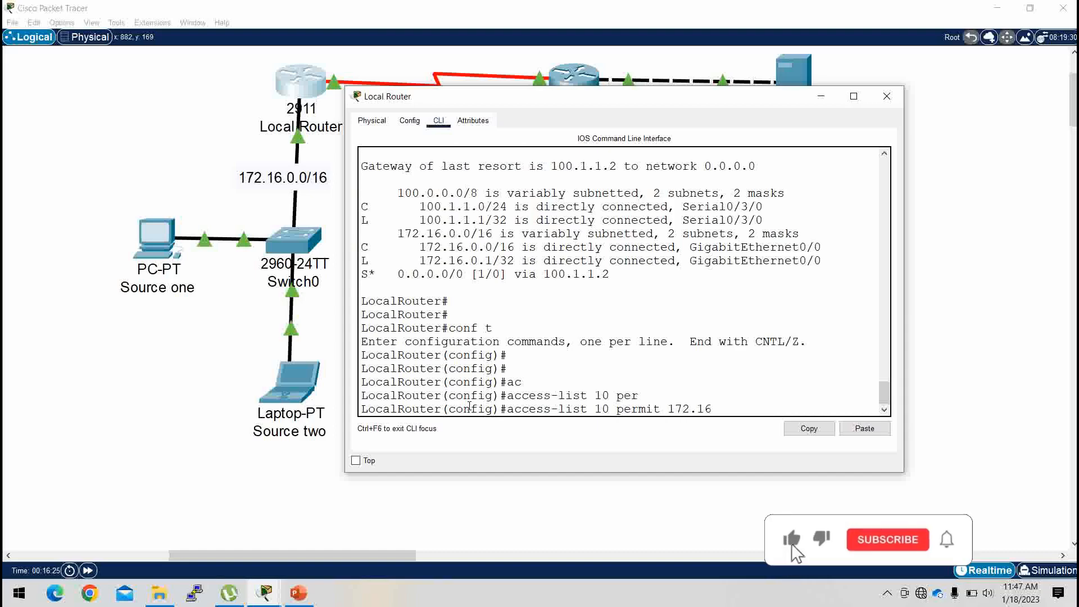
type(".0.0 ")
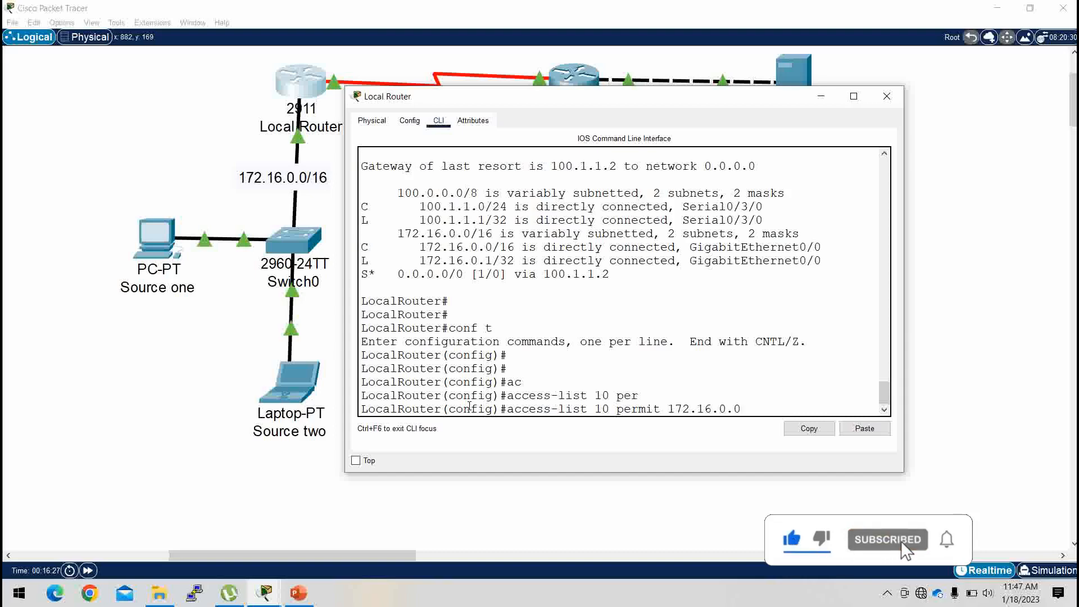
type("255.255")
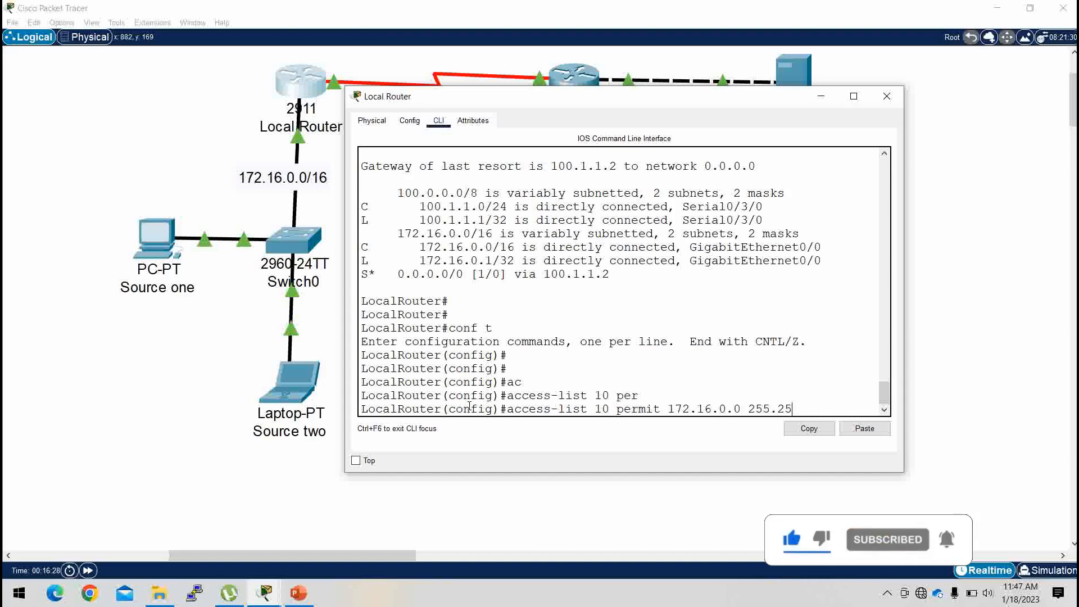
key("BackSpace")
key("BackSpace")
key("BackSpace")
key("BackSpace")
key("BackSpace")
key("BackSpace")
key("BackSpace")
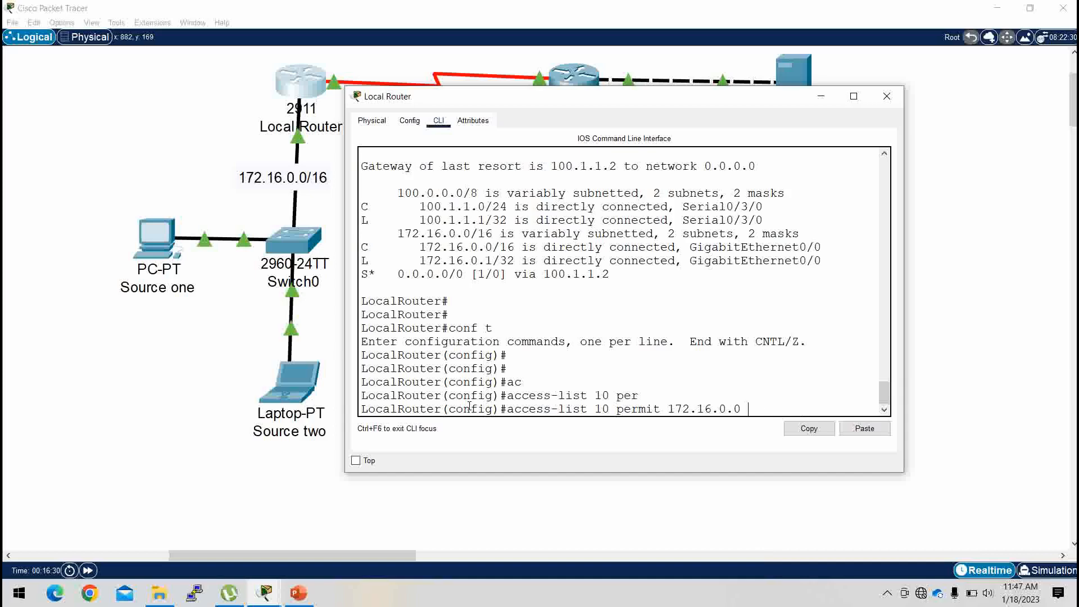
Query the expected mask parameter and complete the access-list 10 entry with wildcard mask 0.0.255.255.
type("?")
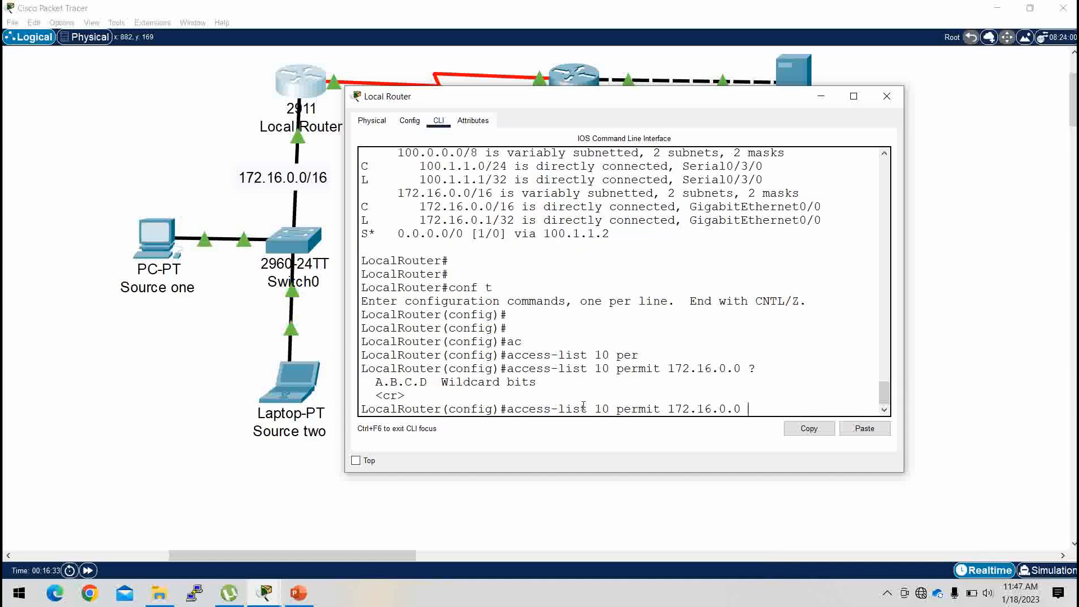
type("0.0.255.255")
key("Return")
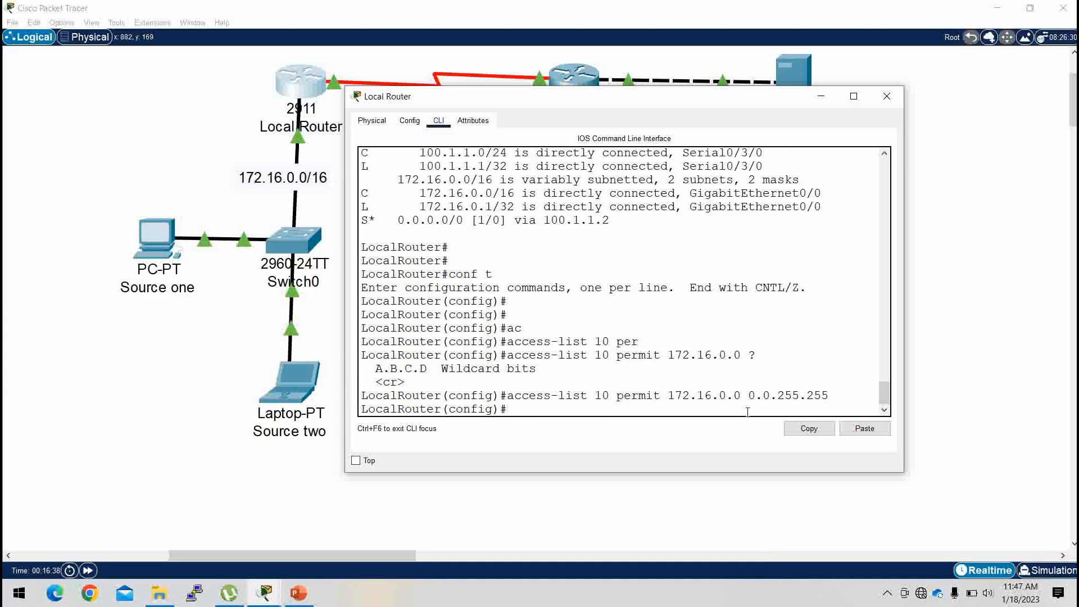
Start the NAT rule on the Local Router as "ip nat inside source list".
type("ip nat is")
key("Tab")
key("BackSpace")
type("n")
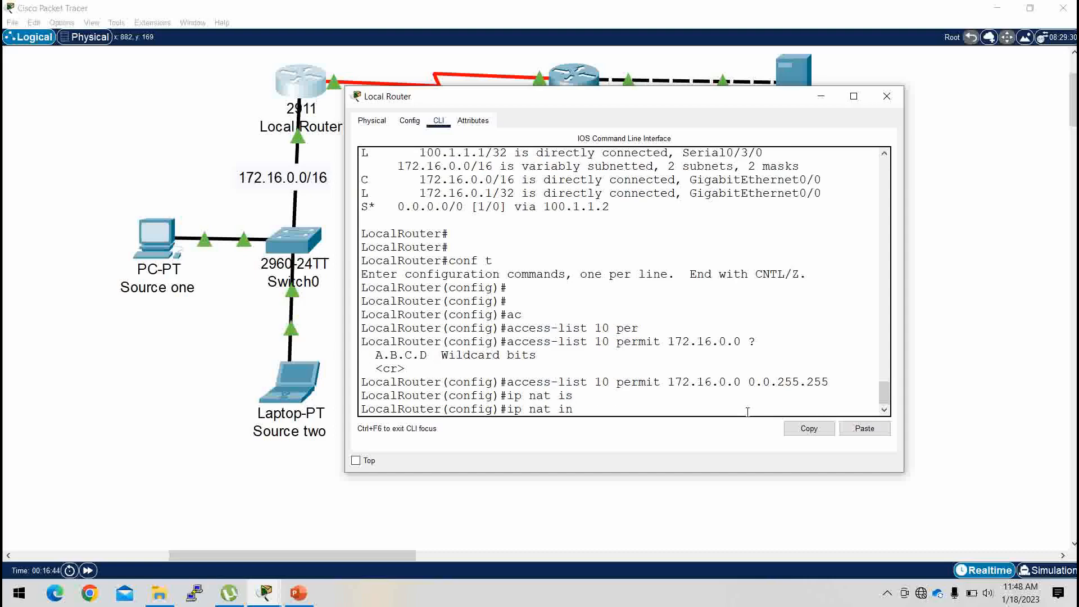
type("s")
key("Tab")
type("so")
key("Tab")
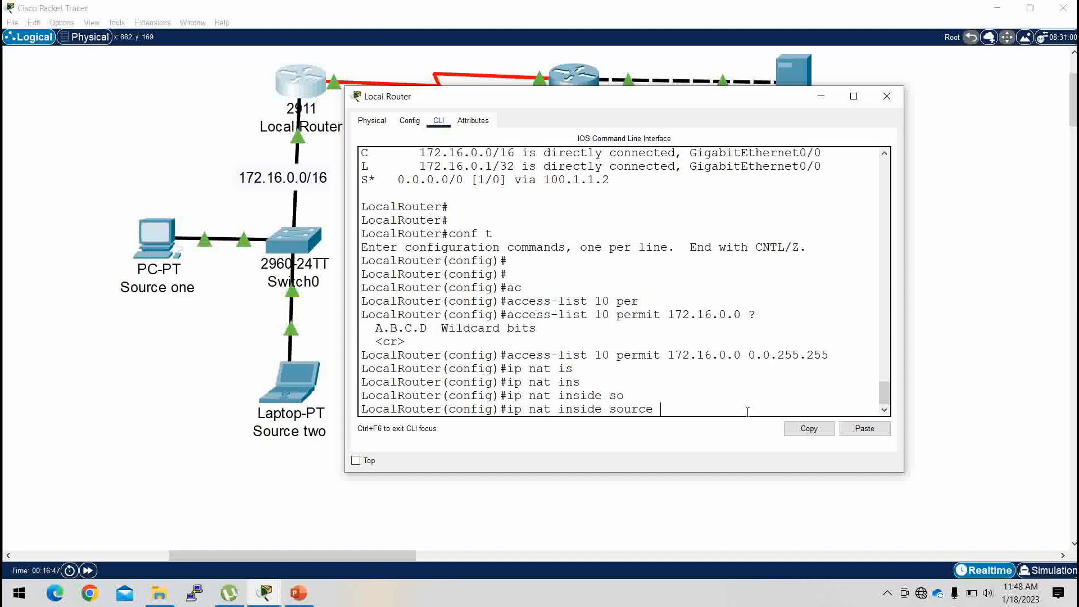
type("lis")
key("Tab")
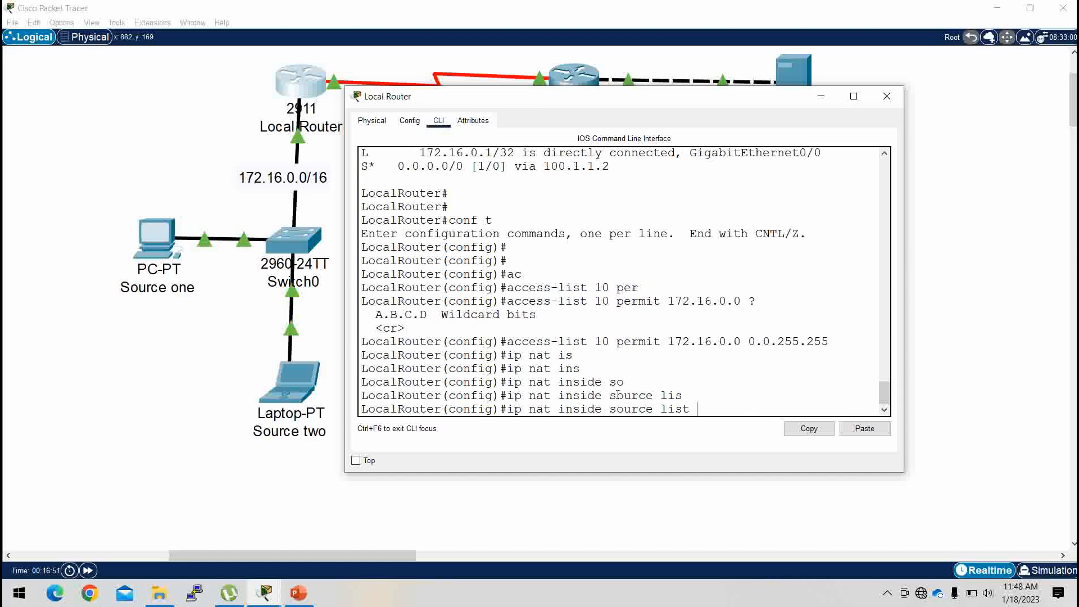
Reference access list 10 in the NAT rule and query the options that can follow it, noting the interface keyword.
double_click(600, 301)
left_click(687, 410)
type("10")
key("BackSpace")
key("BackSpace")
key("BackSpace")
key("BackSpace")
type("10 ?")
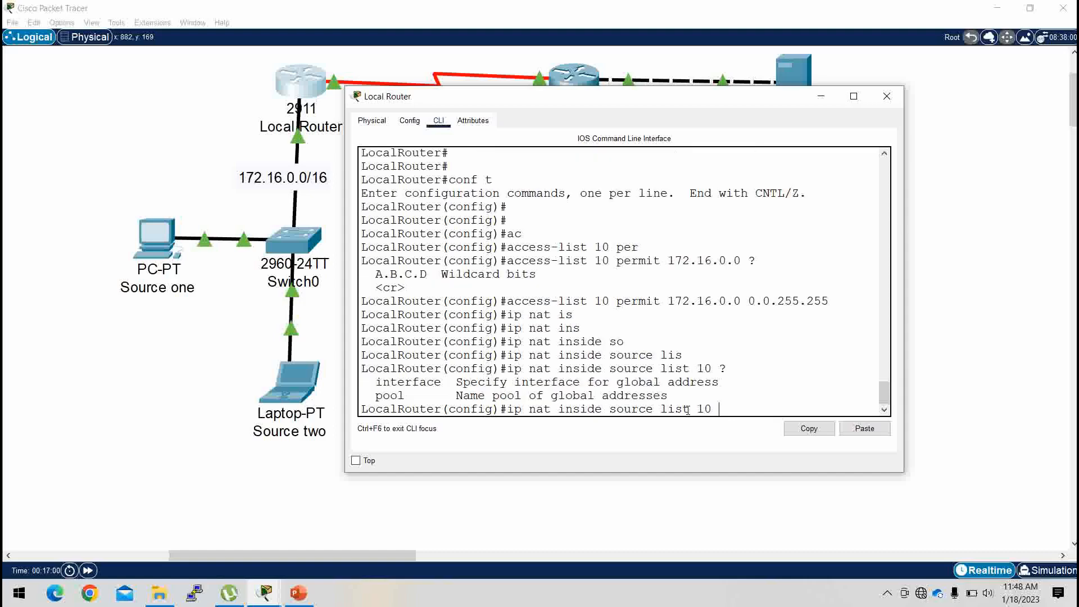
double_click(410, 381)
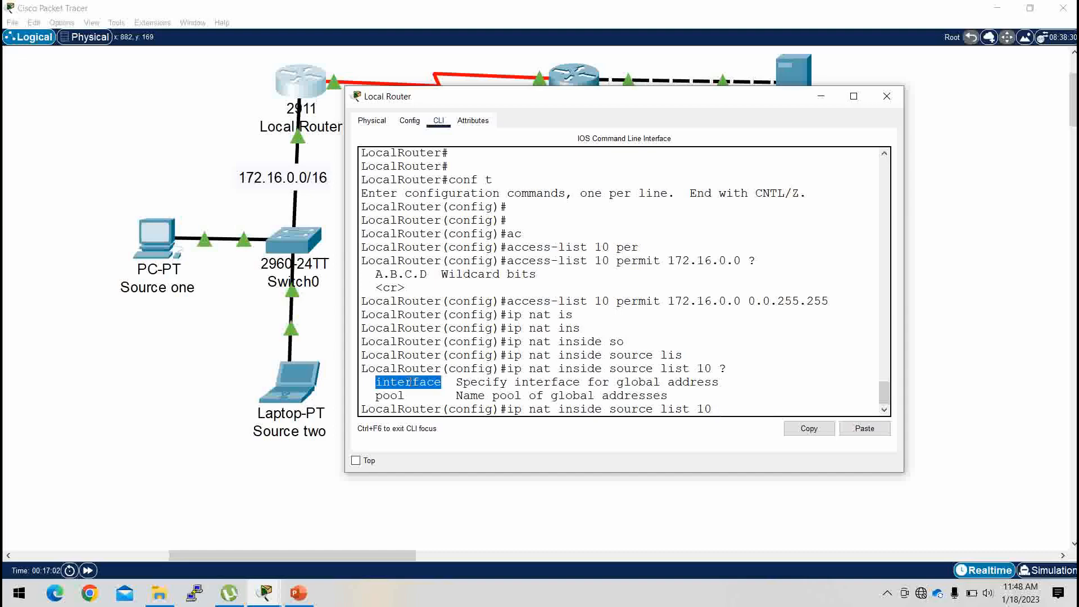
left_click(717, 410)
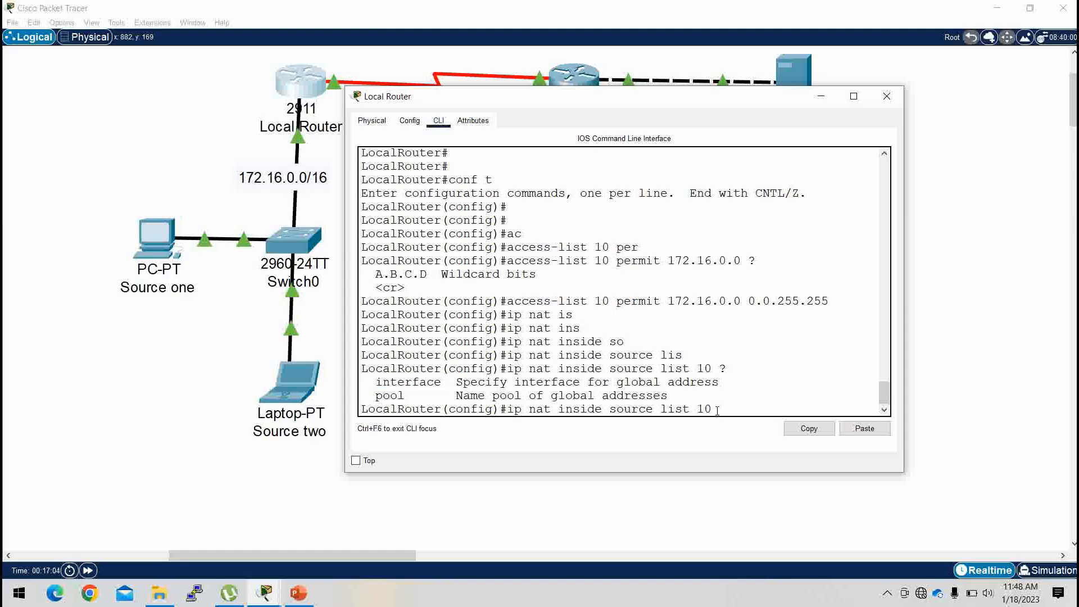
Look up the Local Router's ISP-facing port in the topology, extend the NAT rule with interface se0/3/0 and query its remaining options.
left_click(816, 101)
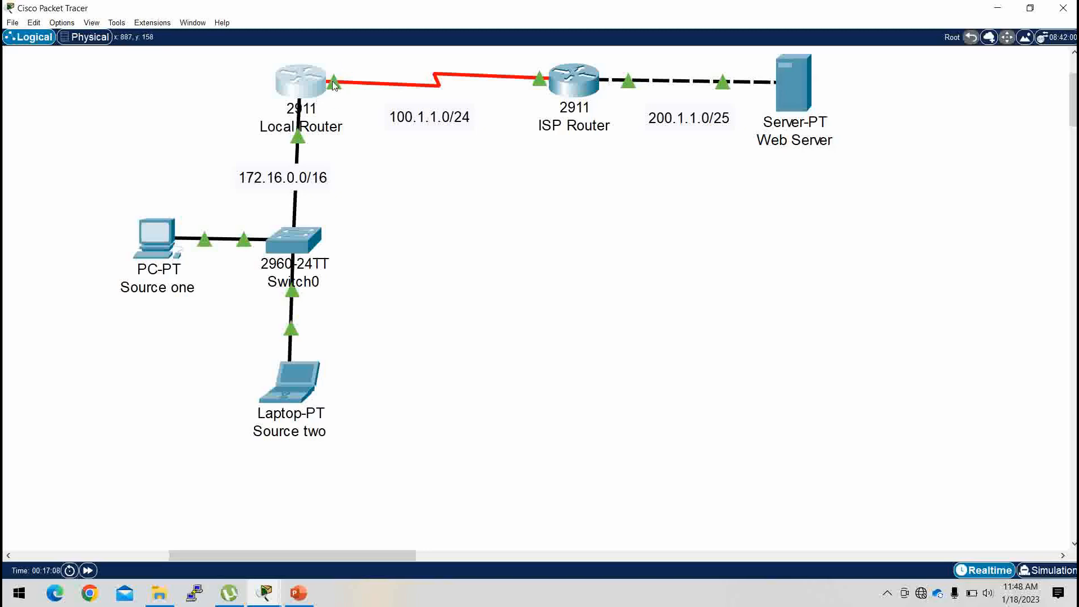
mouse_move(334, 85)
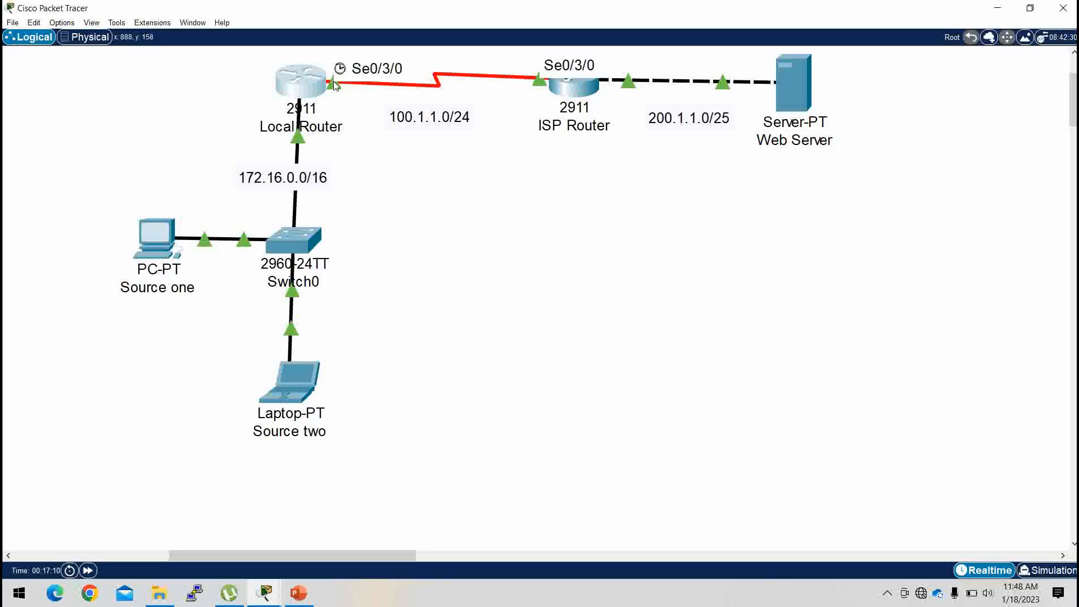
left_click(313, 86)
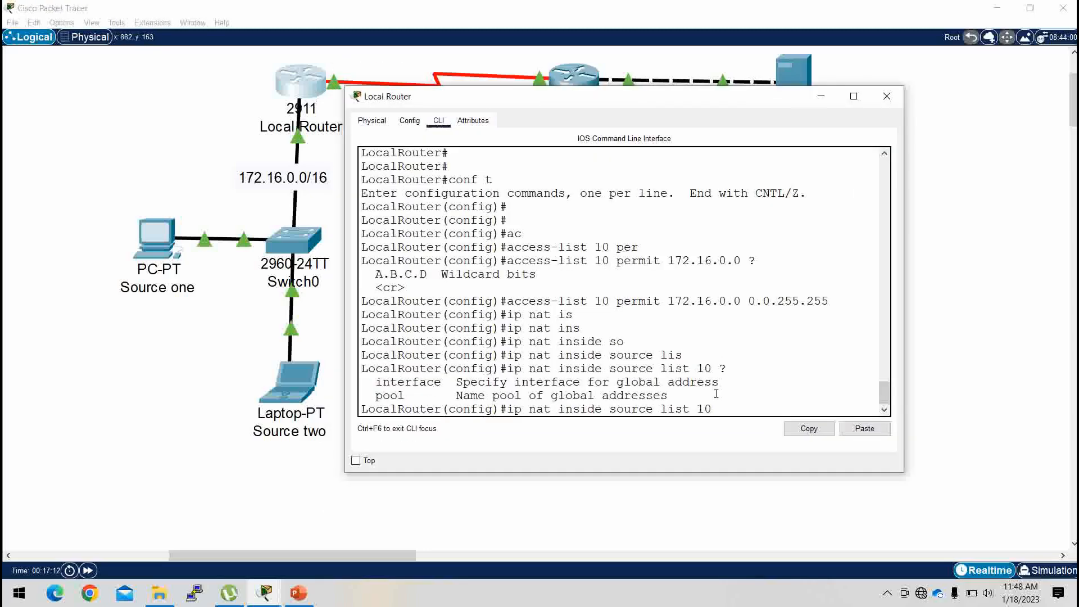
type("ins")
key("Tab")
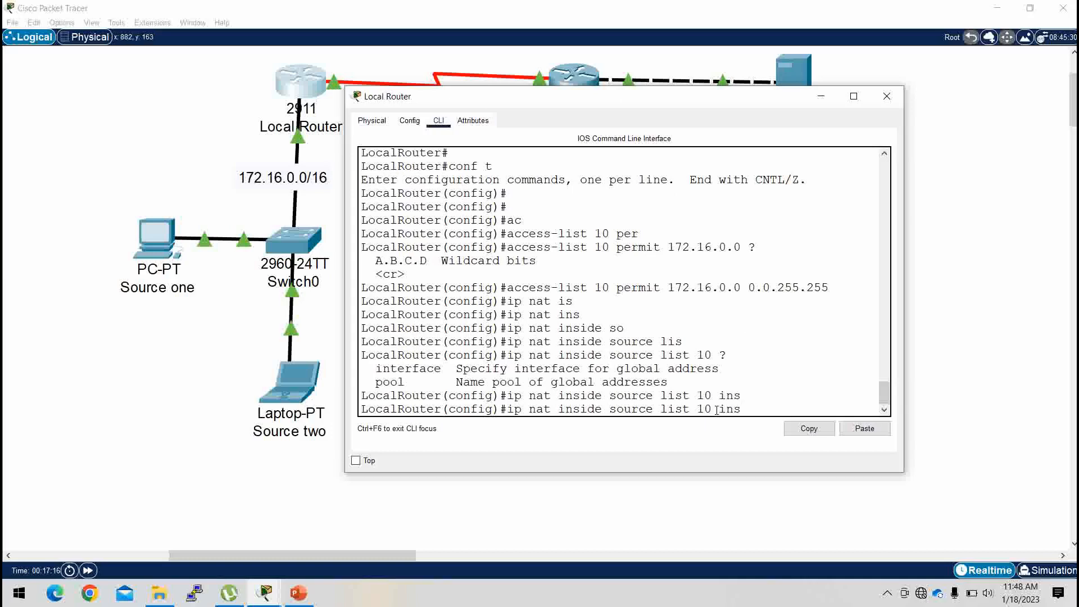
key("BackSpace")
type("t")
key("Tab")
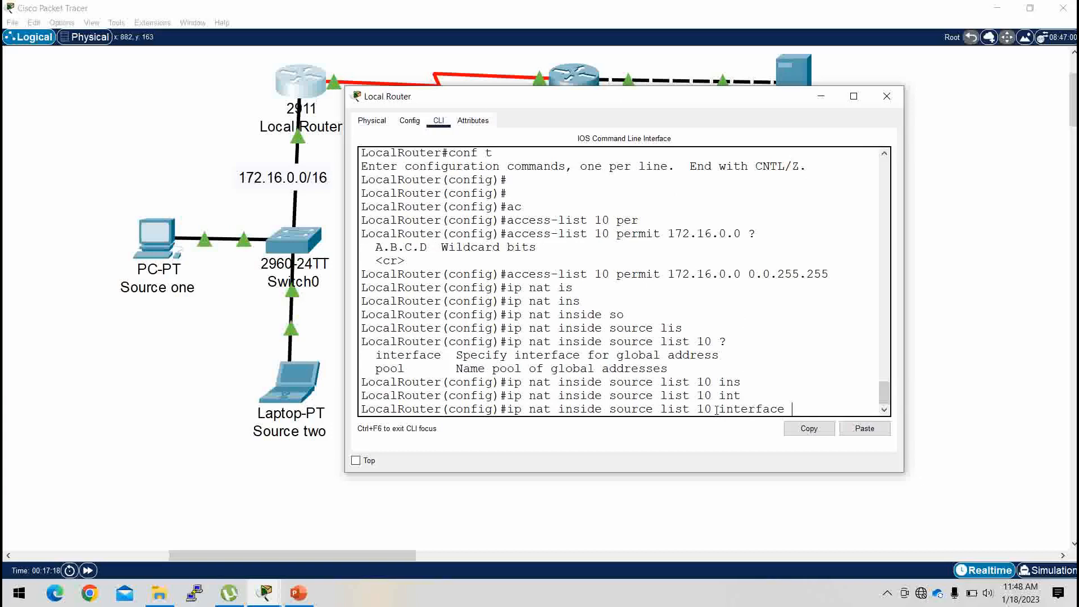
type("se0/3/0 ?")
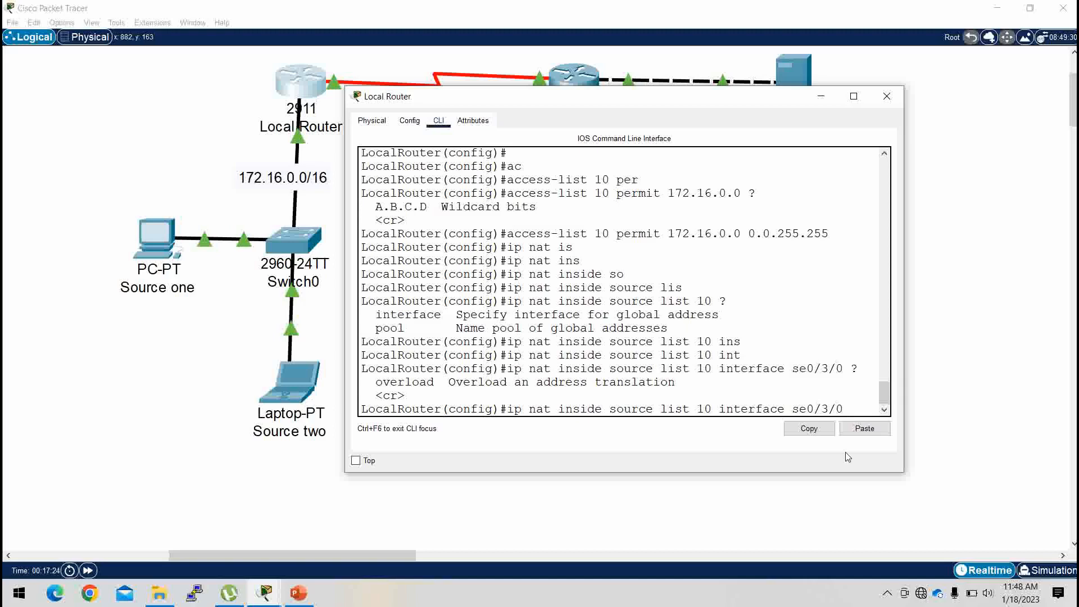
Try to finish the NAT rule for interface se0/3/0 with the overload option and submit it.
type("ver")
key("Tab")
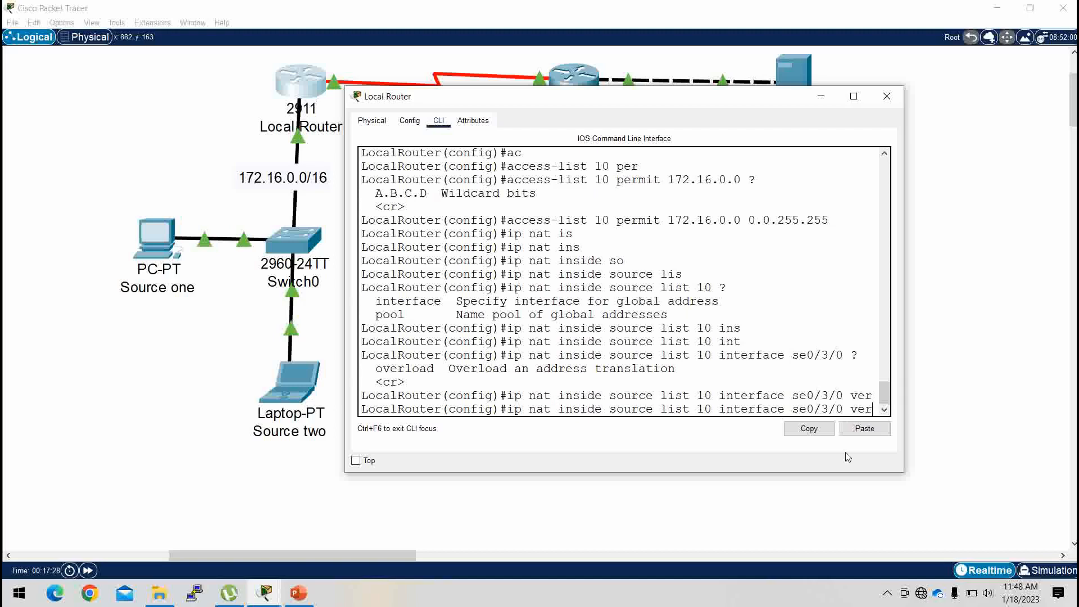
type("load")
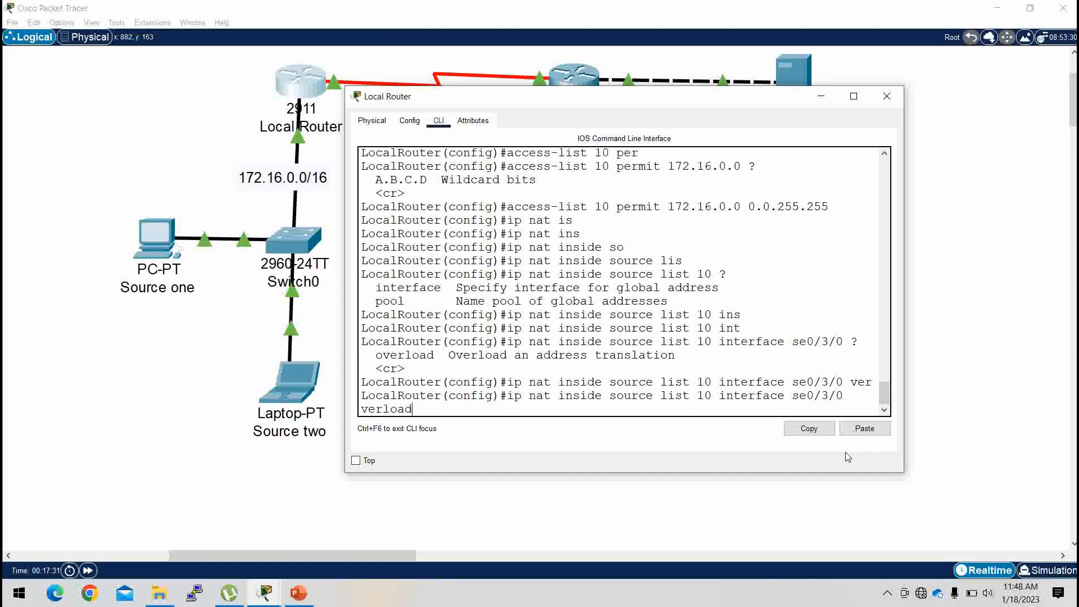
key("Return")
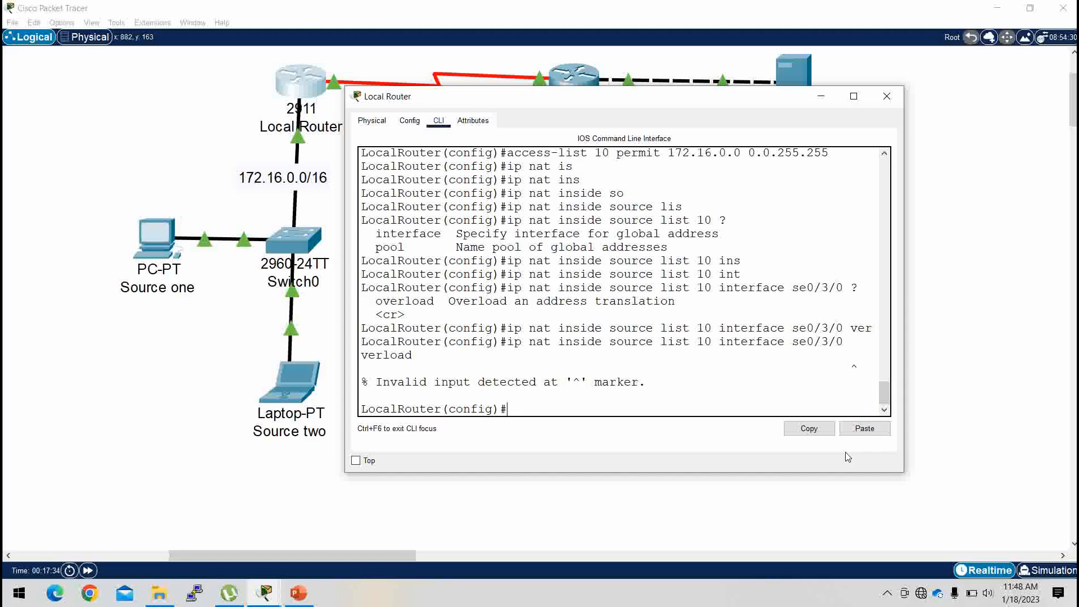
Recall the rejected NAT command, correct its last keyword and submit "ip nat inside source list 10 interface se0/3/0 overload".
key("Up")
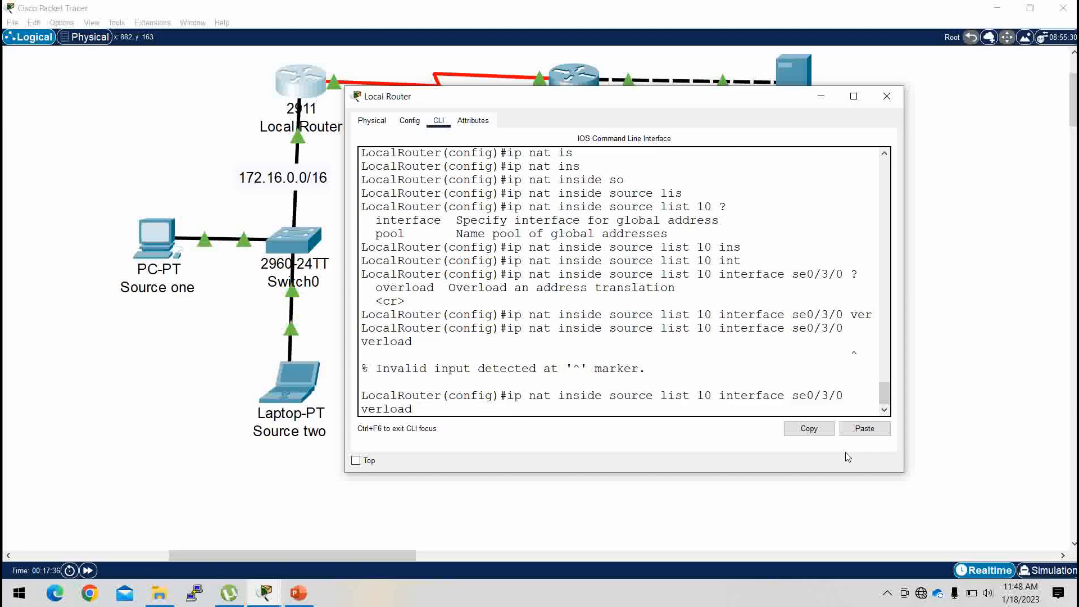
key("BackSpace")
key("BackSpace")
key("BackSpace")
key("BackSpace")
key("BackSpace")
key("BackSpace")
key("BackSpace")
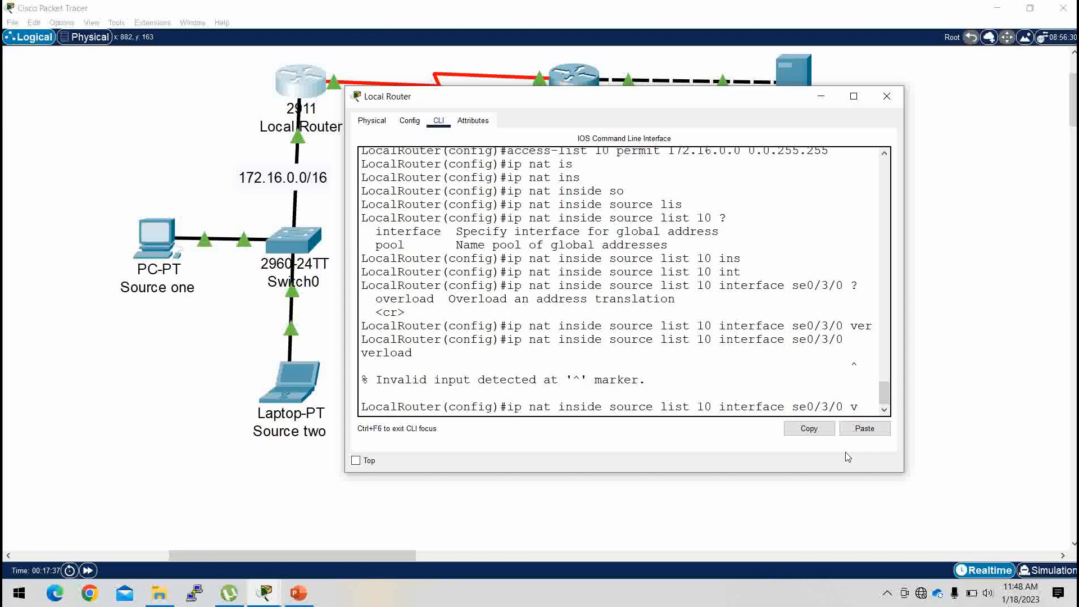
type("overlo")
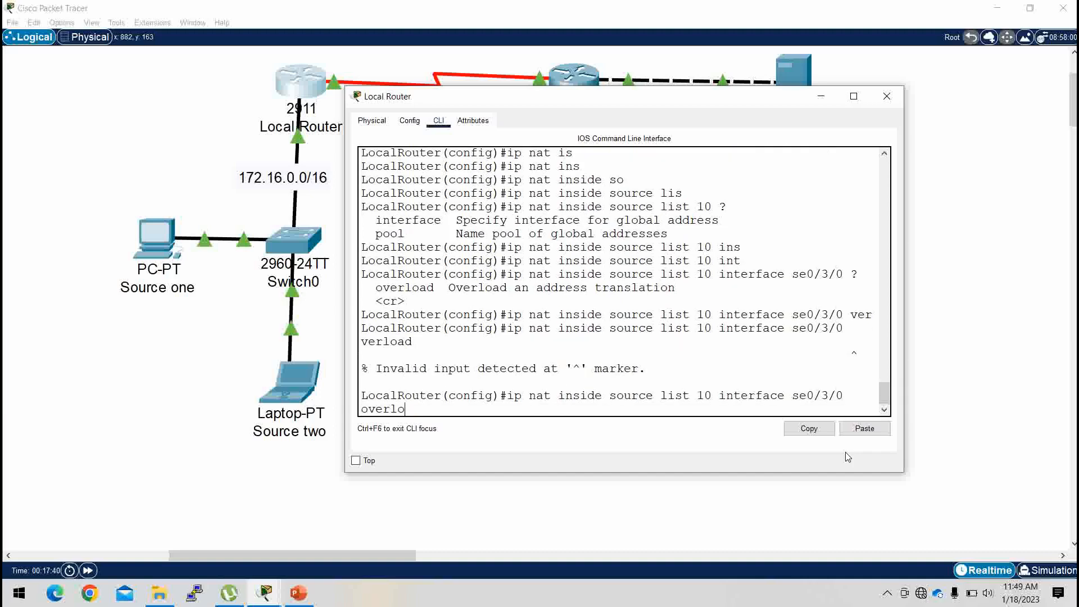
key("Tab")
key("Return")
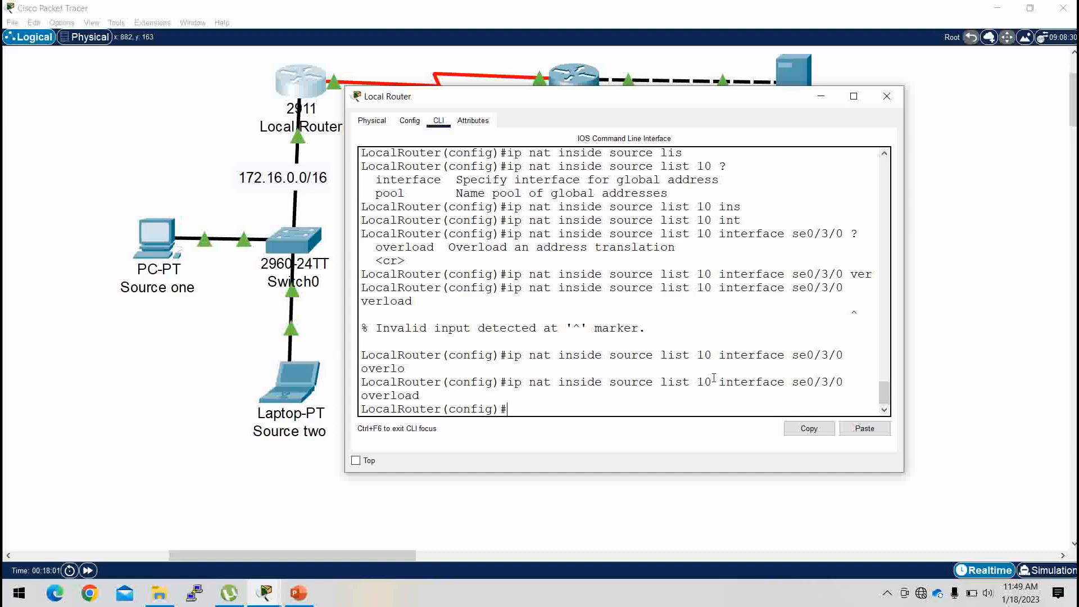
Check the Local Router's links in the topology and set its interface gi0/0 as NAT inside.
left_click(822, 97)
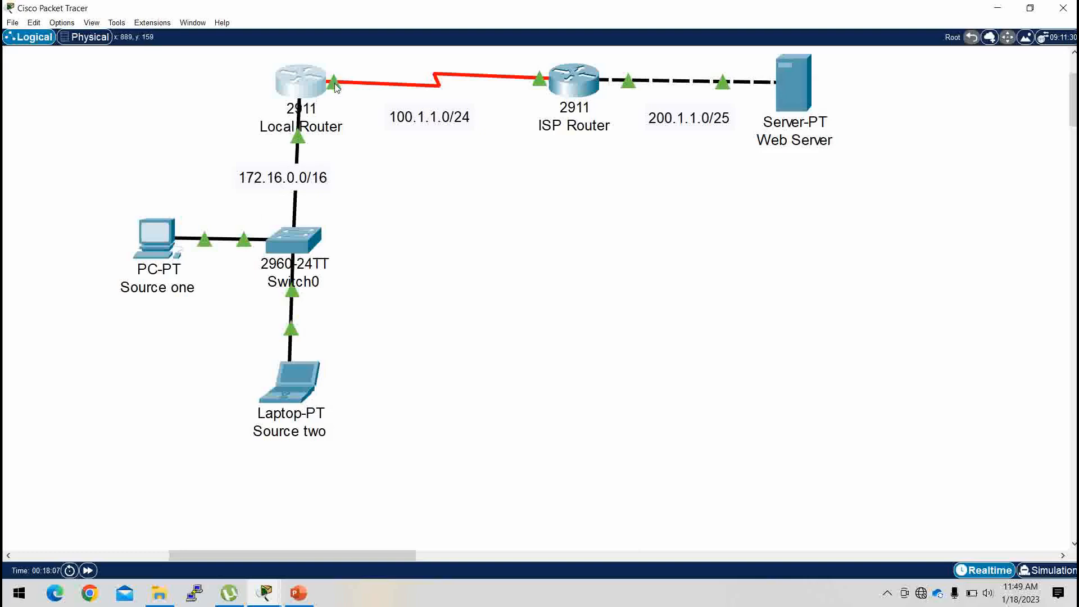
left_click(313, 82)
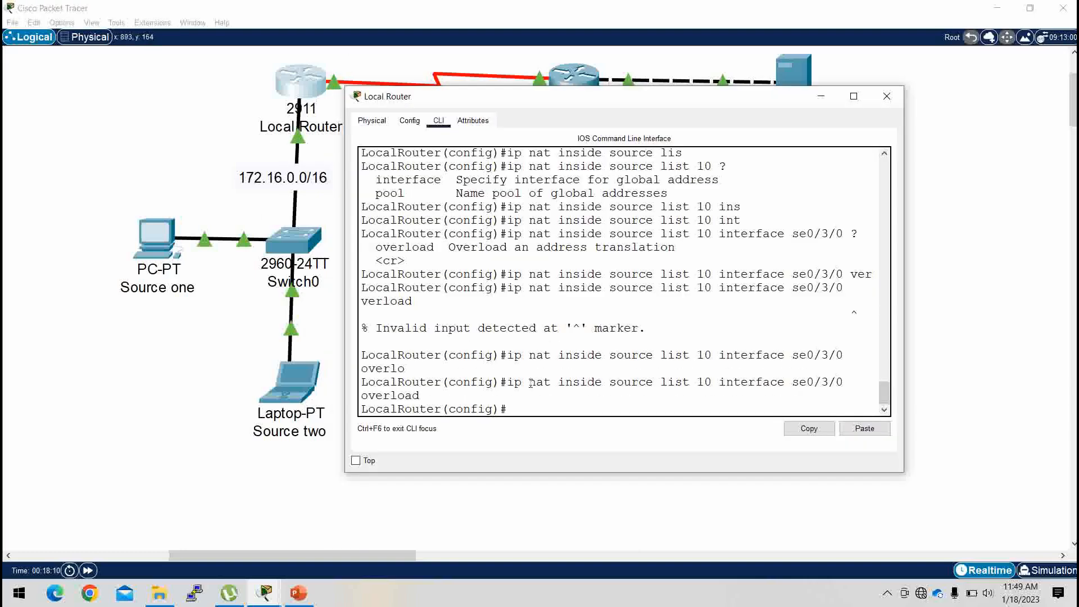
type("int gi0/0")
key("Return")
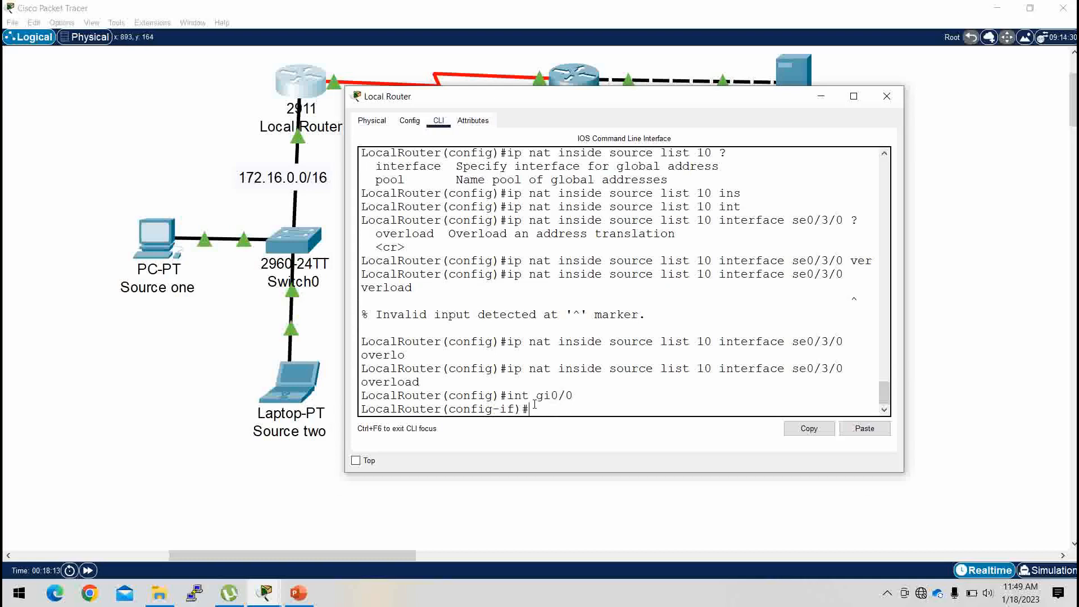
type("ip nat ins")
key("Tab")
key("Return")
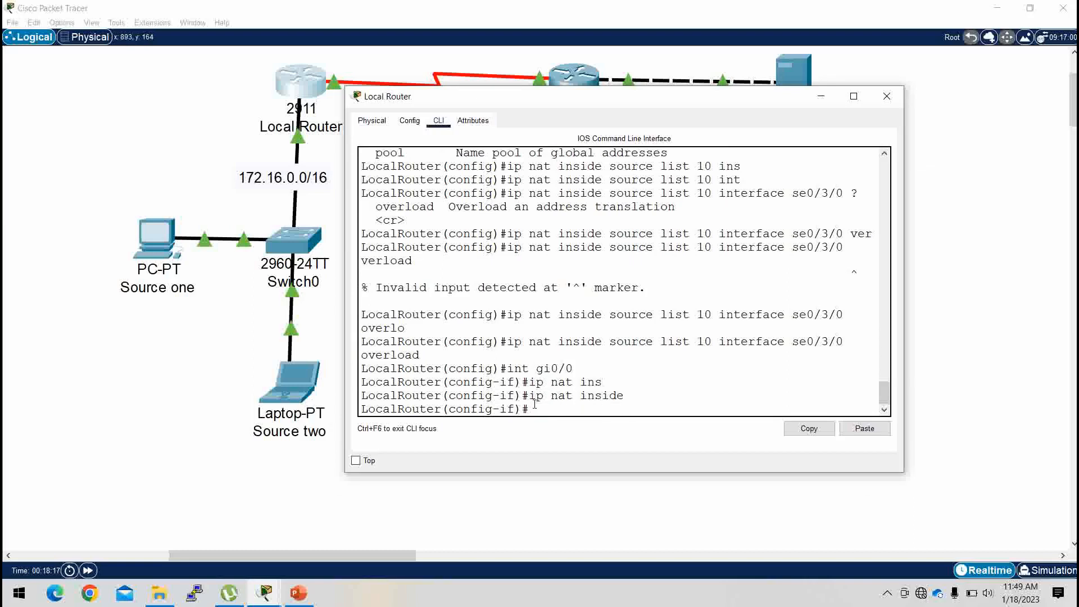
Enter configuration of the Local Router's interface se0/3/0 and set it as NAT outside.
key("Return")
key("Return")
type("int se")
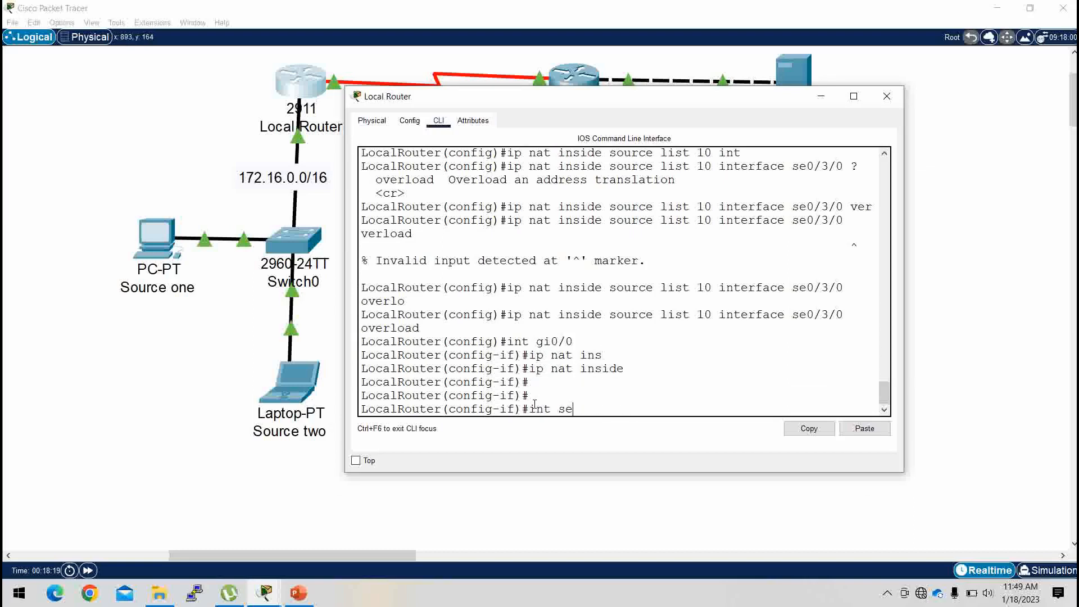
type("0/30/")
key("BackSpace")
key("BackSpace")
type("/0")
key("Return")
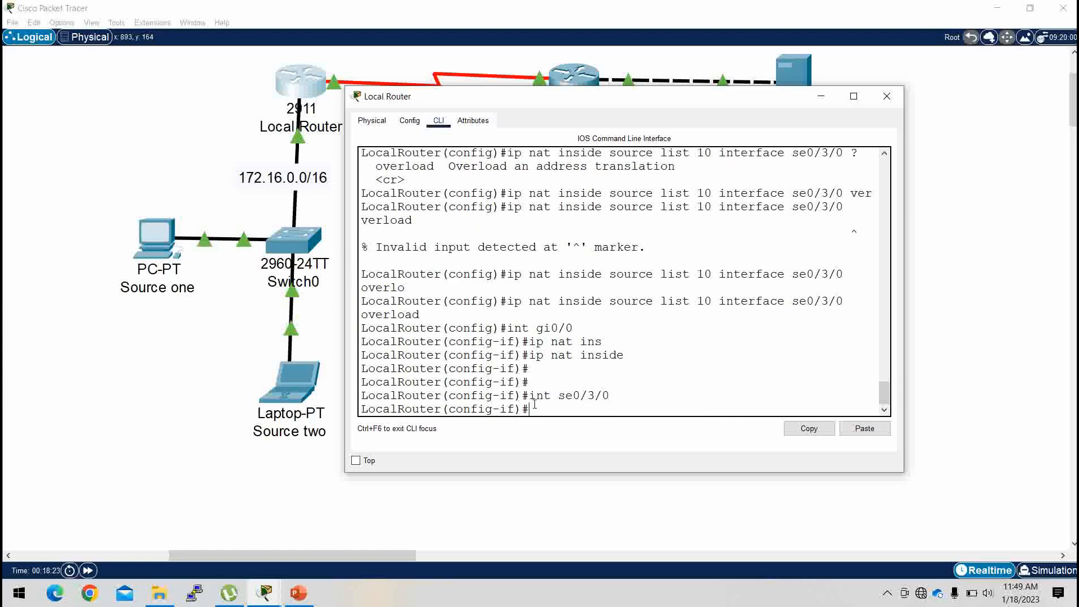
type("ip nat out")
key("Tab")
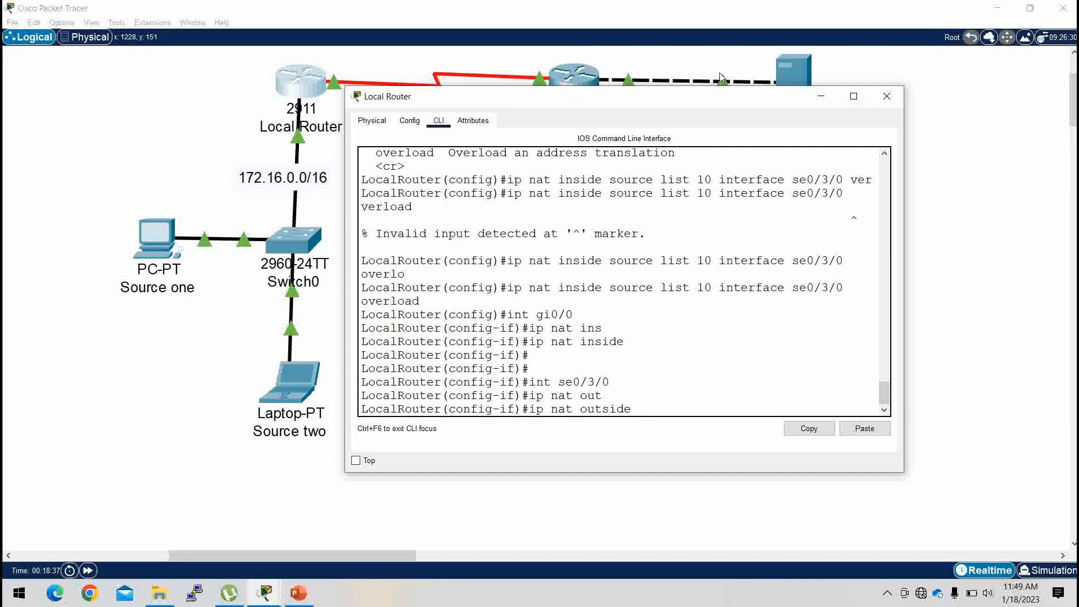
key("Return")
key("Return")
key("Return")
key("Return")
key("Return")
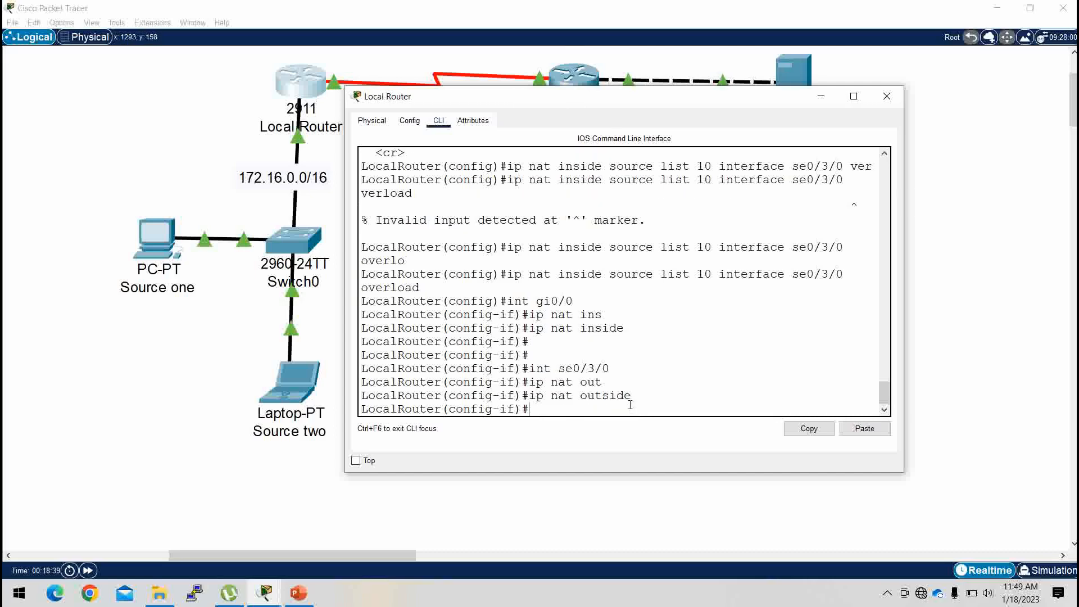
Exit interface configuration and end configuration mode to get back to the Local Router's privileged prompt.
type("ex")
key("Return")
key("Return")
key("Return")
key("Return")
key("Return")
key("Return")
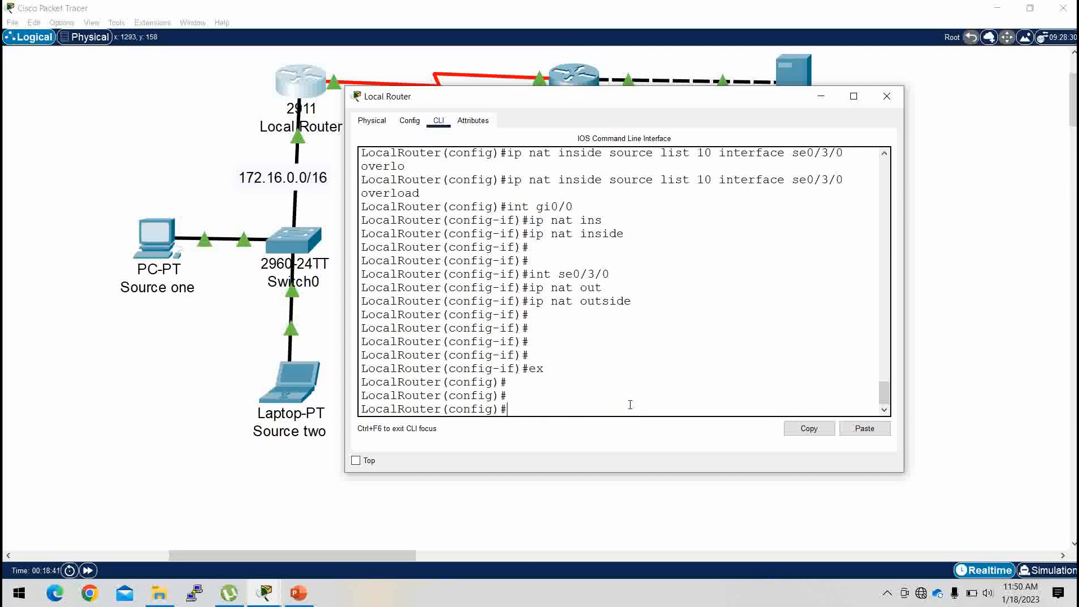
type("end")
key("Return")
key("Return")
key("Return")
key("Return")
key("Return")
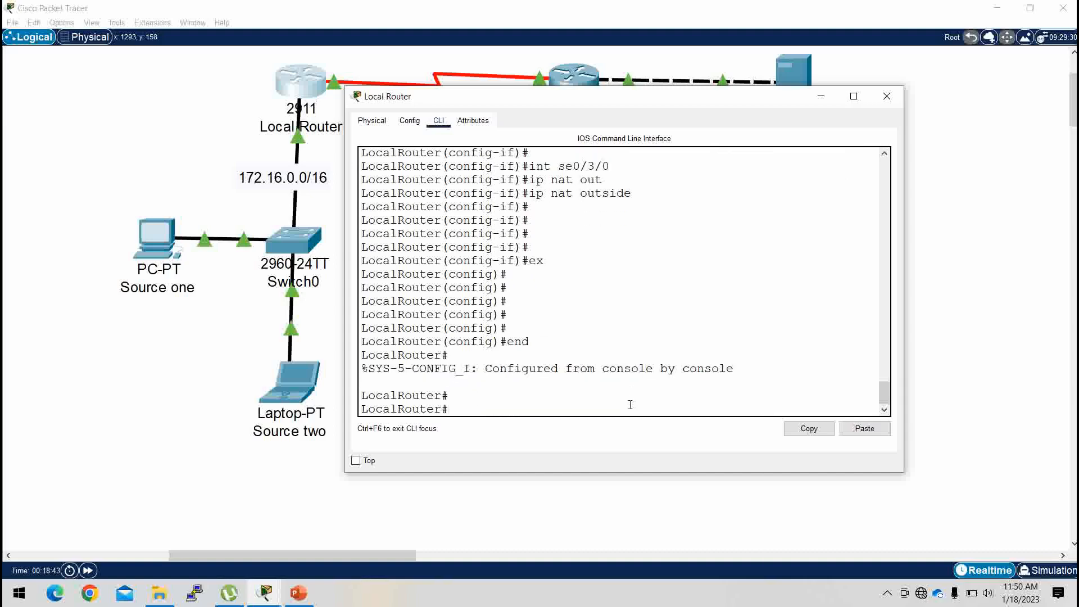
List the Local Router's NAT translations with "sh ip nat translations" and minimize its window.
type("sh ip ro")
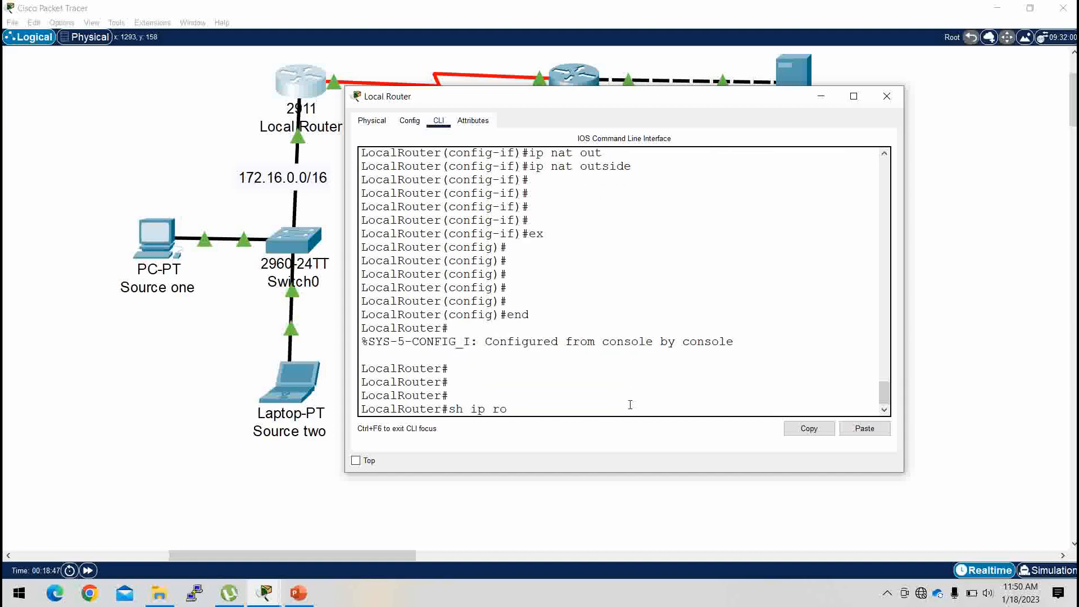
key("BackSpace")
key("BackSpace")
type("nat tr")
key("Tab")
key("Return")
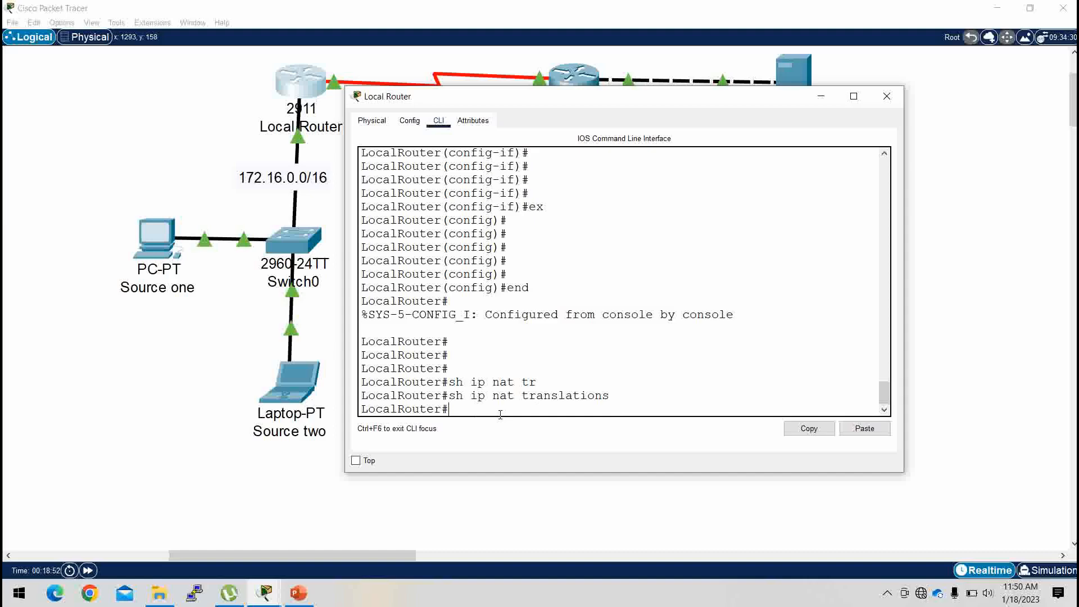
left_click(821, 96)
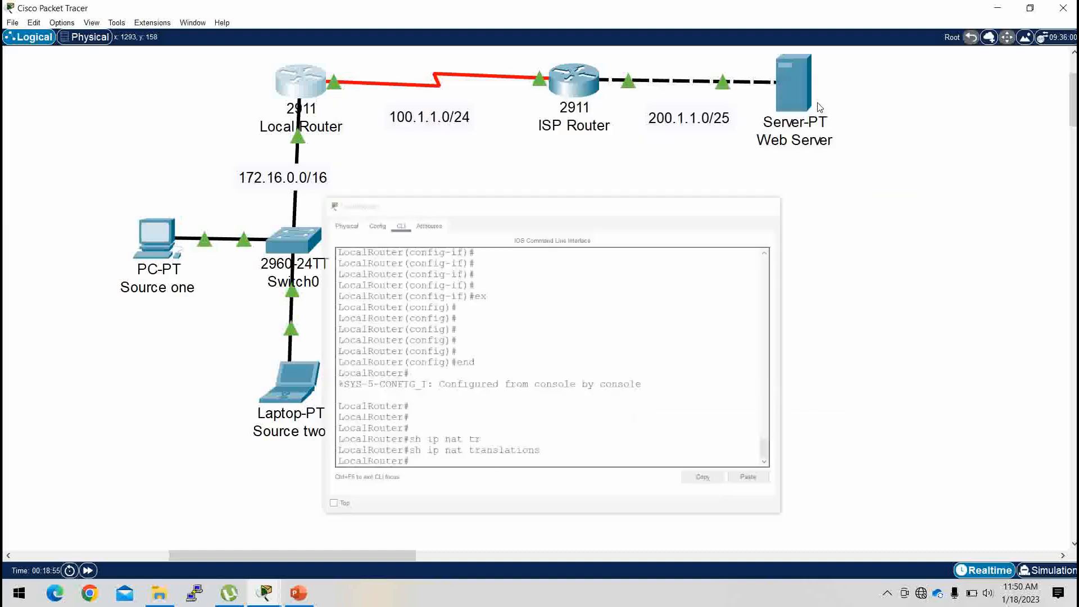
Ping the web server at 200.1.1.2 twice from Source one's command prompt and minimize its window.
left_click(157, 247)
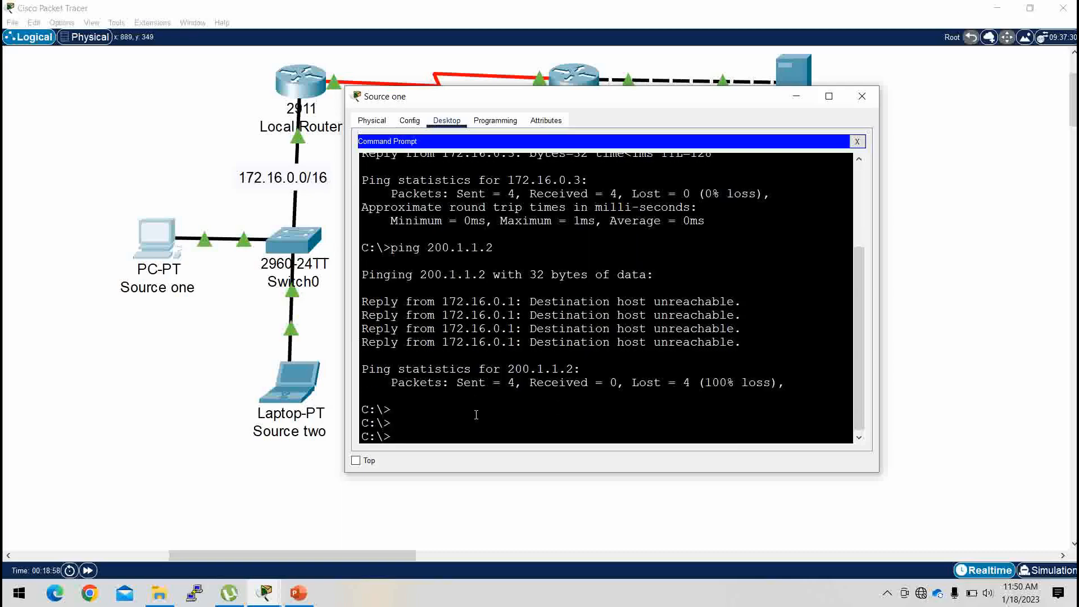
key("Up")
key("Return")
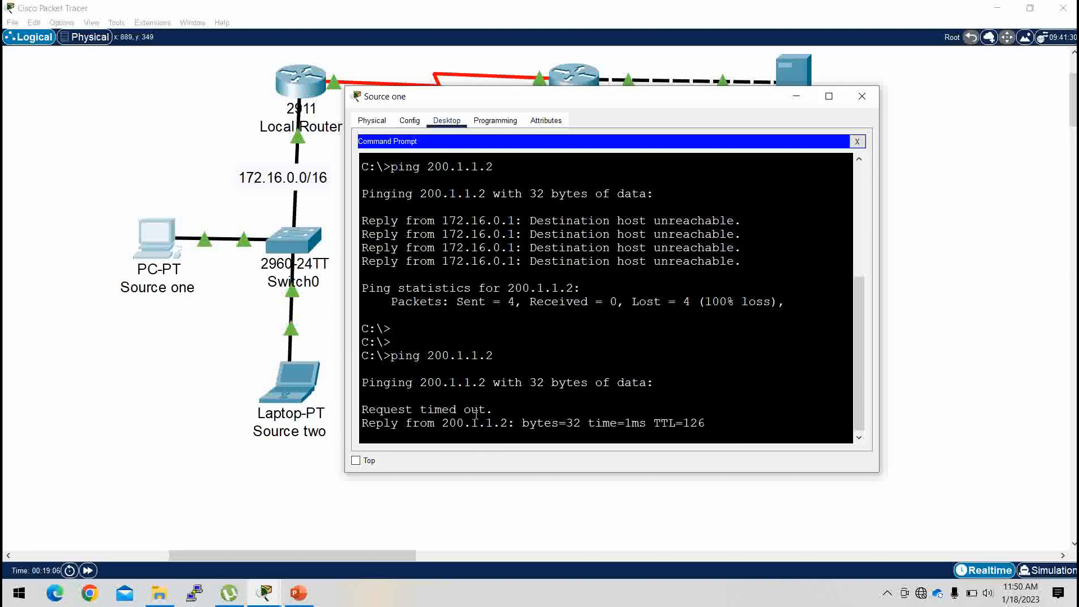
key("Up")
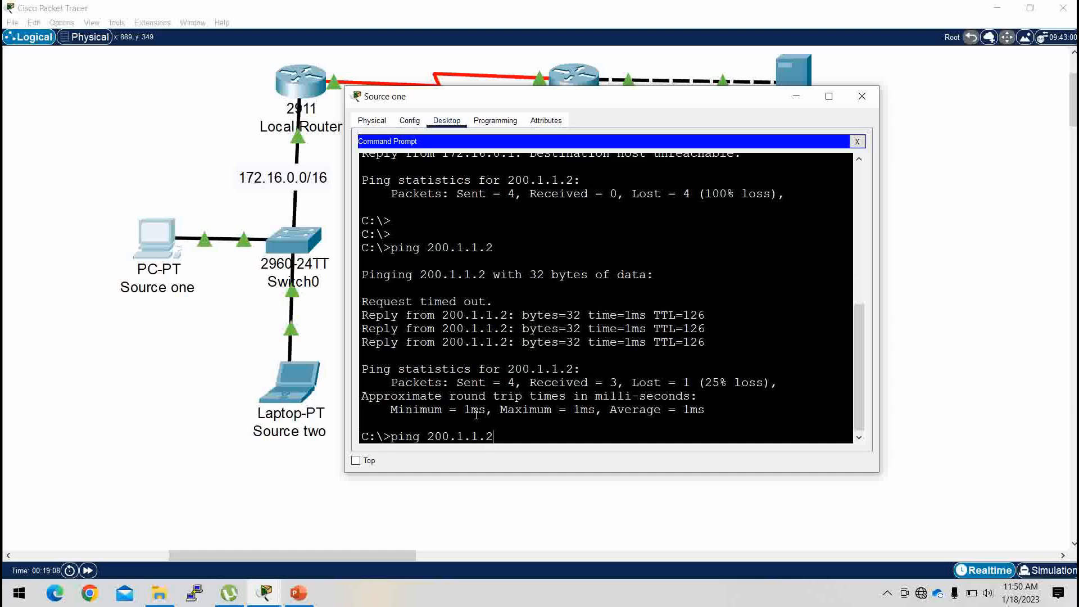
key("Return")
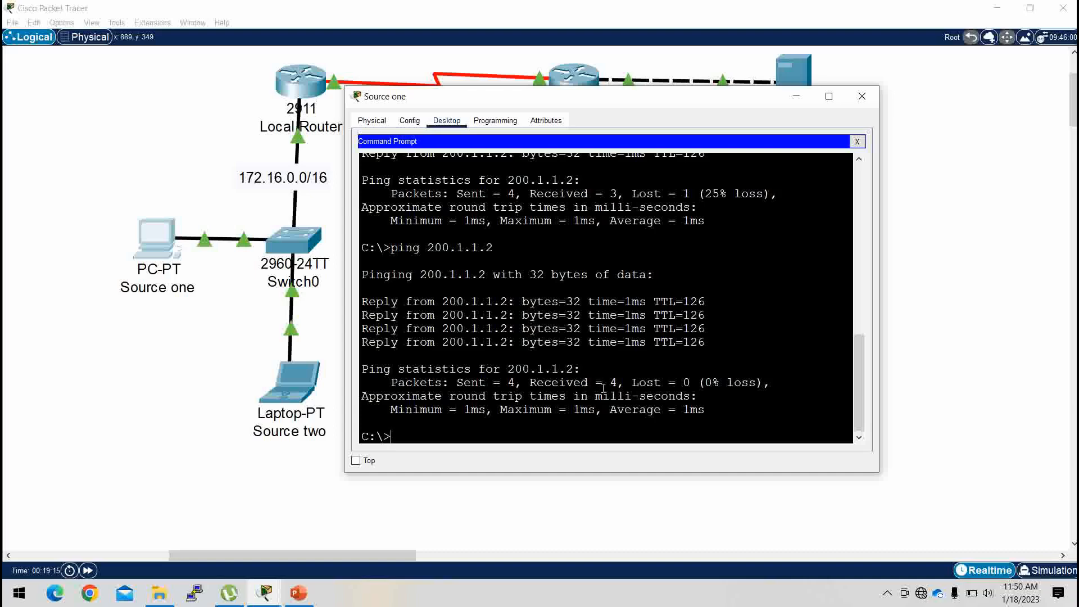
left_click(795, 96)
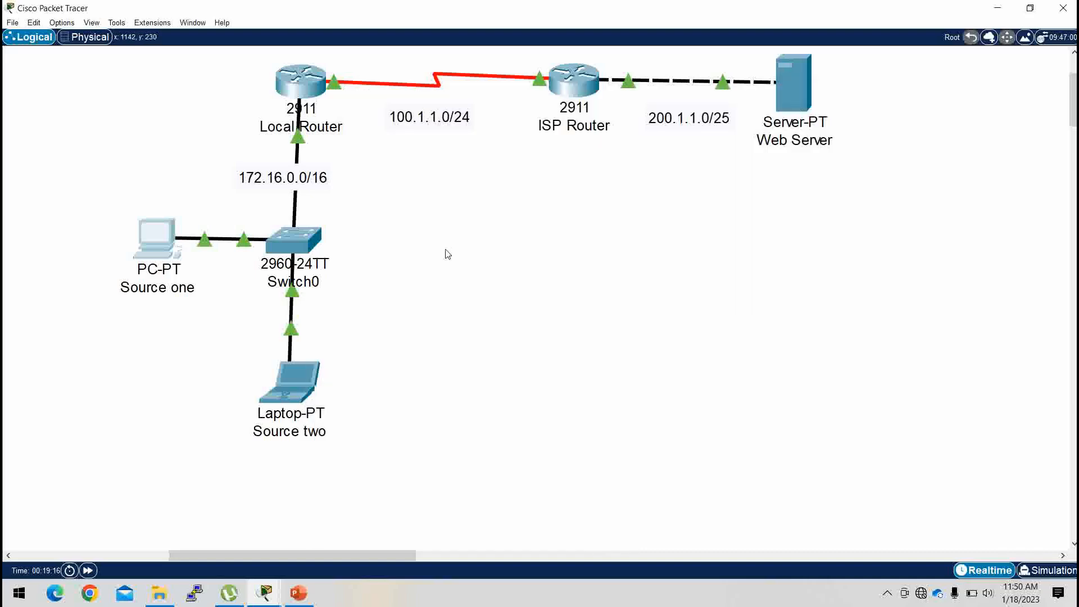
Load the web server's page at 200.1.1.2 in Source two's web browser, then minimize the laptop's window.
left_click(300, 389)
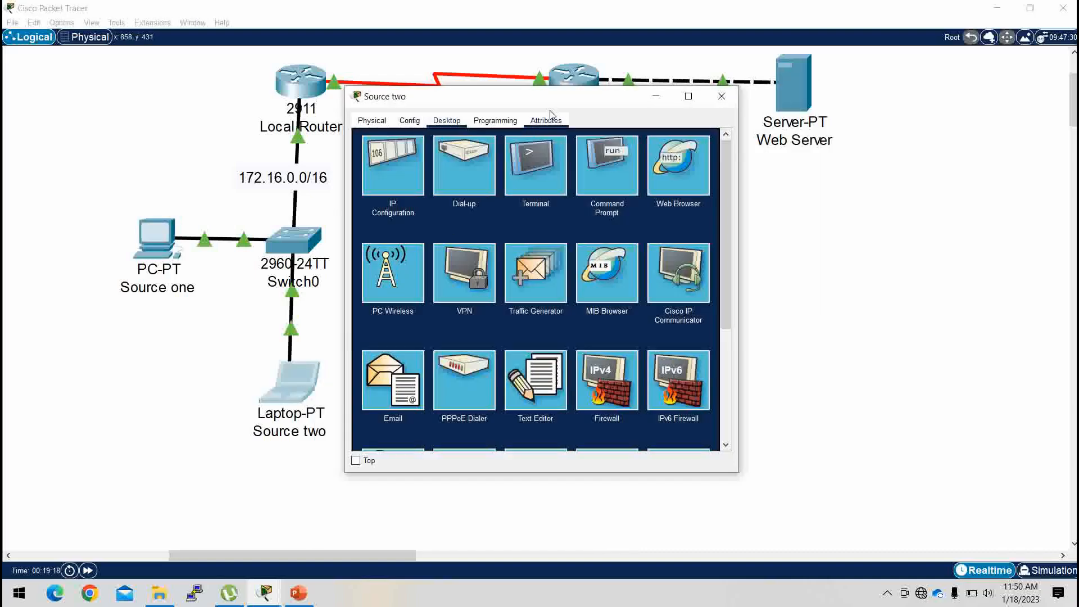
left_click(676, 169)
left_click(510, 156)
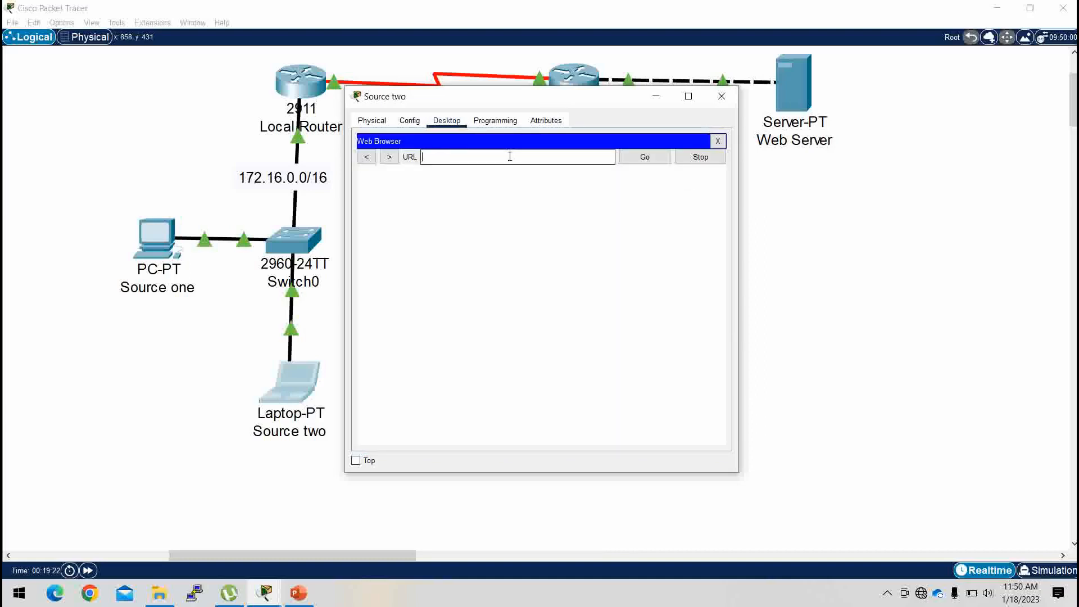
type("200.1.1.2")
key("Return")
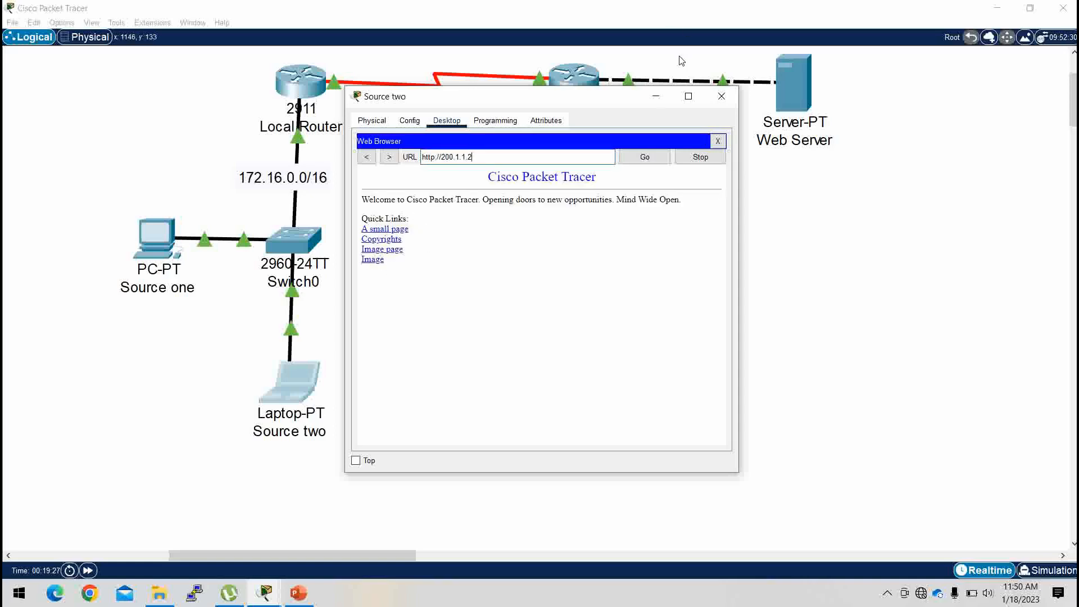
left_click(658, 100)
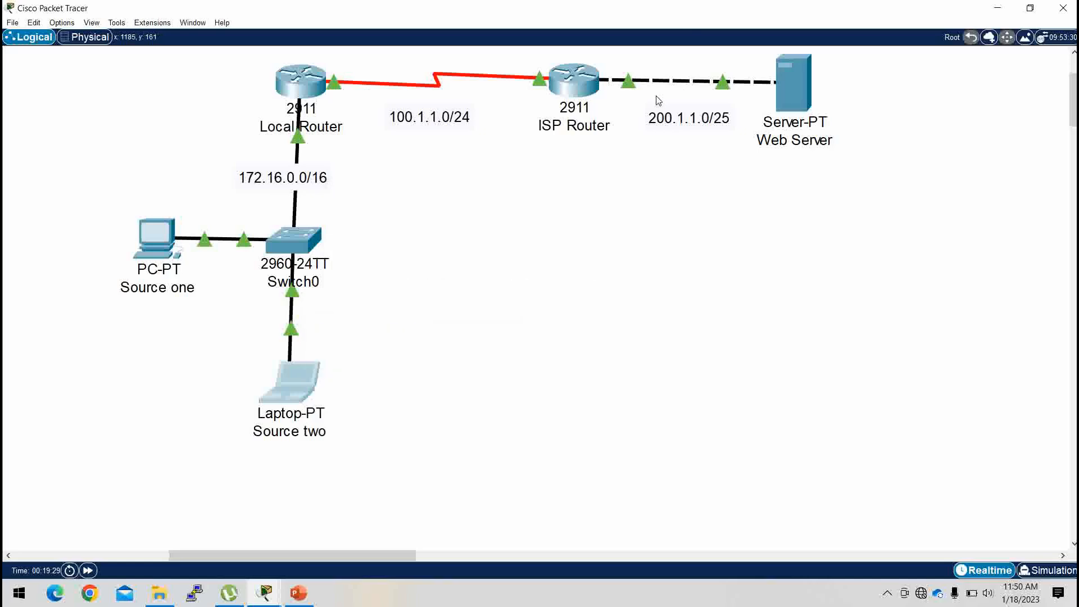
Rerun "sh ip nat translations" on the Local Router by copying the earlier command, and widen the window to fit the table.
left_click(292, 83)
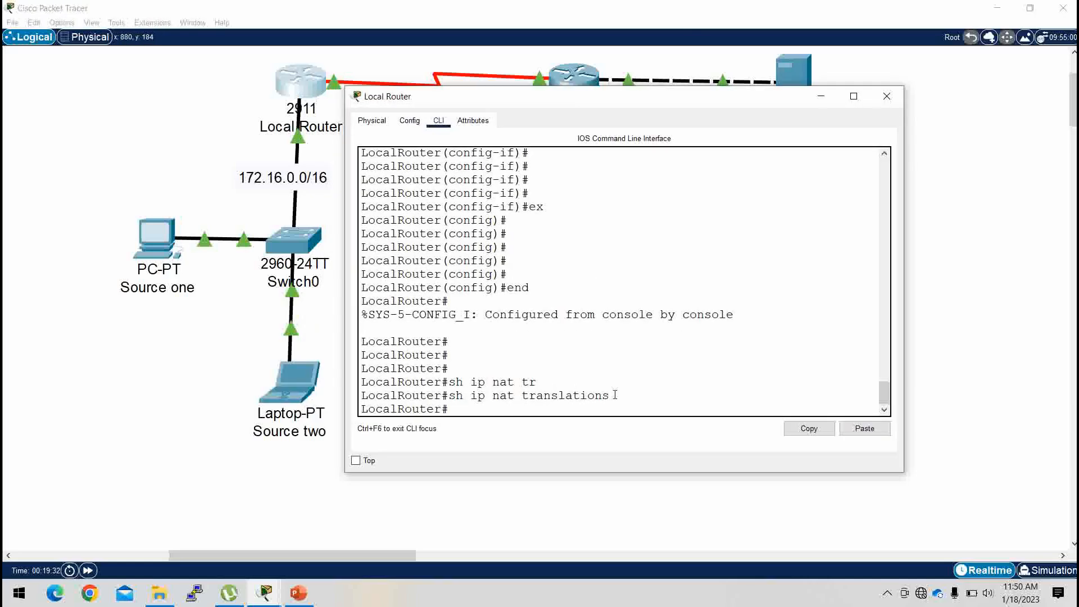
left_click_drag(616, 395, 449, 397)
key("ctrl+c")
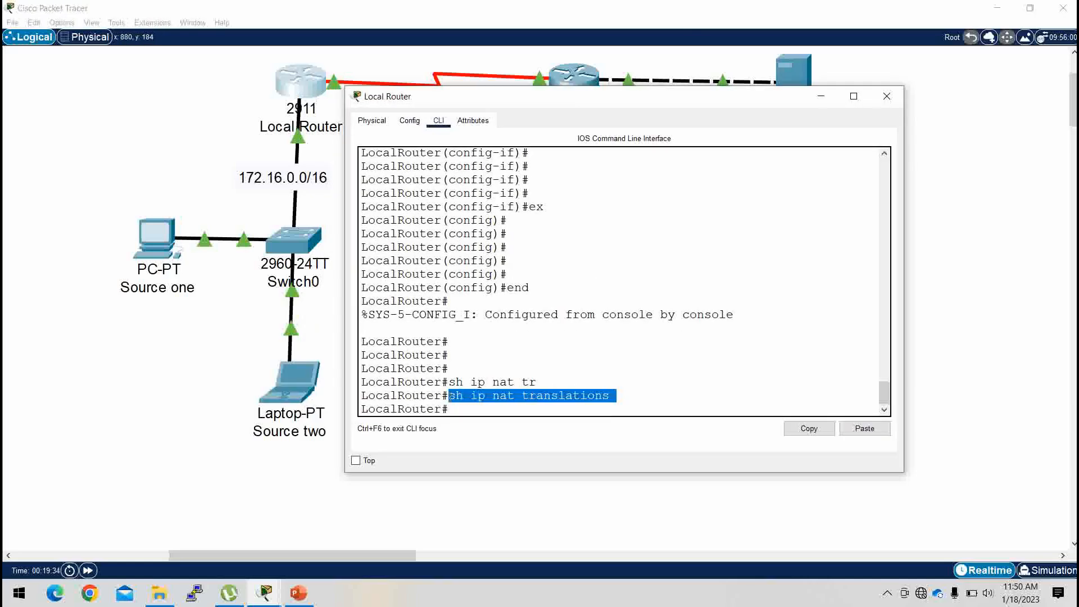
left_click(451, 414)
key("ctrl+v")
key("Return")
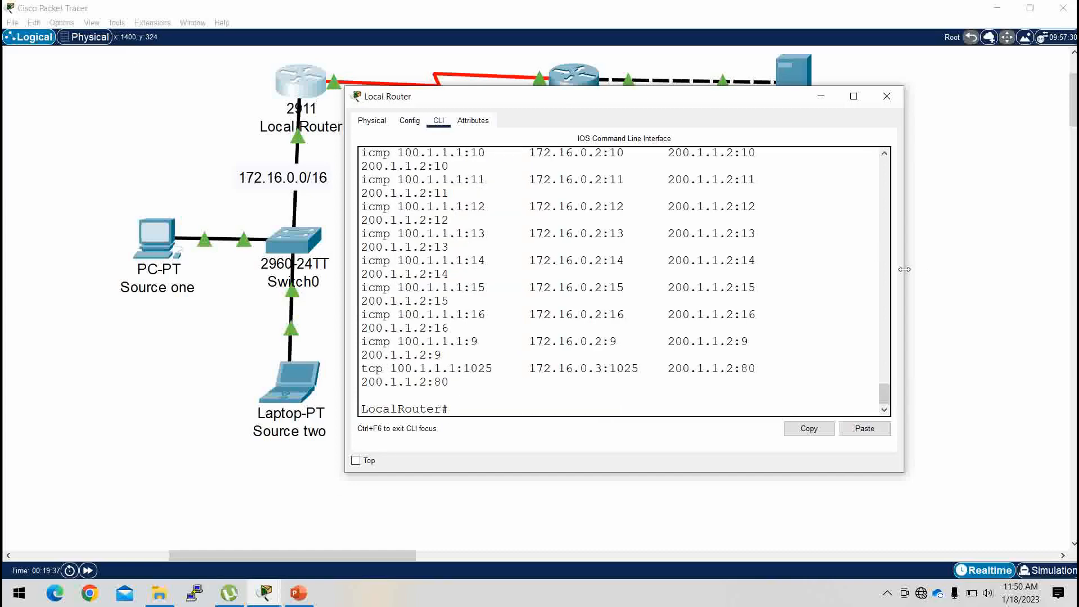
left_click_drag(905, 268, 1005, 273)
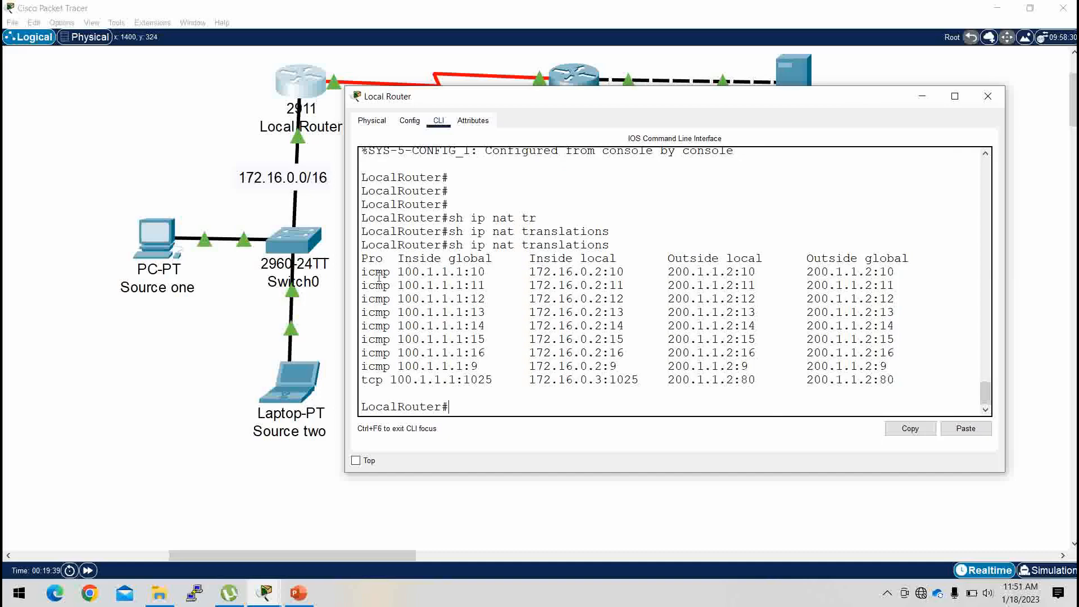
Examine the tcp and icmp entries in the NAT table, comparing their inside global and inside local addresses.
left_click_drag(362, 381, 902, 383)
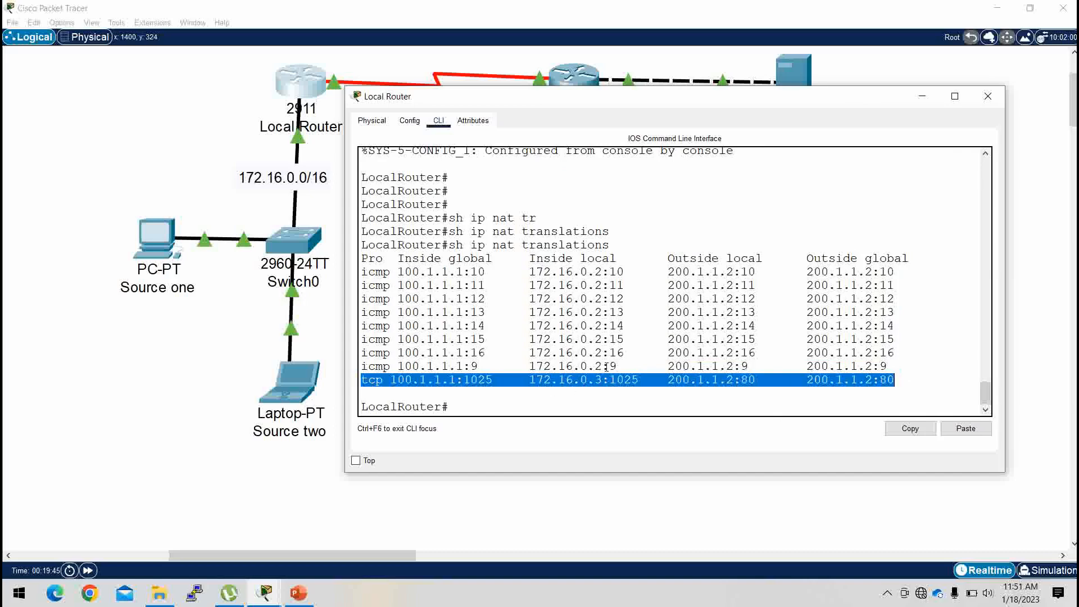
left_click(892, 368)
left_click_drag(891, 368, 363, 272)
left_click(449, 288)
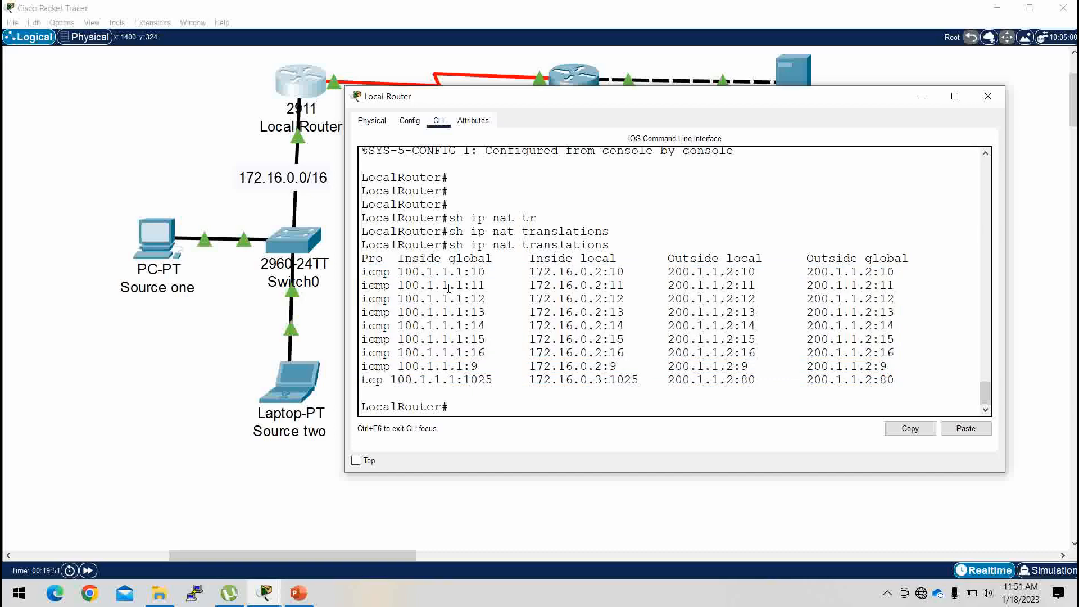
left_click_drag(397, 272, 462, 363)
left_click_drag(600, 381, 595, 380)
left_click_drag(602, 272, 597, 272)
Close Source two's web browser, ping 200.1.1.2 from its command prompt and minimize the laptop's window.
left_click(281, 380)
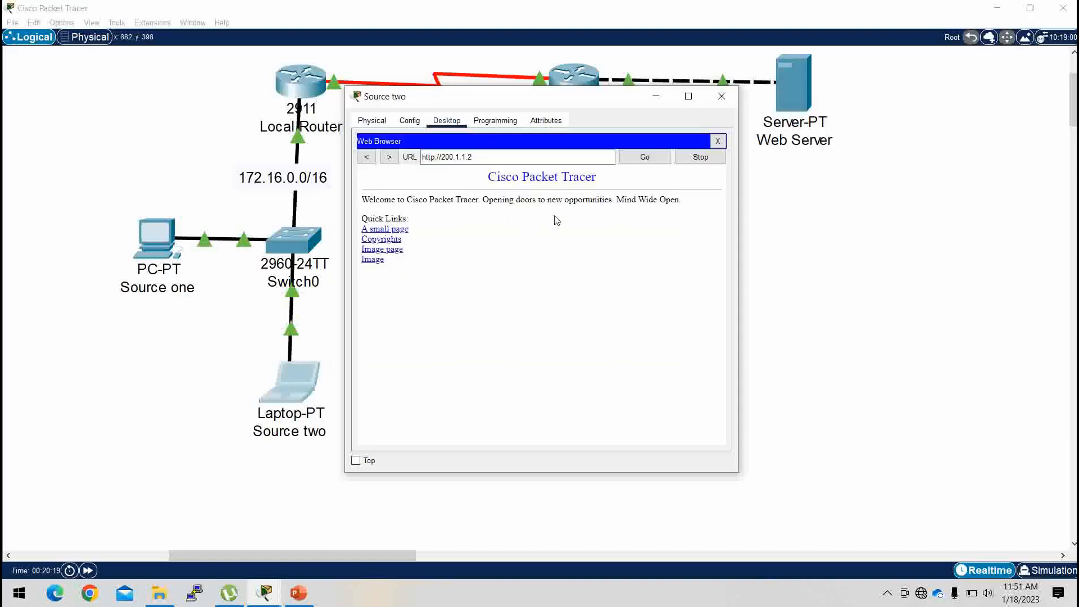
left_click(717, 142)
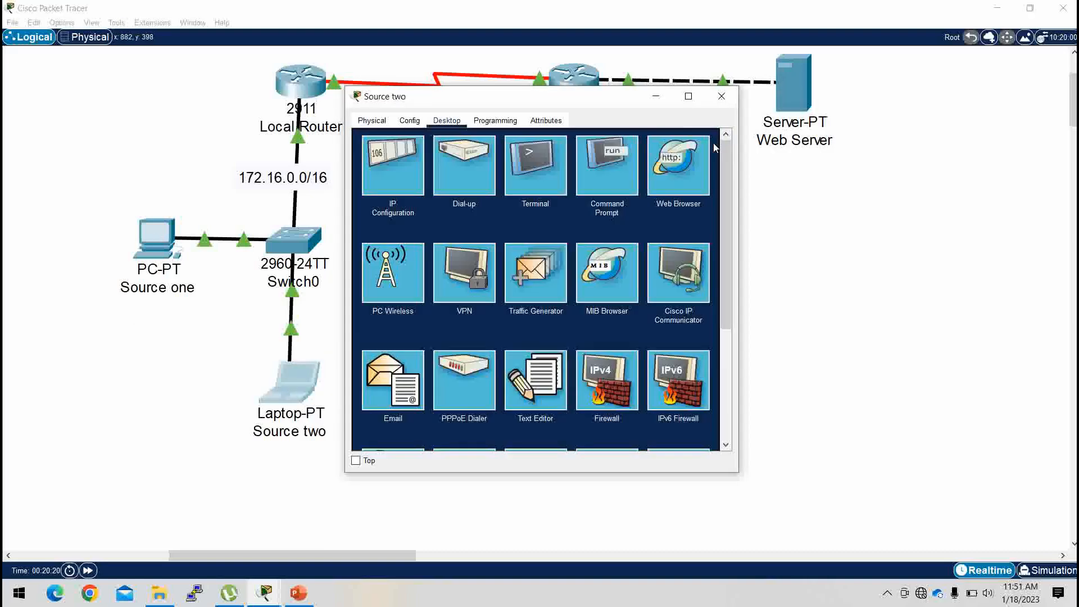
left_click(599, 167)
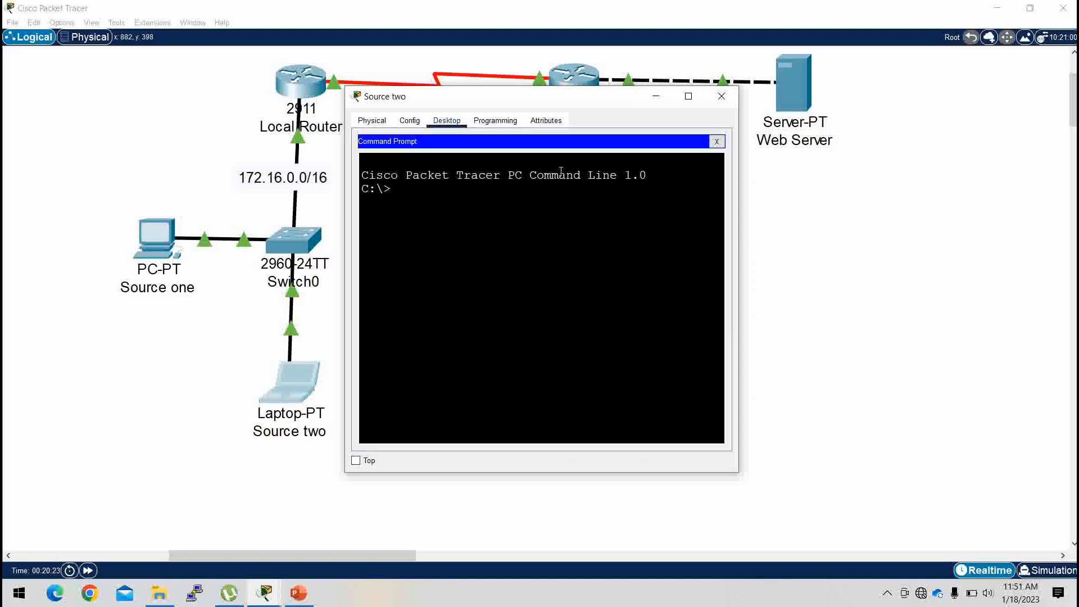
type("ping 200.1.1.2")
key("Return")
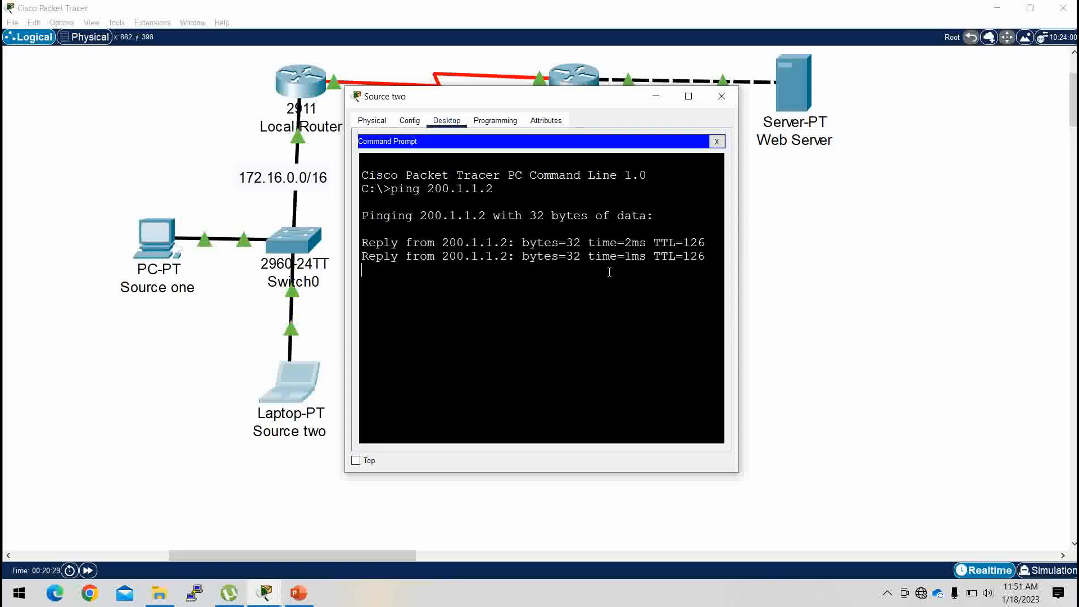
left_click(656, 96)
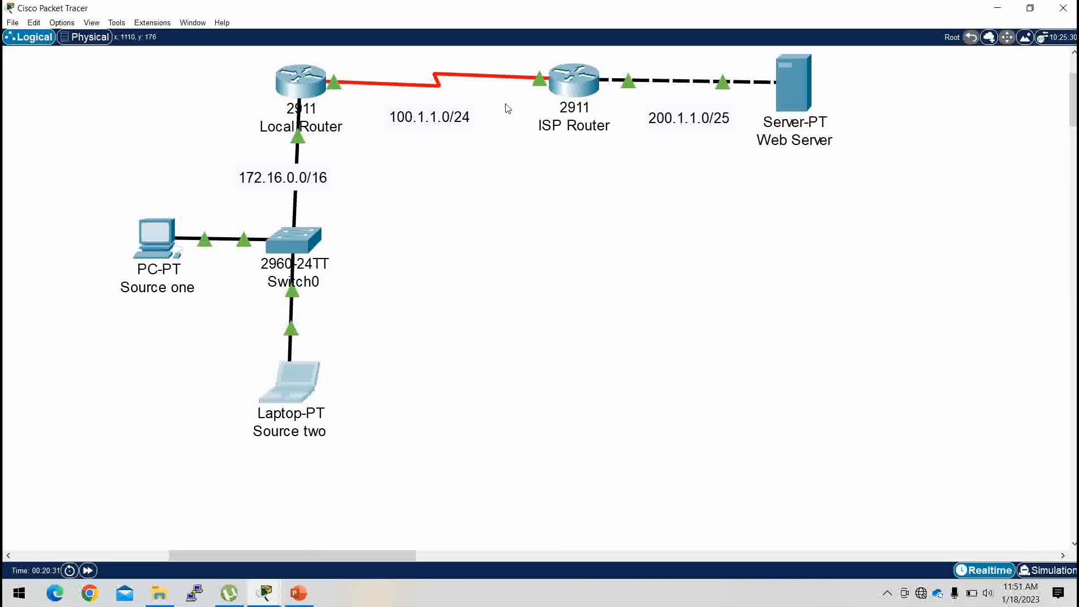
Repeat the NAT translations listing on the Local Router and compare Source two's inside local address with the shared inside global address.
left_click(309, 83)
key("Up")
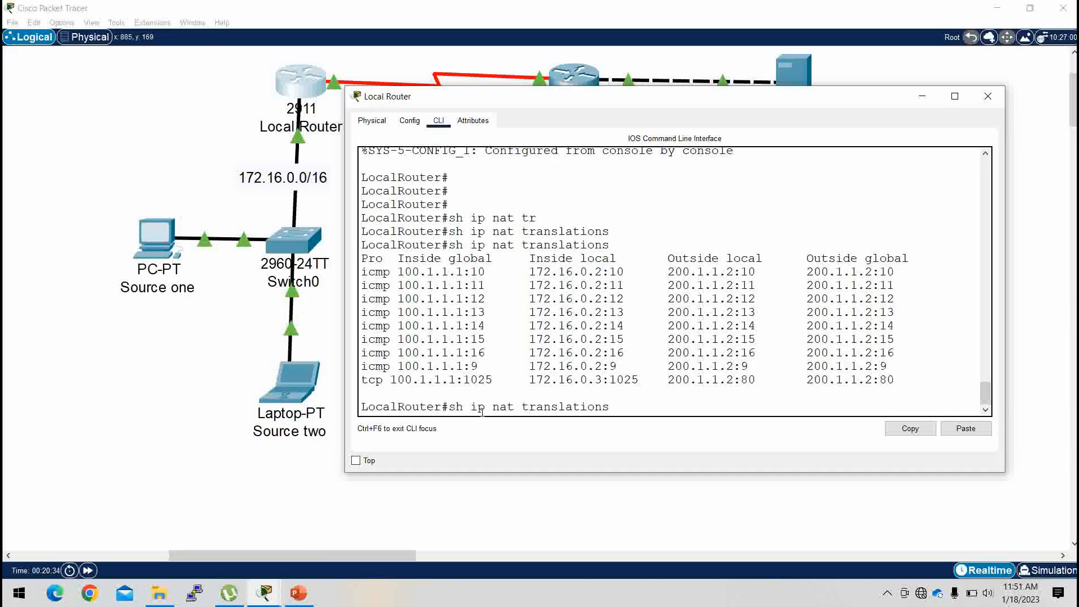
key("Return")
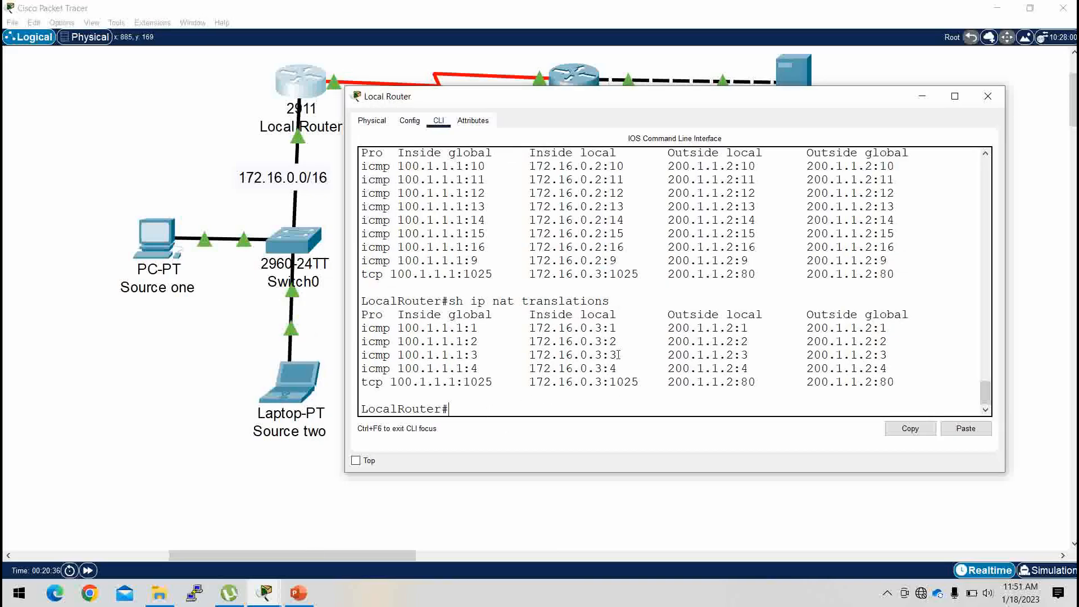
left_click_drag(604, 327, 530, 328)
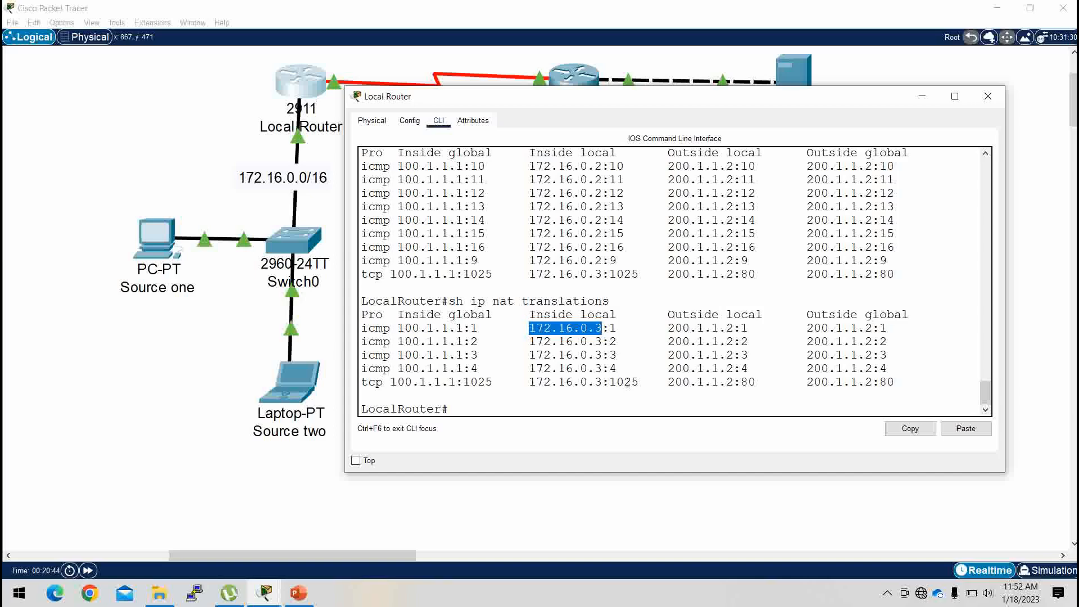
left_click(400, 246)
left_click_drag(400, 246, 463, 249)
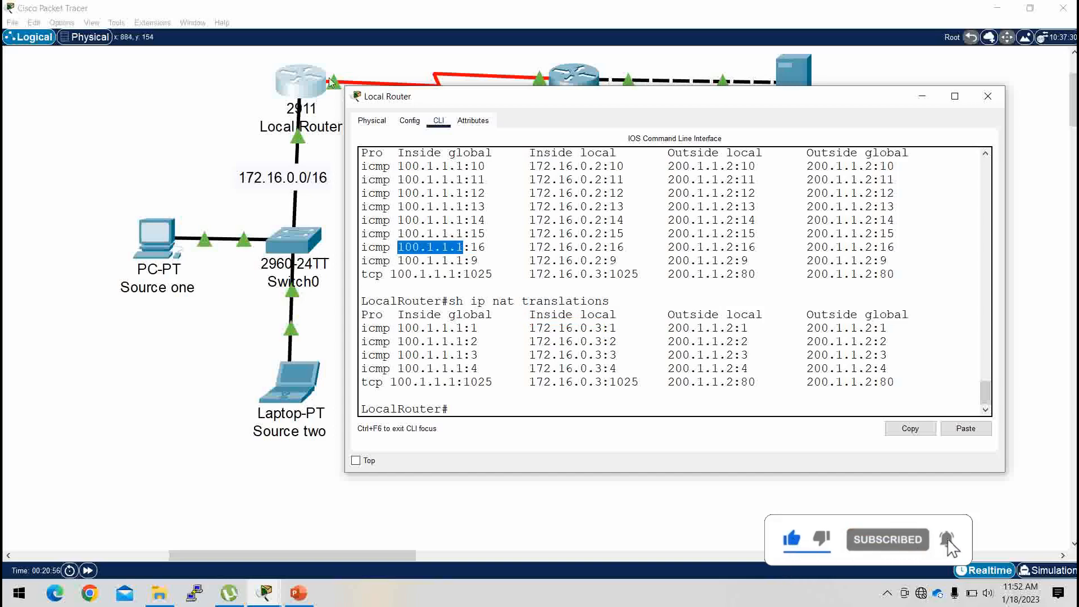